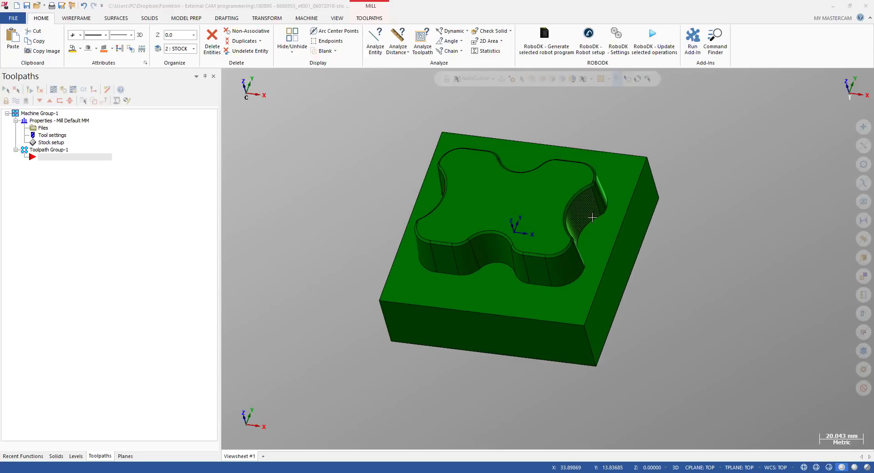
Inspect the stock with its shaped pocket from top and rotated 3D viewpoints
key(alt+1)
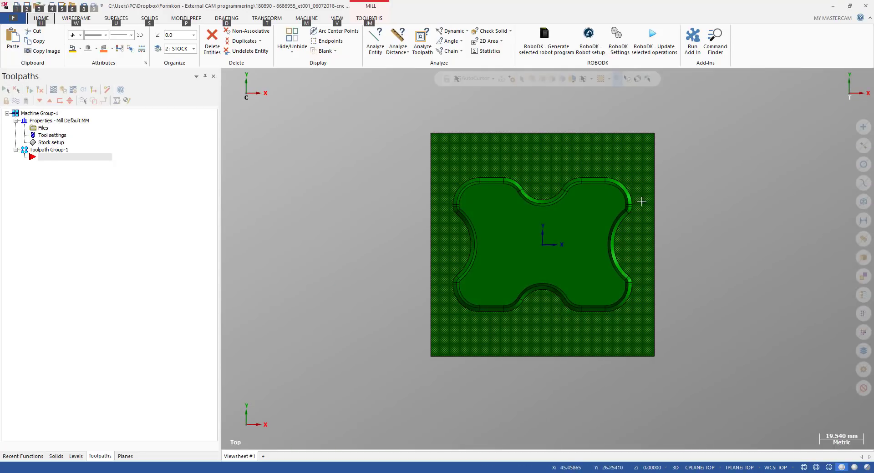
key(alt+7)
middle_drag(681, 246, 561, 217)
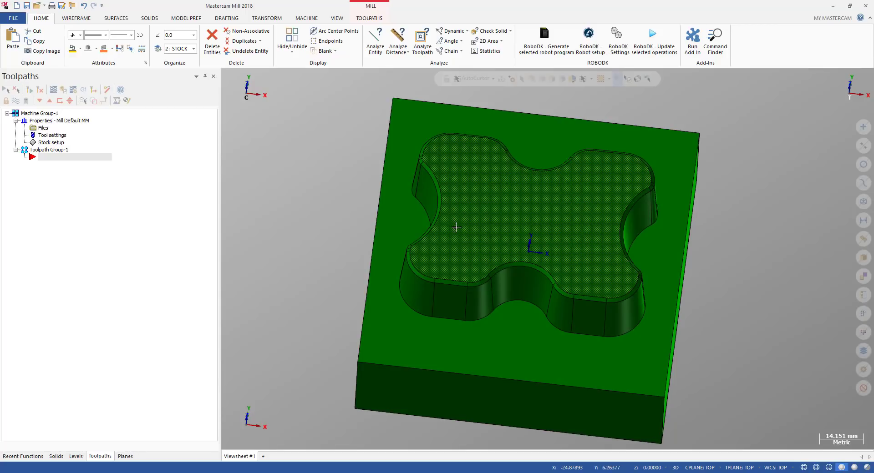
scroll(460, 229, down, 1)
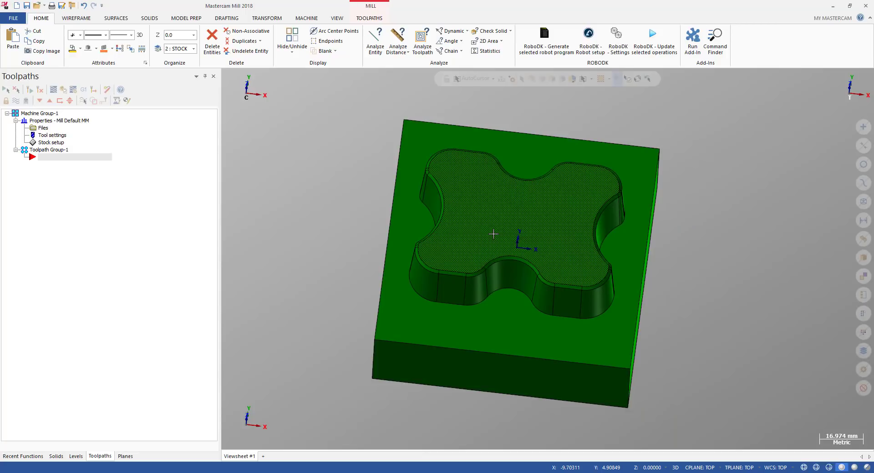
key(alt+1)
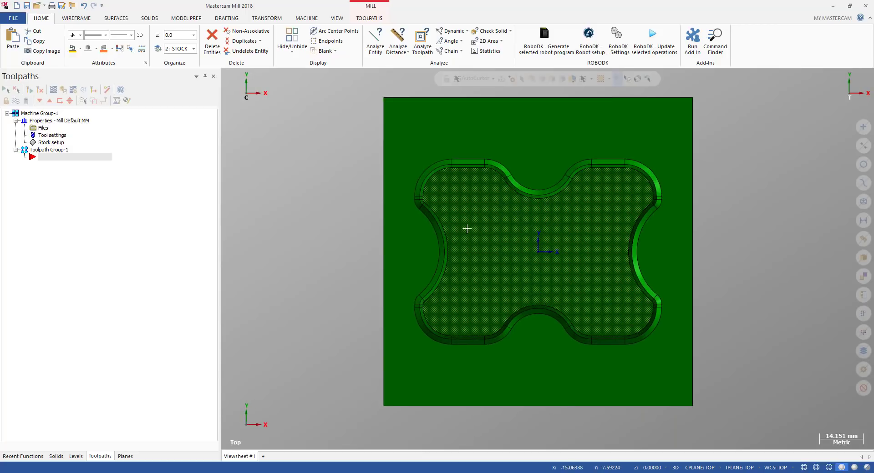
scroll(545, 227, up, 2)
middle_drag(505, 255, 531, 219)
scroll(498, 242, down, 2)
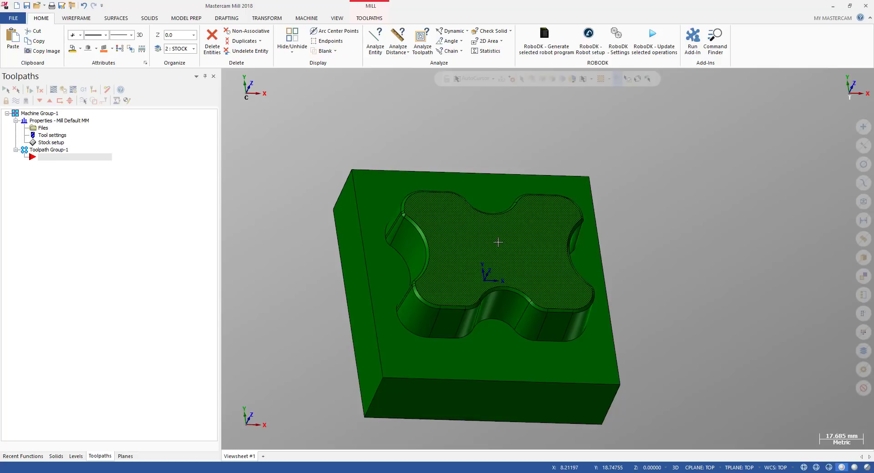
middle_drag(498, 242, 491, 226)
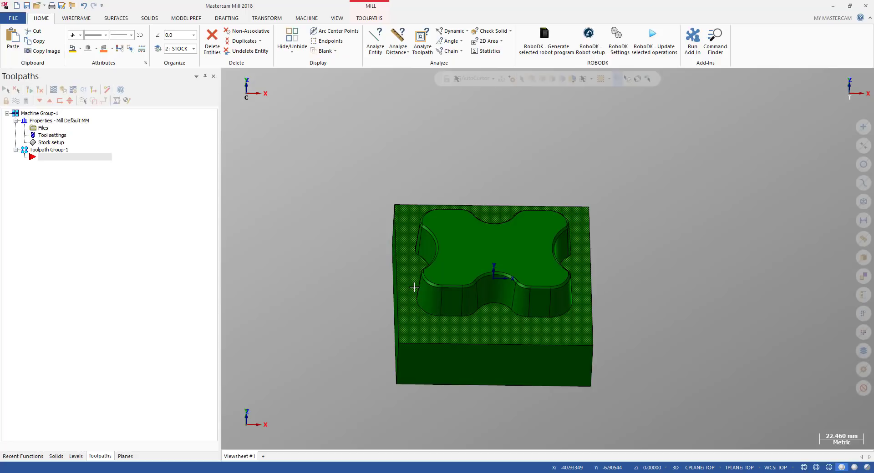
scroll(473, 366, up, 2)
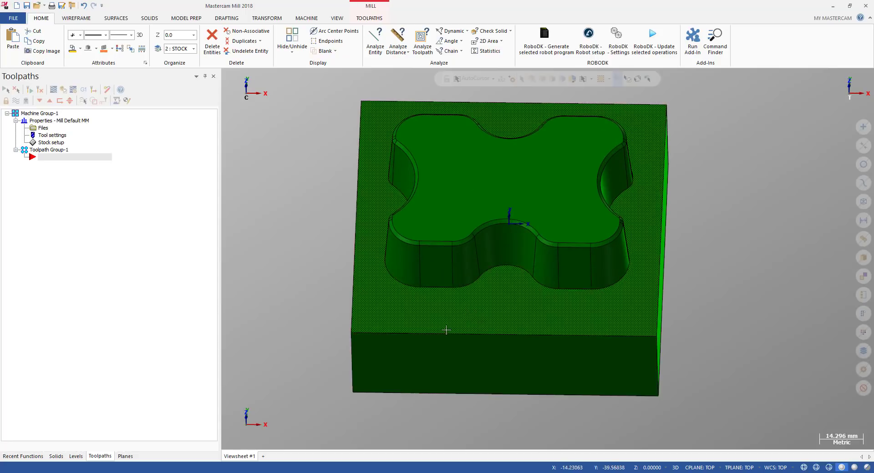
scroll(437, 347, down, 2)
middle_drag(436, 333, 488, 355)
scroll(353, 250, down, 2)
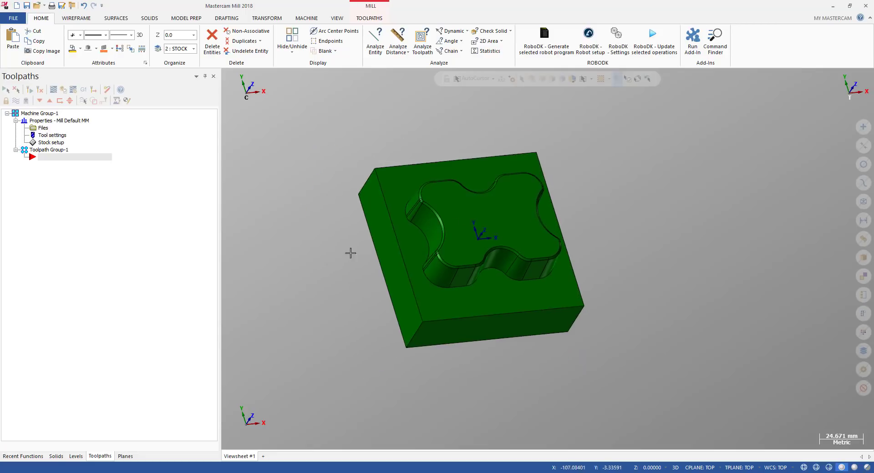
scroll(351, 253, up, 4)
middle_drag(523, 229, 552, 237)
scroll(646, 164, up, 1)
scroll(577, 175, up, 3)
middle_drag(577, 174, 483, 159)
scroll(554, 271, down, 2)
middle_drag(526, 270, 544, 240)
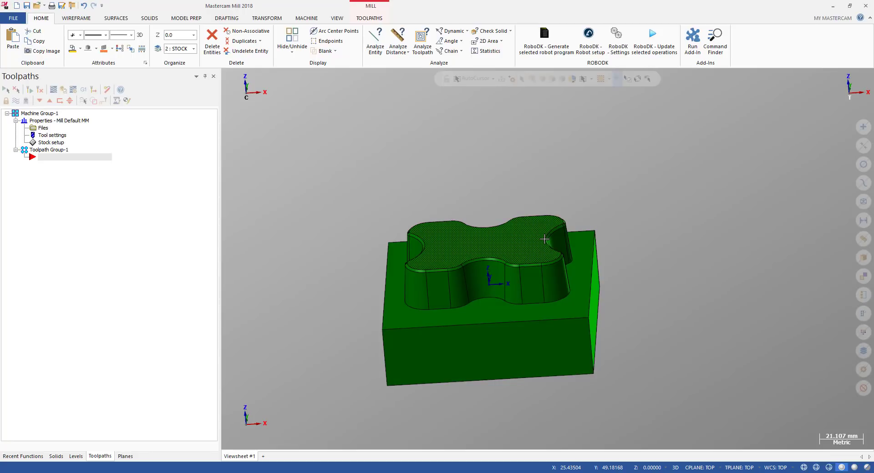
middle_drag(492, 244, 400, 255)
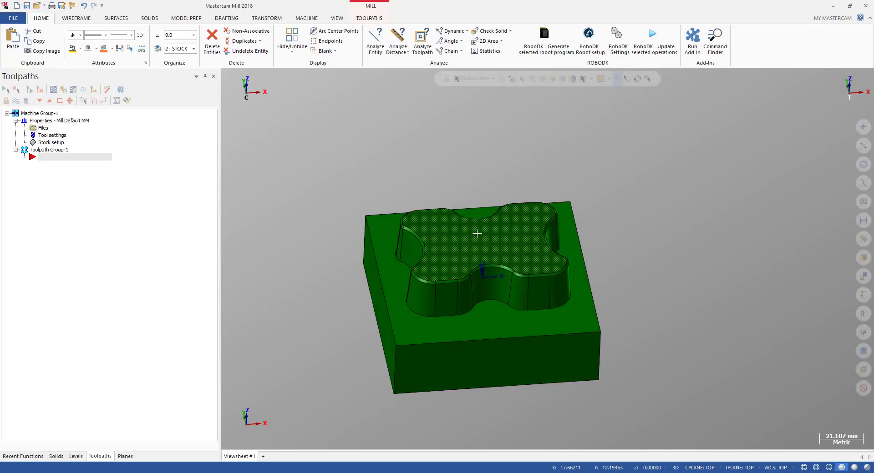
scroll(385, 256, up, 2)
middle_drag(478, 247, 502, 232)
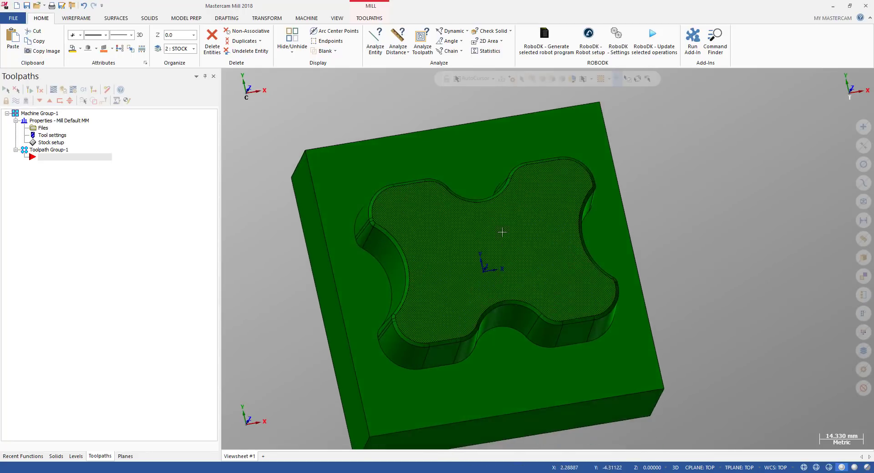
middle_drag(461, 258, 448, 214)
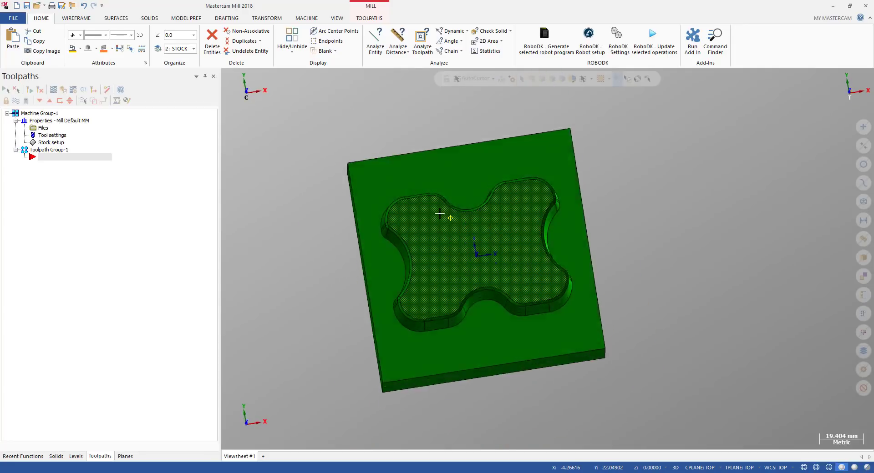
scroll(521, 215, down, 2)
middle_drag(463, 257, 351, 300)
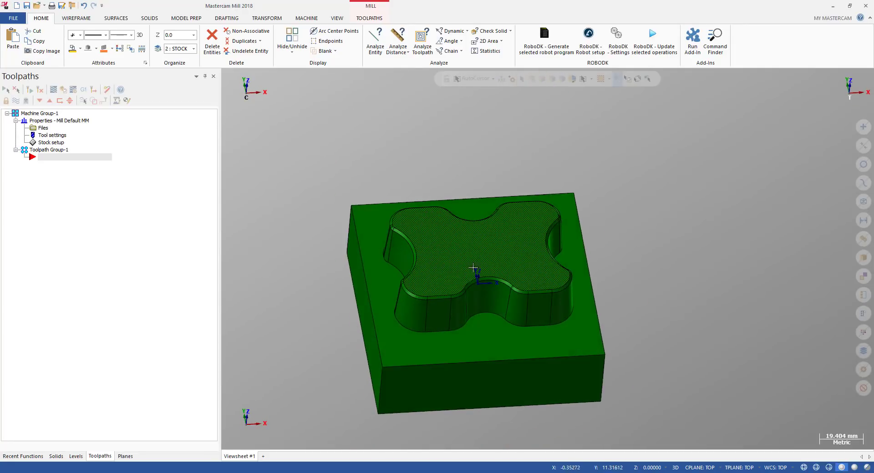
scroll(471, 262, up, 2)
key(alt+1)
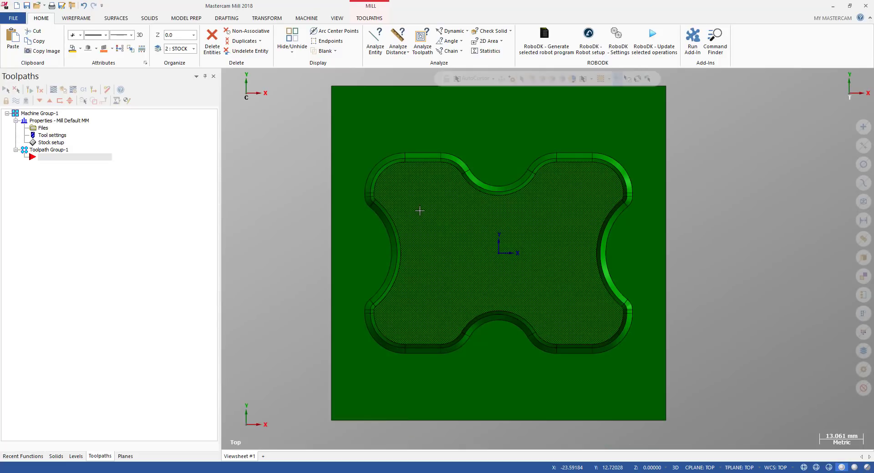
Examine the pocket outline and walls closely from top, front and tilted views
scroll(418, 213, down, 2)
scroll(528, 177, up, 5)
middle_drag(593, 166, 622, 214)
scroll(614, 233, down, 3)
middle_drag(552, 269, 476, 240)
key(alt+2)
scroll(383, 210, up, 12)
key(alt+1)
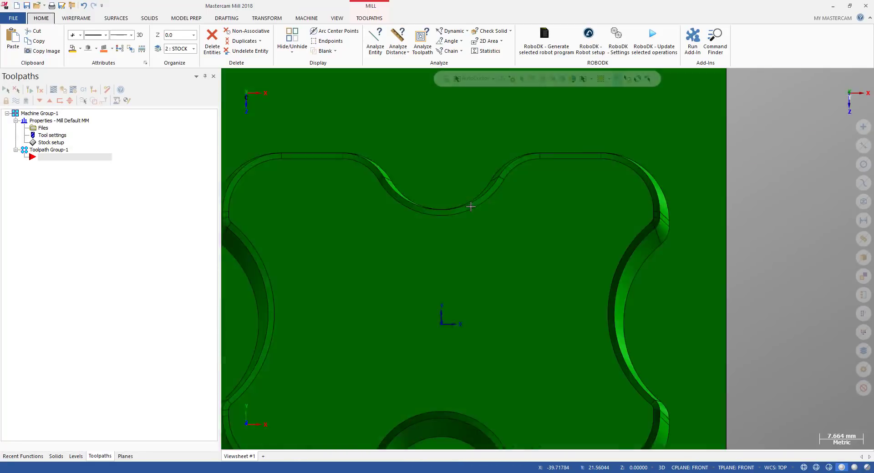
scroll(472, 206, down, 3)
scroll(521, 181, up, 3)
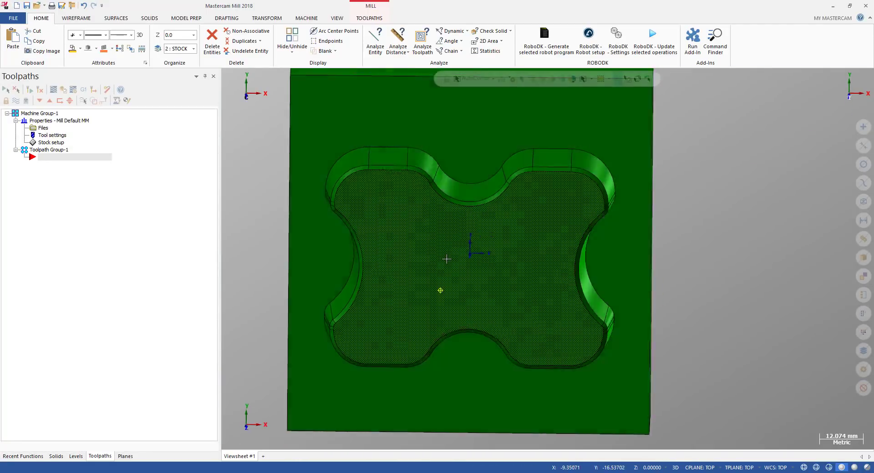
key(alt+2)
scroll(455, 244, up, 6)
key(alt+1)
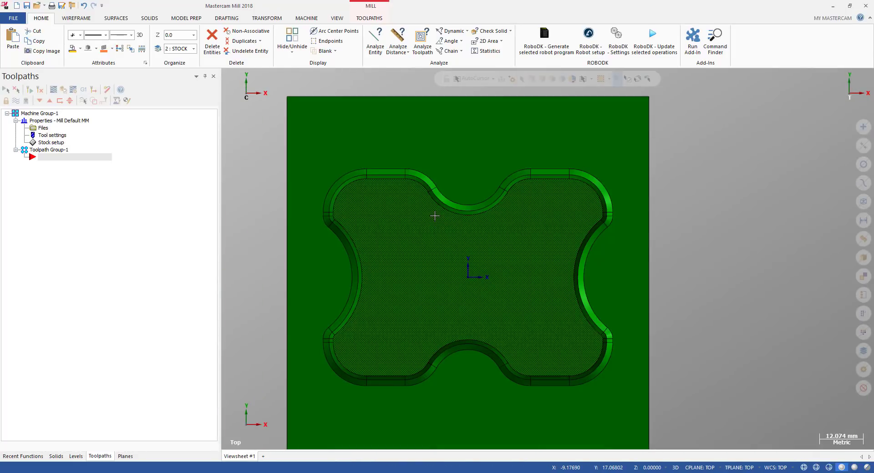
scroll(417, 208, down, 1)
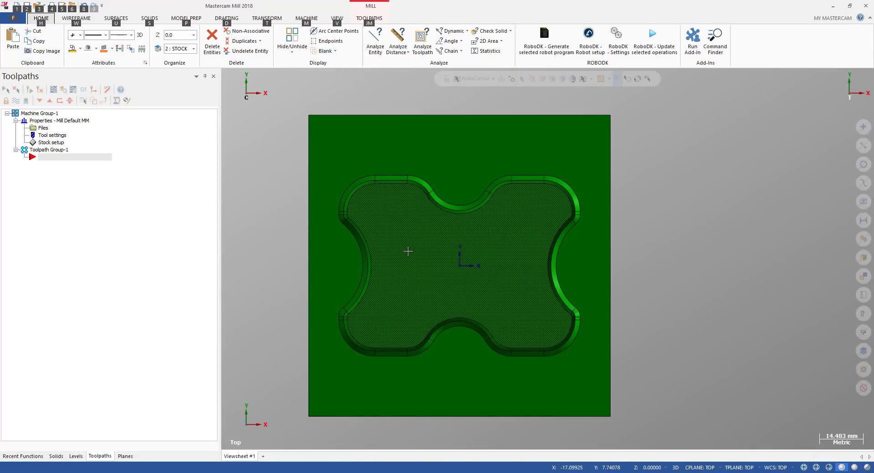
middle_drag(408, 251, 432, 268)
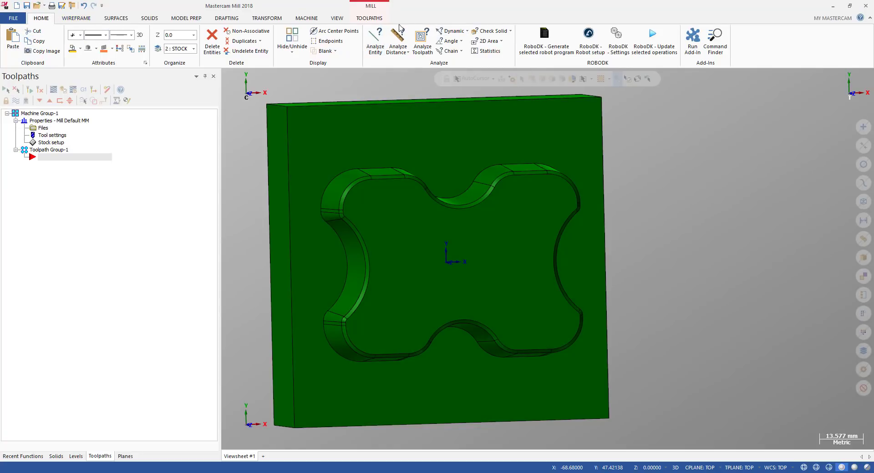
Start Analyze Dynamic and probe the edge along the pocket's upper-left corner wall
click(451, 35)
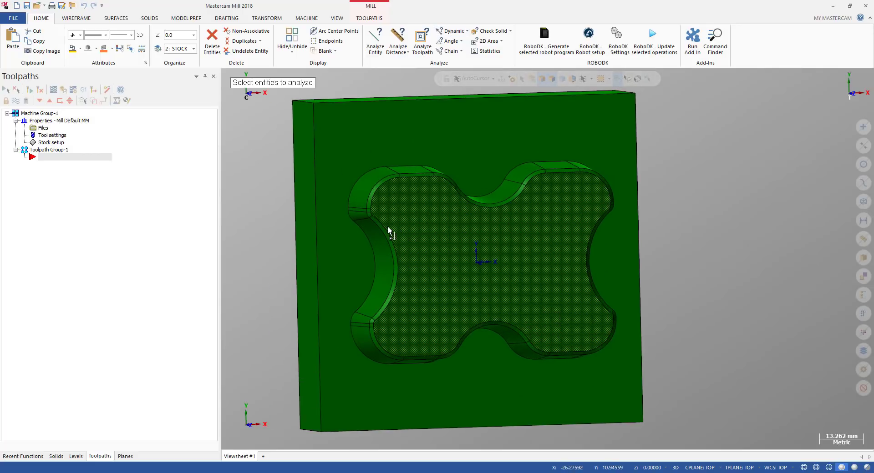
middle_drag(388, 228, 438, 169)
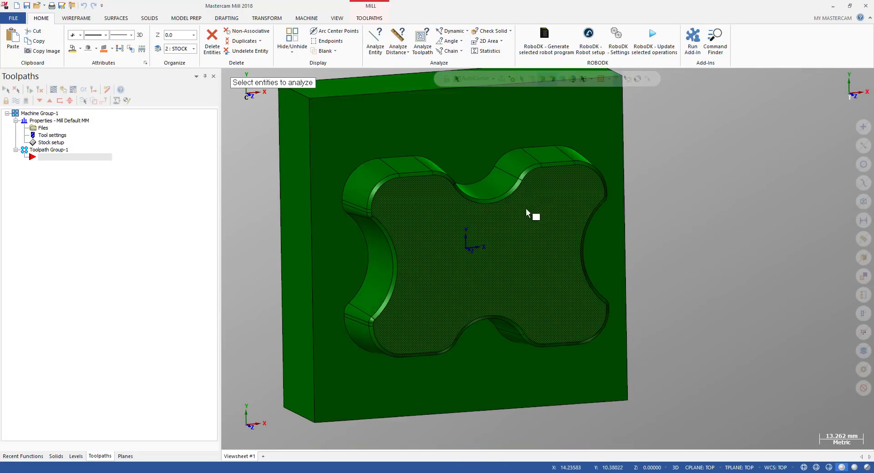
click(540, 188)
mouse_move(540, 189)
middle_down()
mouse_move(556, 218)
mouse_move(540, 206)
mouse_move(398, 217)
middle_up()
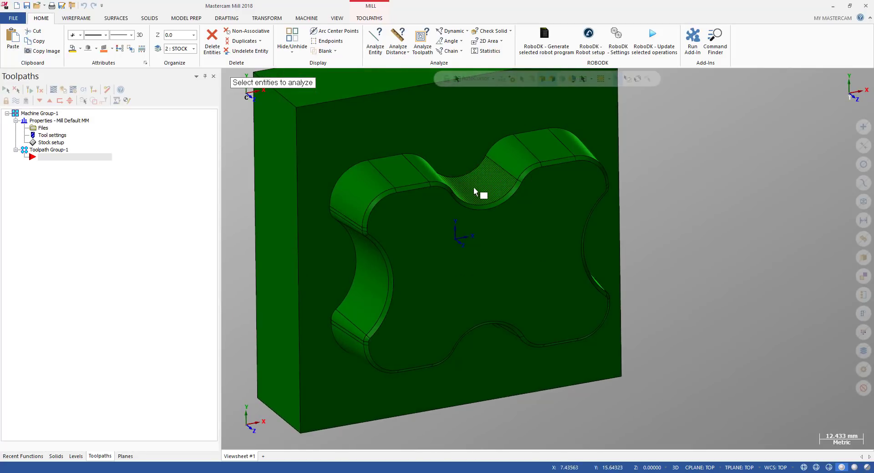
middle_drag(391, 322, 397, 304)
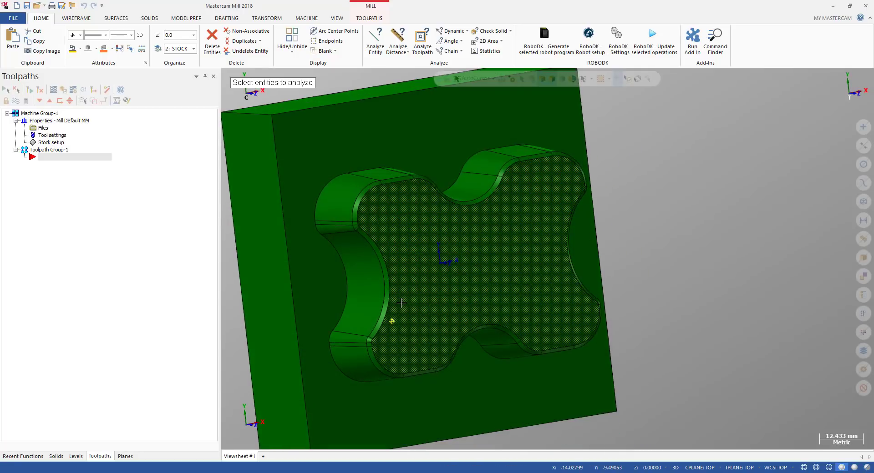
scroll(364, 196, up, 3)
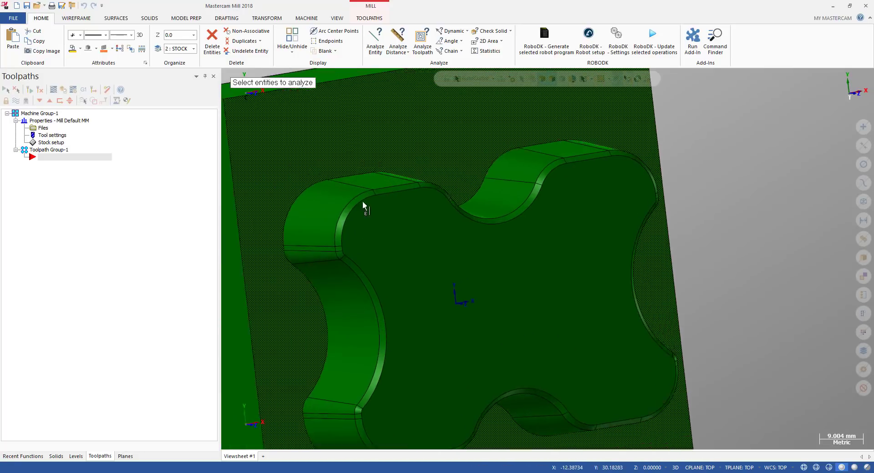
click(335, 216)
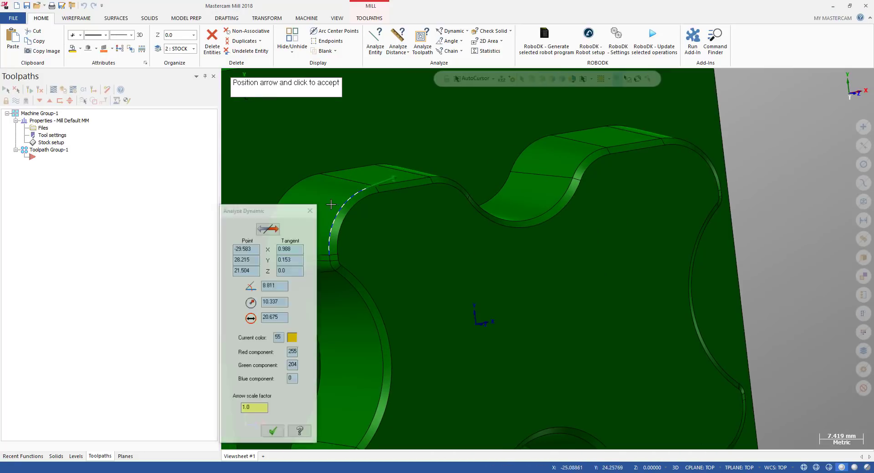
click(332, 196)
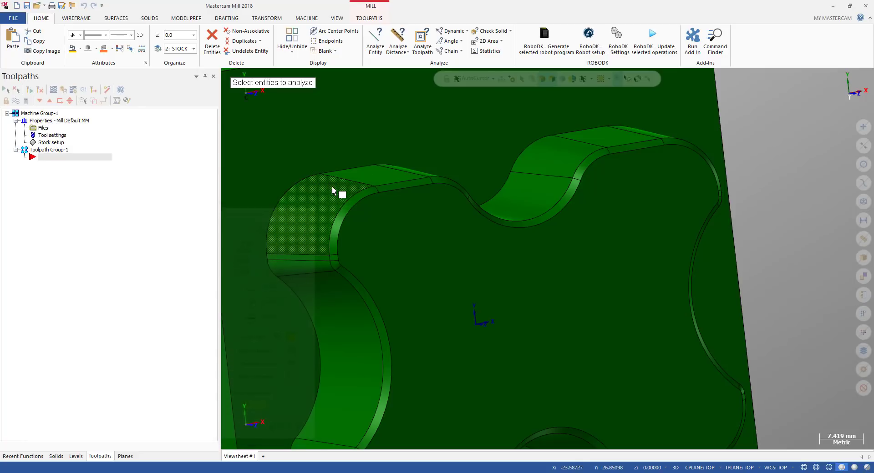
Analyze the upper-left corner wall face's normal, draft angle and radius
click(313, 202)
click(262, 285)
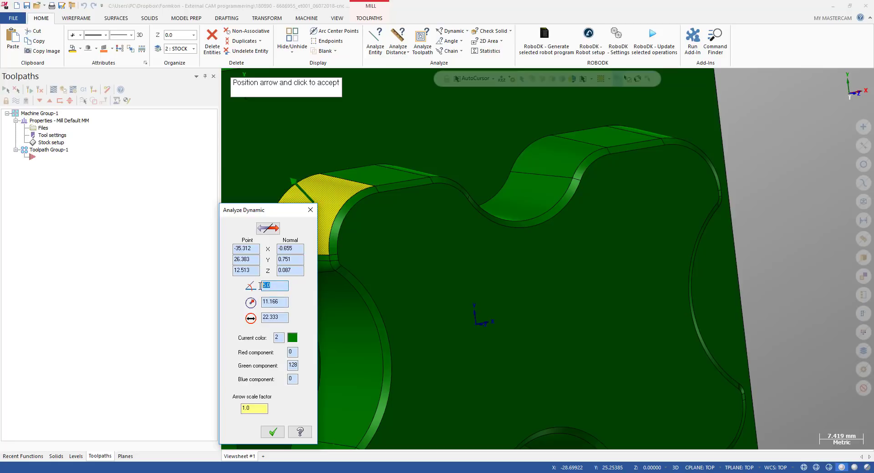
click(390, 231)
Analyze the flat wall face along the pocket's lower edge with the dynamic arrow
scroll(395, 228, down, 5)
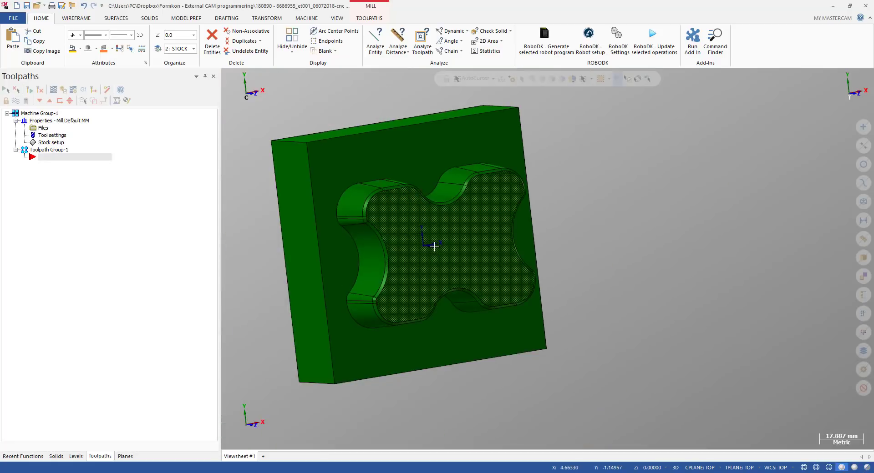
middle_drag(431, 246, 417, 306)
scroll(415, 310, up, 3)
scroll(395, 331, up, 2)
click(389, 317)
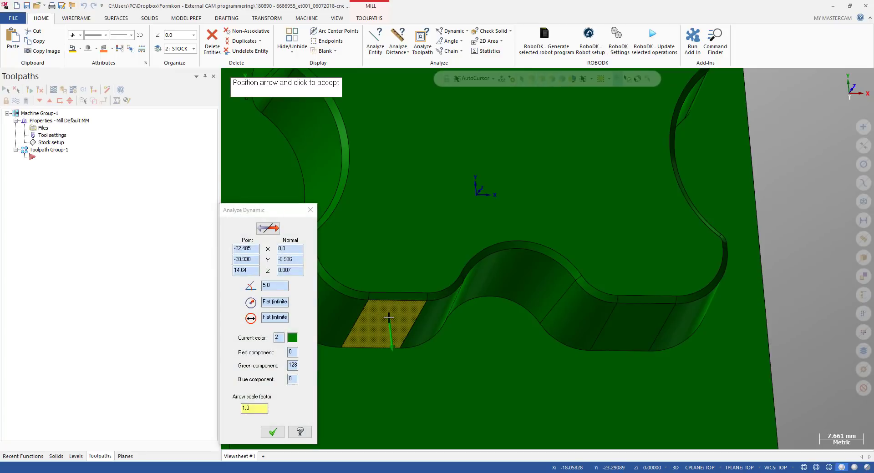
click(388, 318)
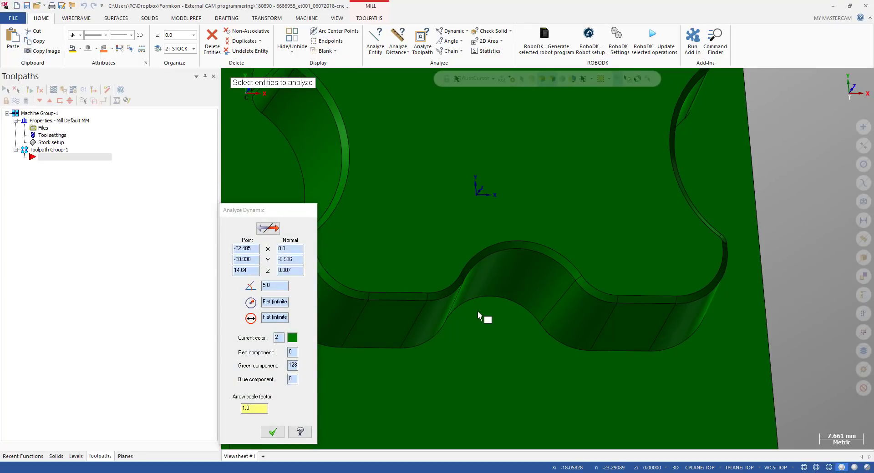
Analyze the two curved wall faces in the pocket's lower notch for their radii
click(537, 289)
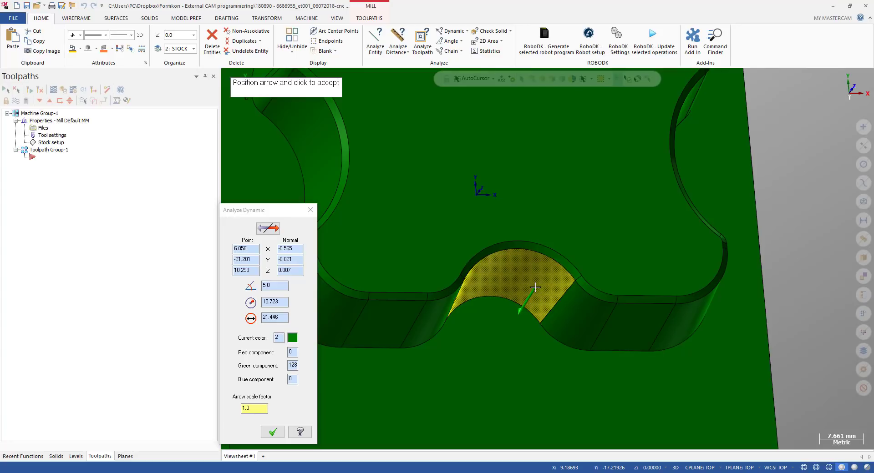
click(558, 291)
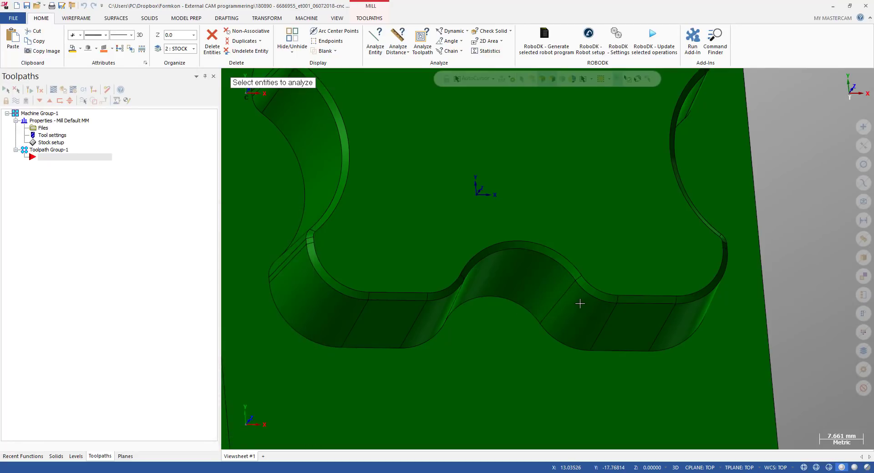
click(581, 318)
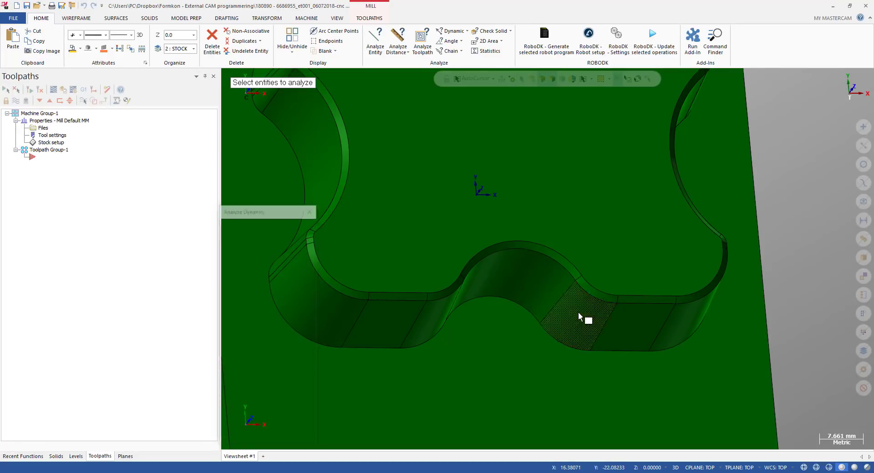
click(578, 315)
scroll(577, 313, down, 1)
click(583, 321)
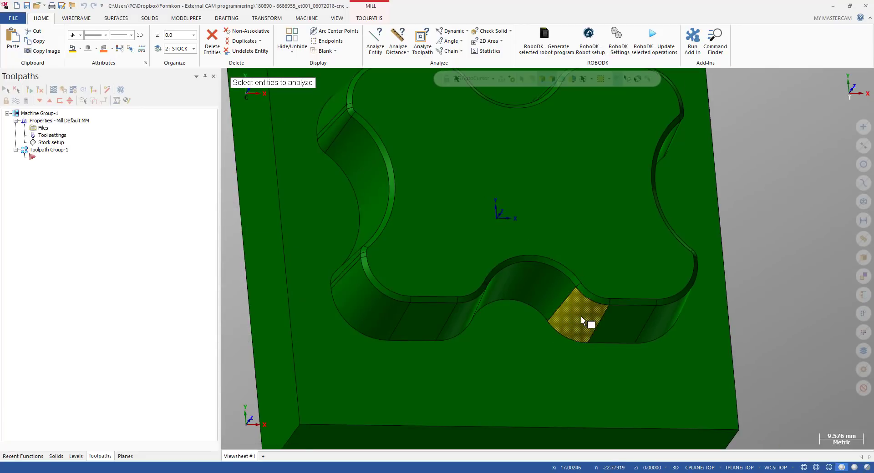
Analyze the flat wall face to the lower right of the notch
click(628, 323)
click(624, 324)
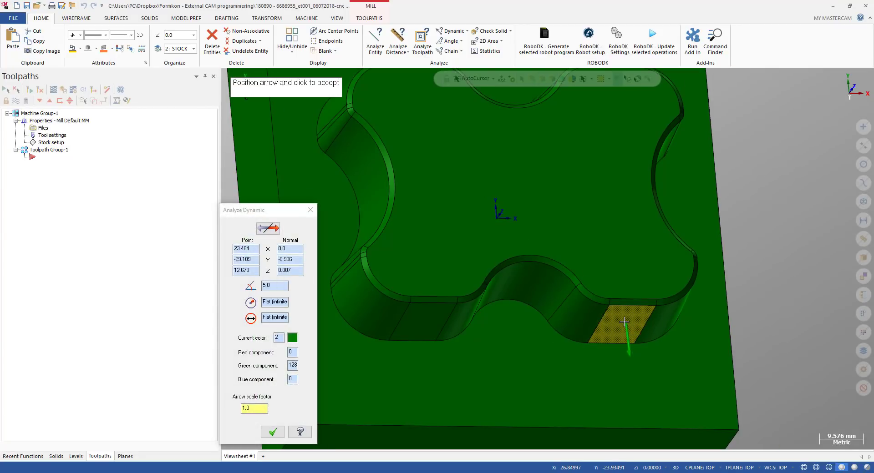
Analyze the small blend face at the corner of the upper-left lobe with the dynamic arrow
click(624, 322)
scroll(572, 290, down, 2)
scroll(517, 244, up, 2)
scroll(467, 272, up, 2)
scroll(425, 271, up, 2)
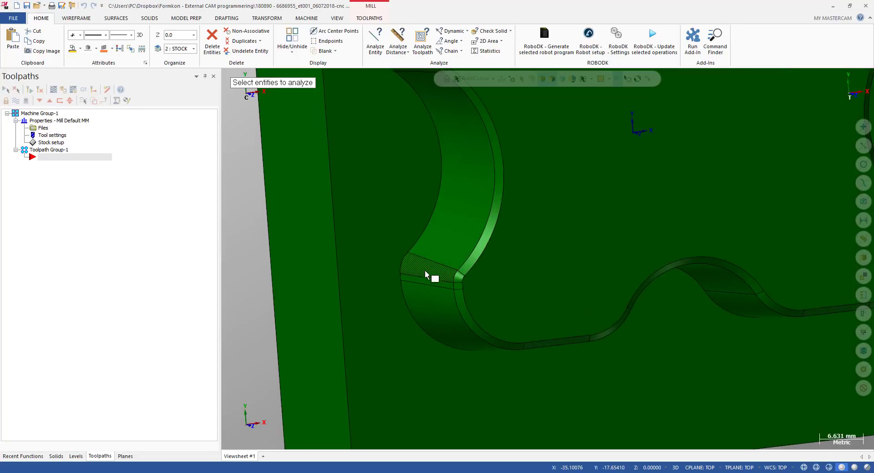
click(424, 270)
scroll(424, 271, down, 1)
click(424, 270)
scroll(425, 271, down, 2)
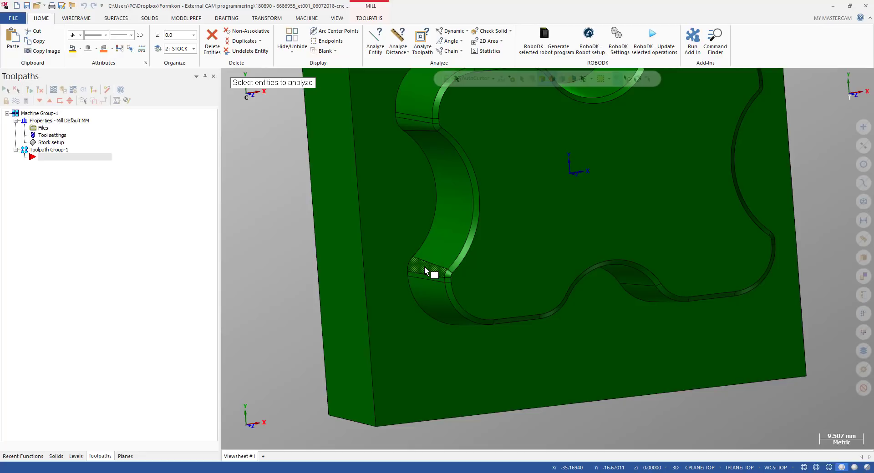
scroll(425, 271, up, 2)
click(423, 270)
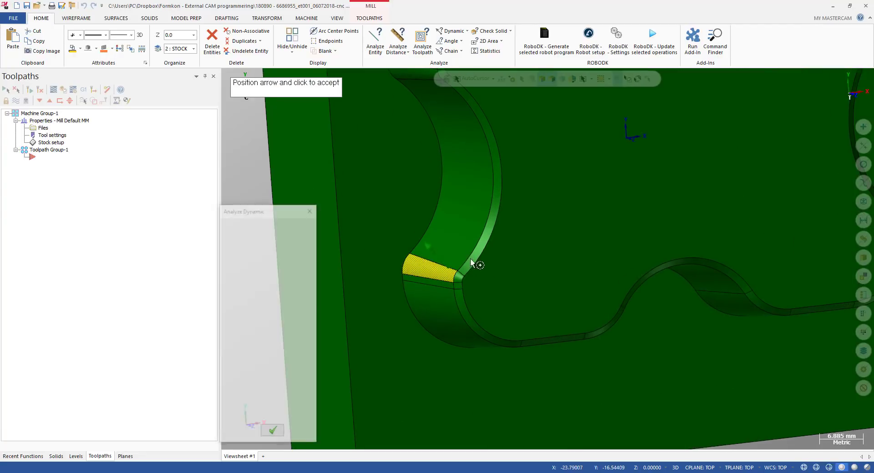
scroll(474, 263, up, 2)
key(Escape)
Analyze the curved wall face below that corner blend for its draft angle and radius
scroll(487, 266, up, 2)
middle_drag(528, 272, 513, 219)
scroll(396, 292, down, 2)
scroll(405, 294, up, 1)
scroll(408, 297, up, 2)
scroll(408, 278, down, 2)
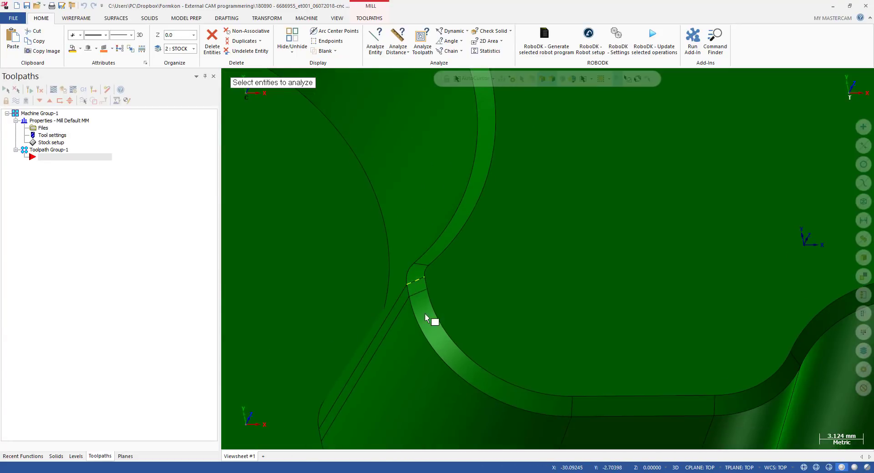
scroll(424, 313, up, 2)
scroll(402, 298, up, 1)
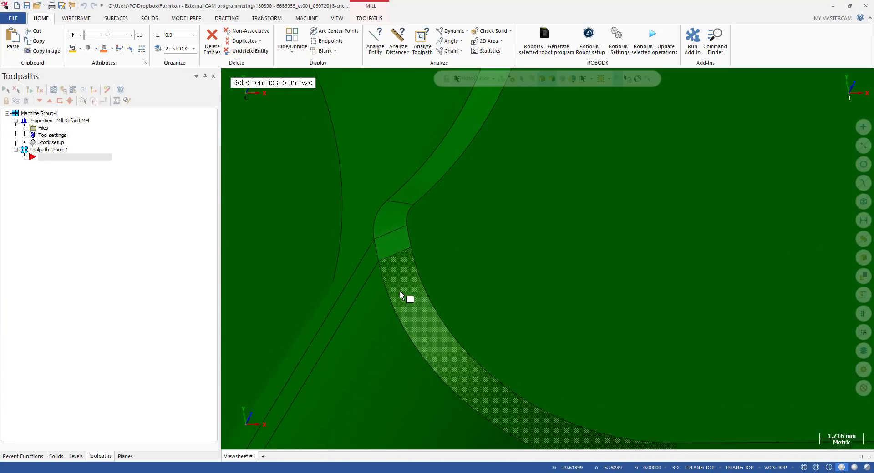
click(399, 272)
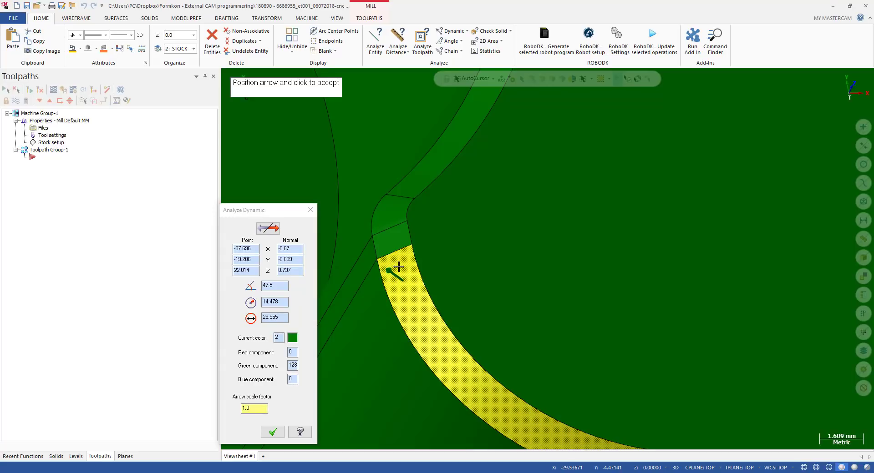
click(262, 286)
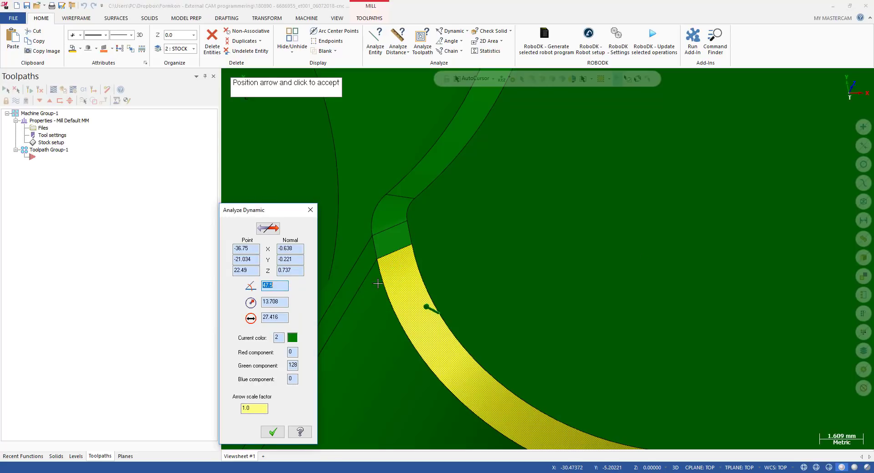
key(Escape)
Analyze the flat wall face and the adjacent curved face beside the lower notch for draft angle and radius
scroll(400, 301, down, 10)
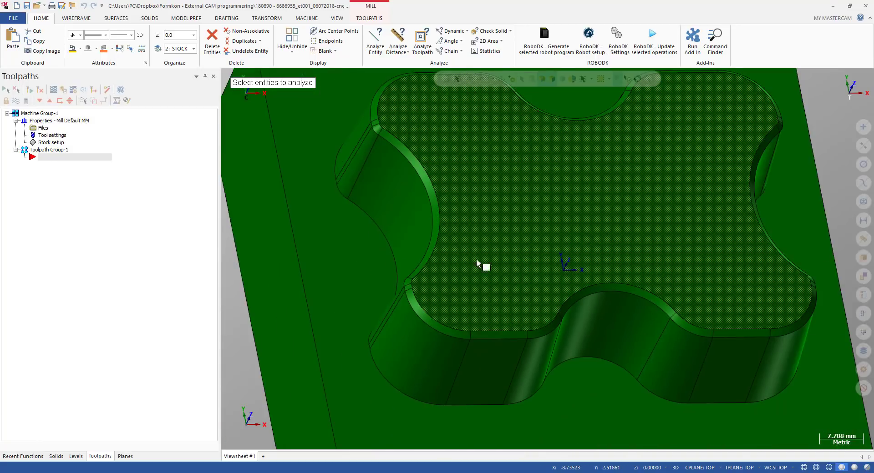
scroll(480, 265, down, 3)
scroll(702, 357, up, 8)
scroll(702, 356, up, 2)
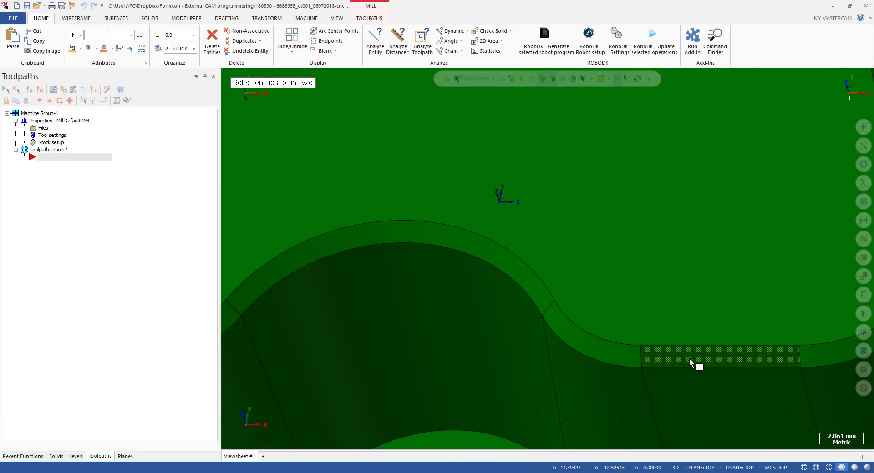
click(701, 358)
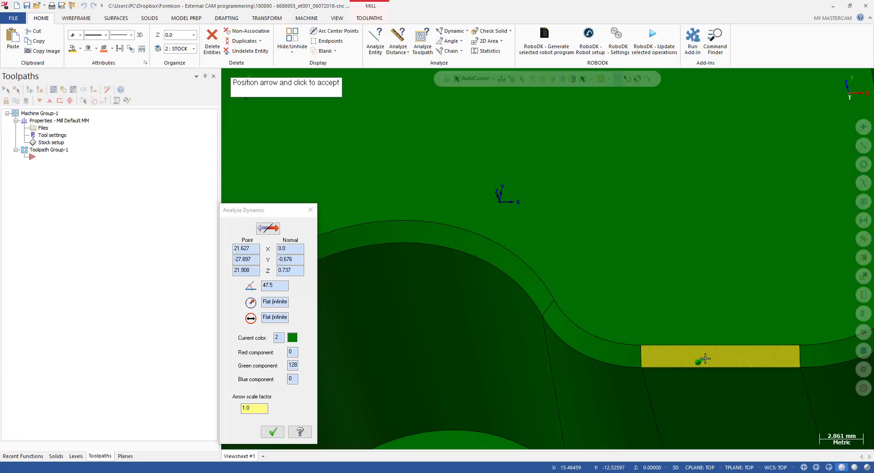
click(705, 360)
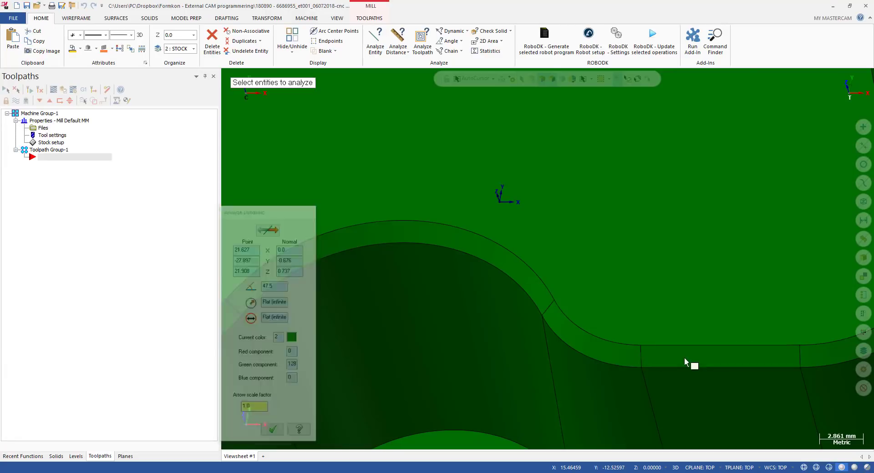
click(605, 357)
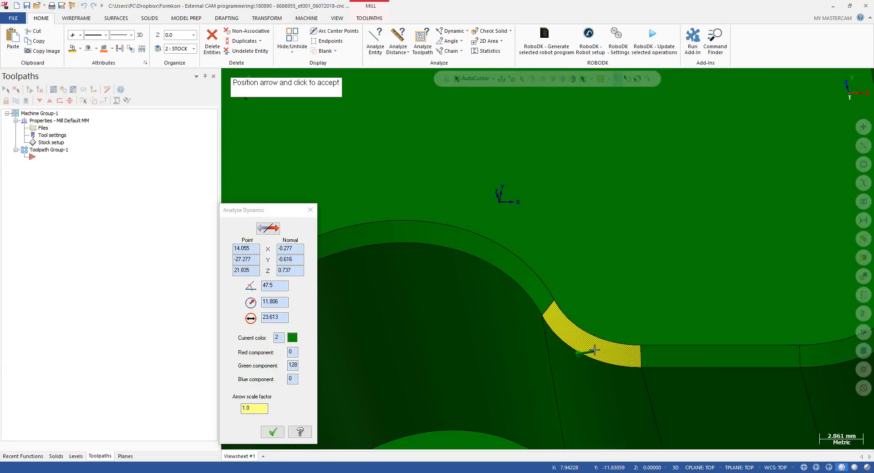
click(594, 350)
Analyze the curved wall face of the right-side notch for its radius
scroll(519, 349, down, 3)
scroll(688, 161, up, 2)
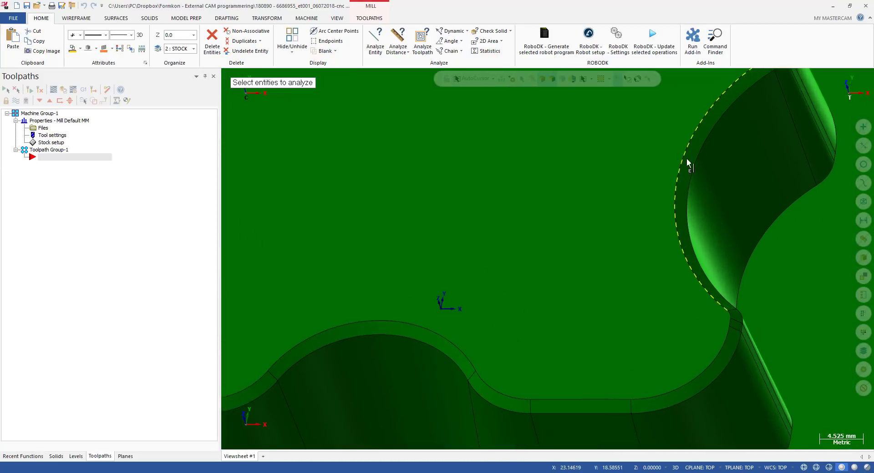
click(690, 153)
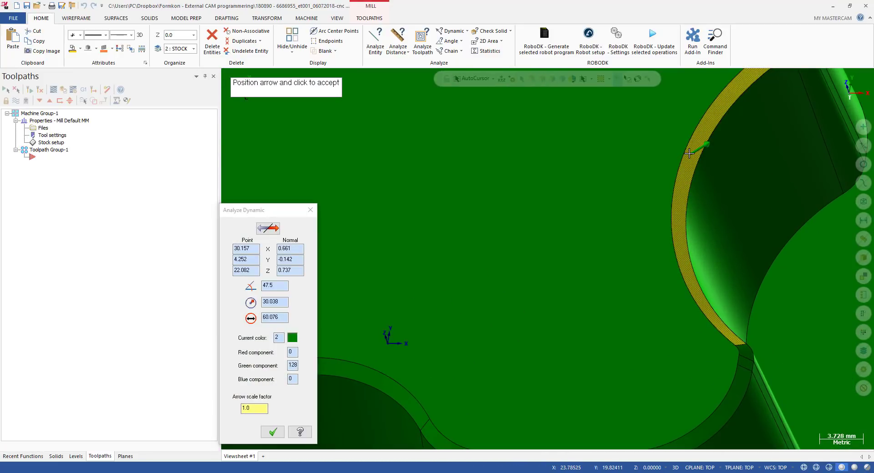
click(687, 163)
Orbit and zoom around the part to examine the pocket walls from several angles
scroll(687, 162, down, 3)
scroll(650, 164, up, 2)
scroll(501, 241, down, 3)
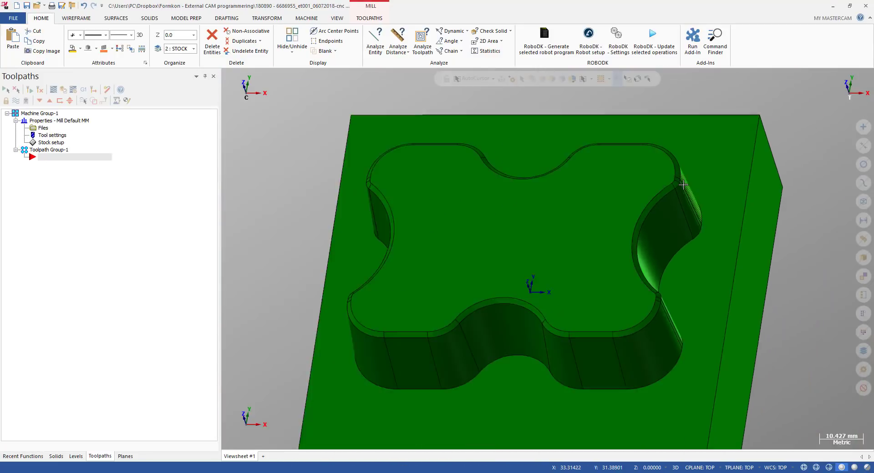
middle_drag(500, 242, 542, 253)
key(alt+1)
scroll(591, 210, down, 2)
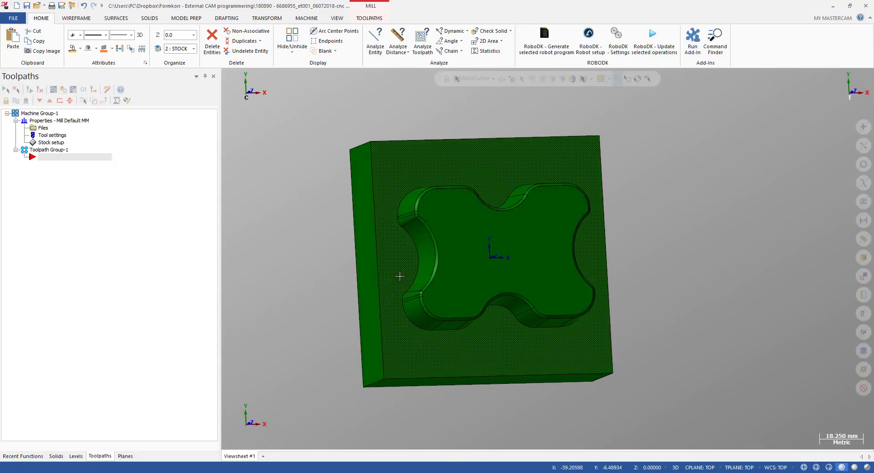
scroll(478, 263, up, 3)
scroll(452, 210, down, 2)
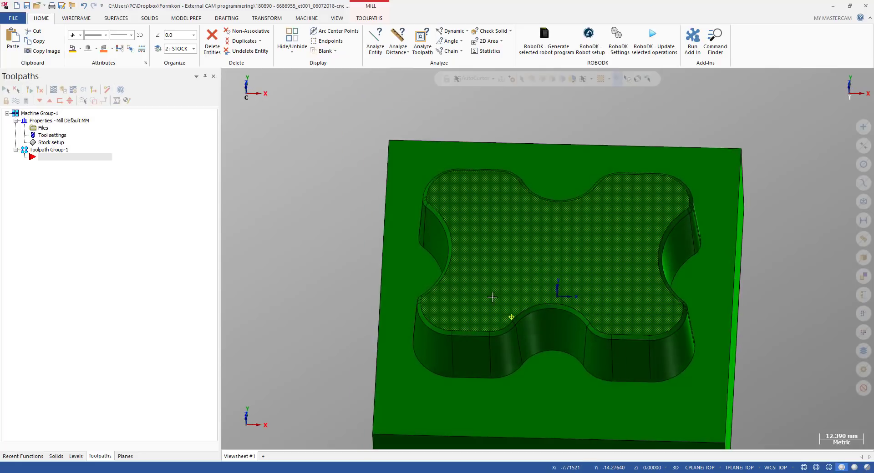
scroll(435, 302, up, 4)
scroll(437, 297, down, 2)
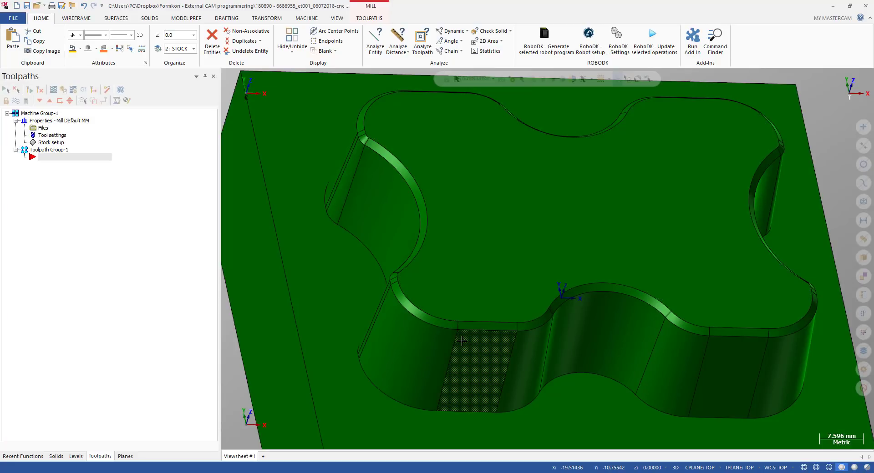
scroll(384, 294, up, 4)
scroll(377, 295, down, 5)
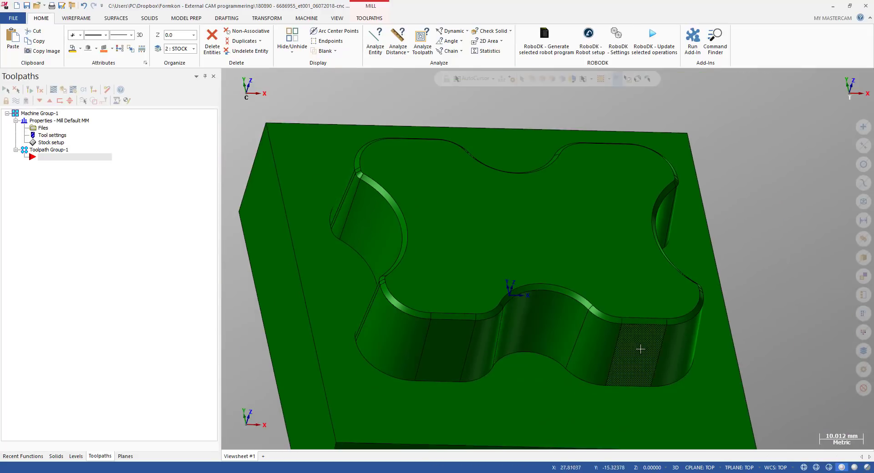
middle_drag(381, 316, 364, 285)
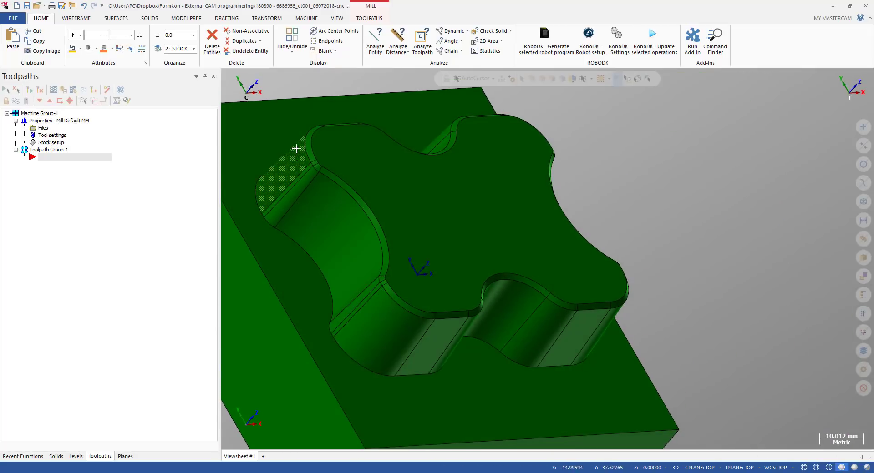
middle_drag(594, 330, 565, 294)
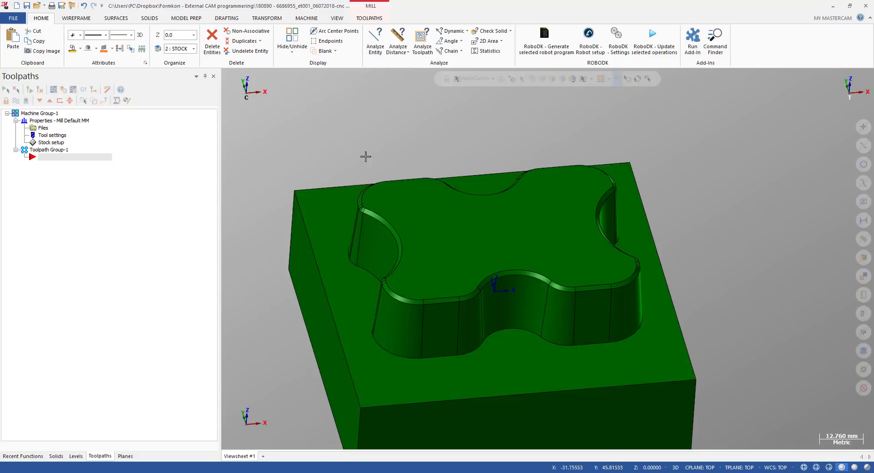
scroll(381, 159, down, 2)
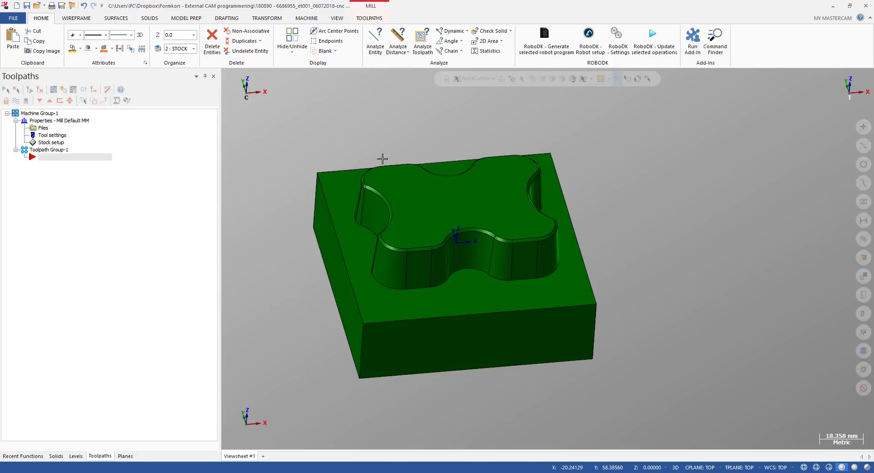
middle_drag(387, 193, 398, 184)
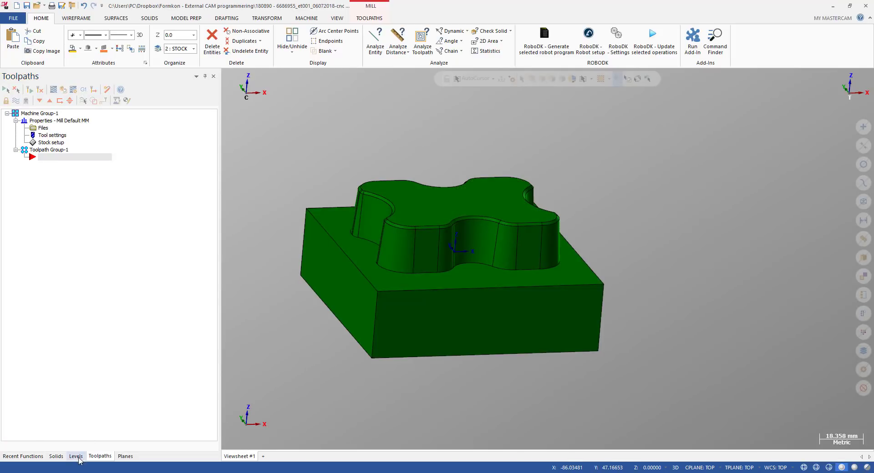
Toggle the visibility of level 1 and the STOCK level to compare the stock model with the part
click(76, 457)
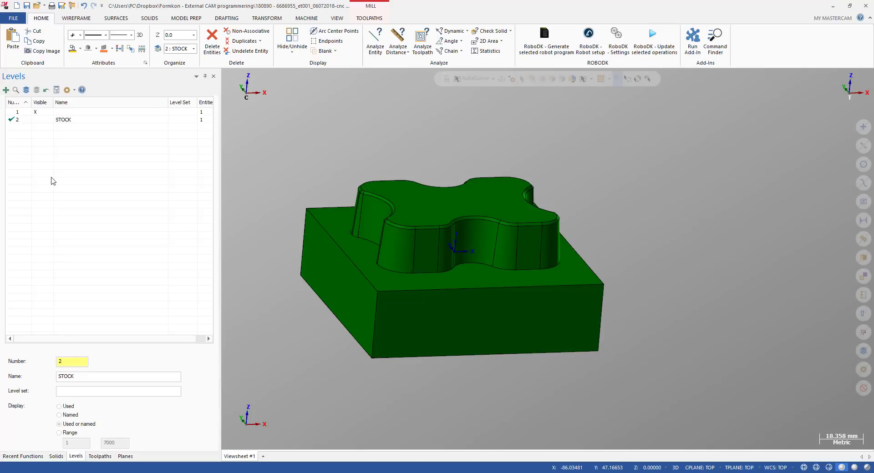
click(37, 120)
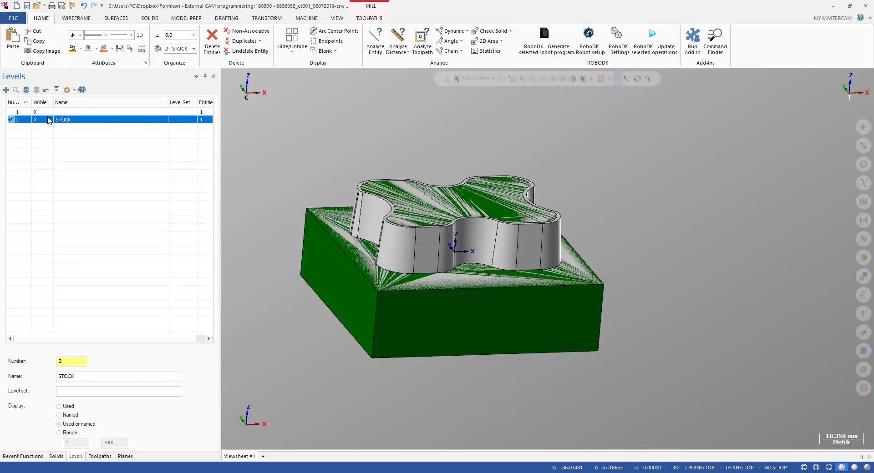
middle_drag(421, 146, 490, 209)
click(38, 120)
scroll(477, 226, down, 3)
click(37, 120)
scroll(479, 199, up, 4)
click(41, 113)
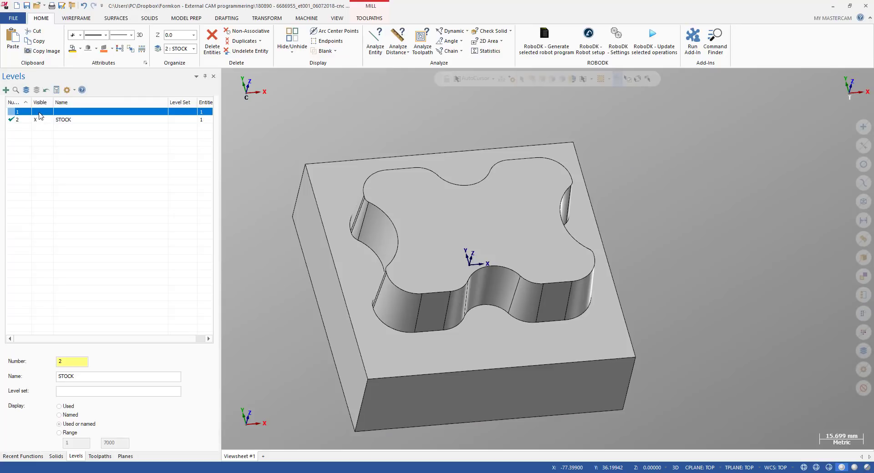
click(41, 112)
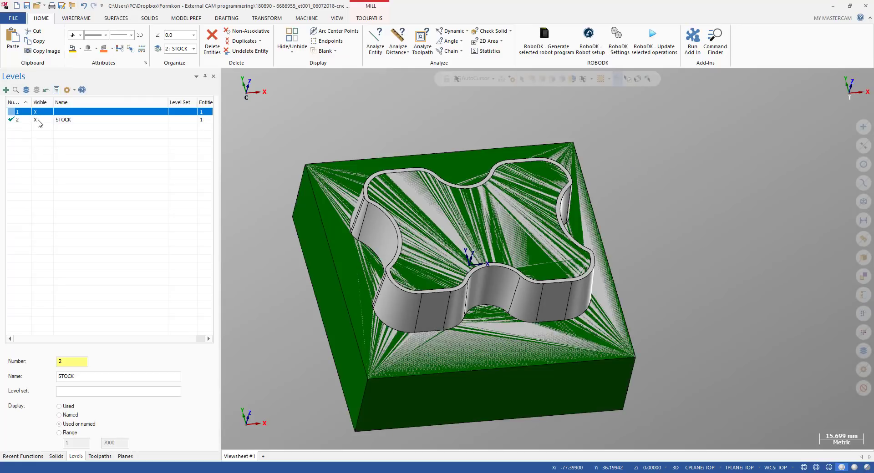
click(39, 121)
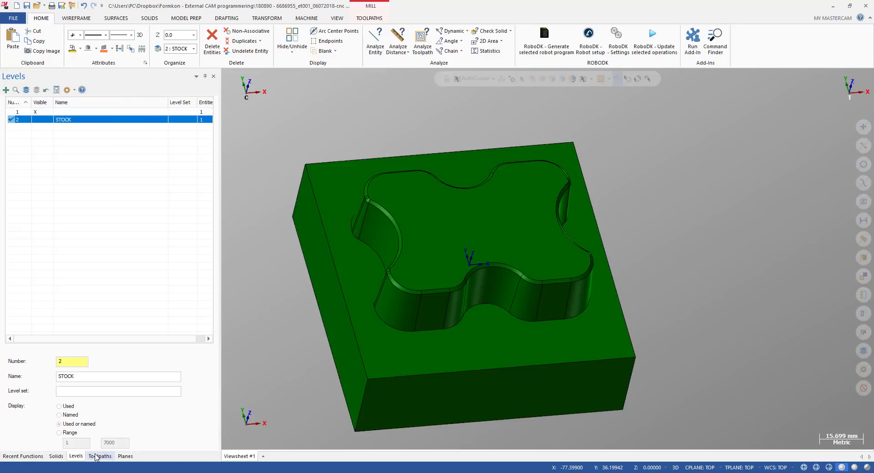
click(97, 457)
scroll(414, 222, down, 1)
key(alt+2)
scroll(408, 216, up, 5)
middle_drag(408, 217, 378, 201)
scroll(378, 201, down, 4)
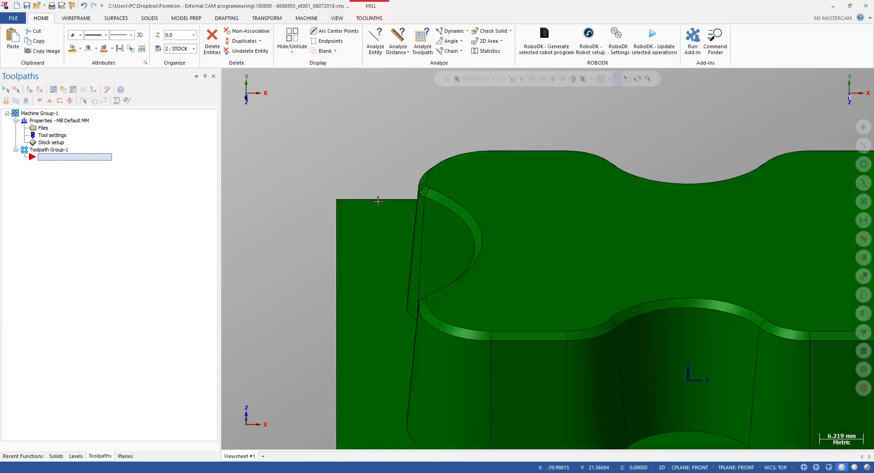
key(alt+1)
scroll(426, 198, down, 2)
scroll(651, 196, up, 2)
scroll(540, 211, up, 1)
scroll(537, 211, down, 2)
scroll(454, 216, up, 1)
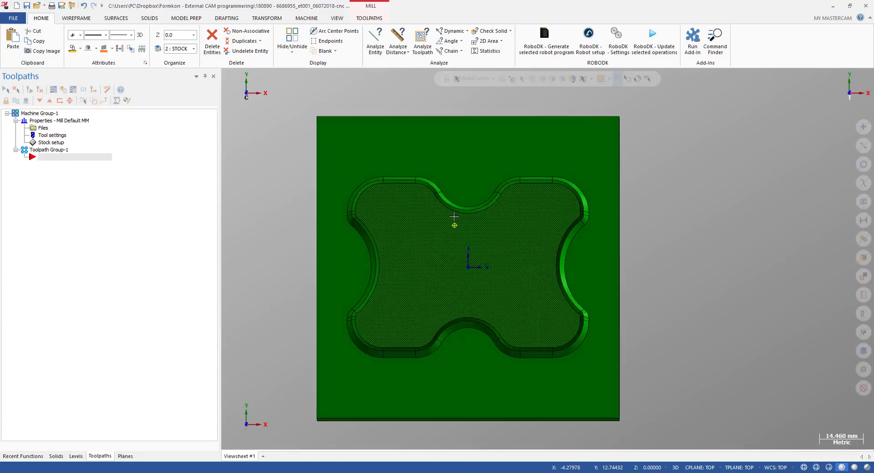
middle_drag(454, 216, 495, 171)
Open the Tool Manager and inspect the 6R1 BULL MILL and 6 Spherical / Ball-Nosed Endmill tools
click(369, 18)
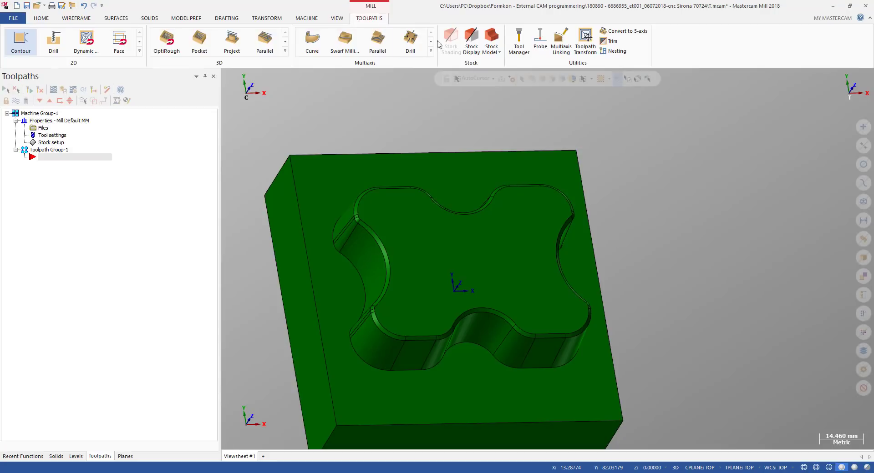
click(519, 40)
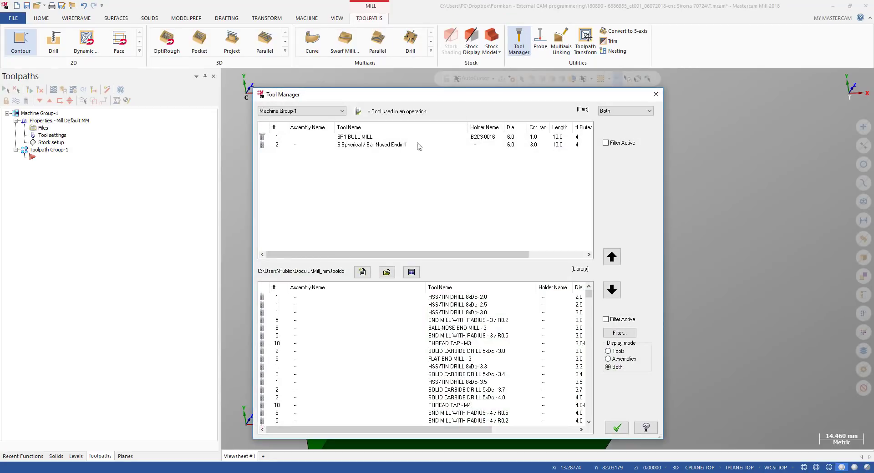
click(336, 140)
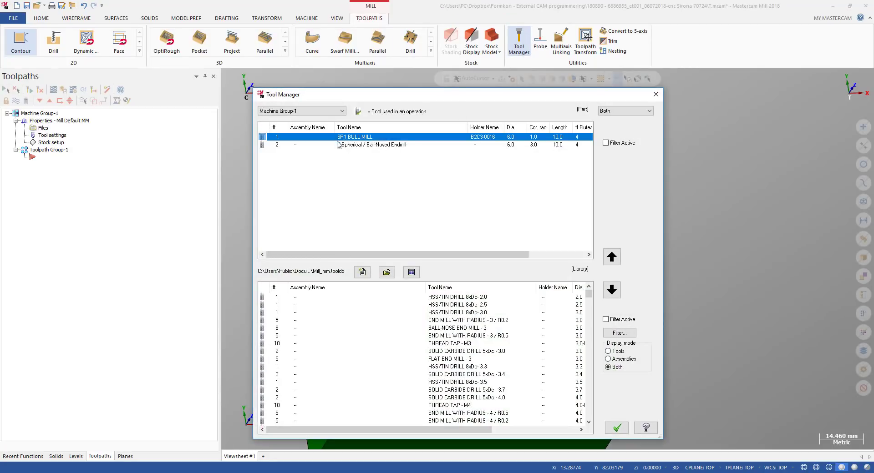
click(330, 149)
click(342, 140)
click(342, 142)
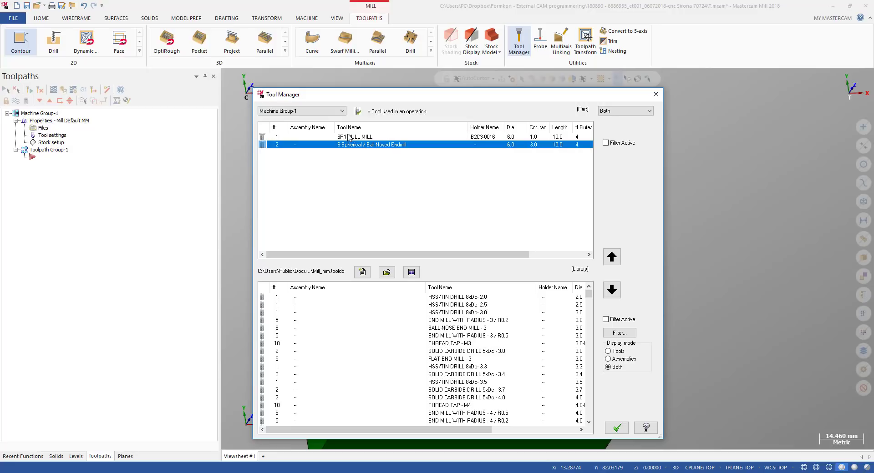
click(349, 137)
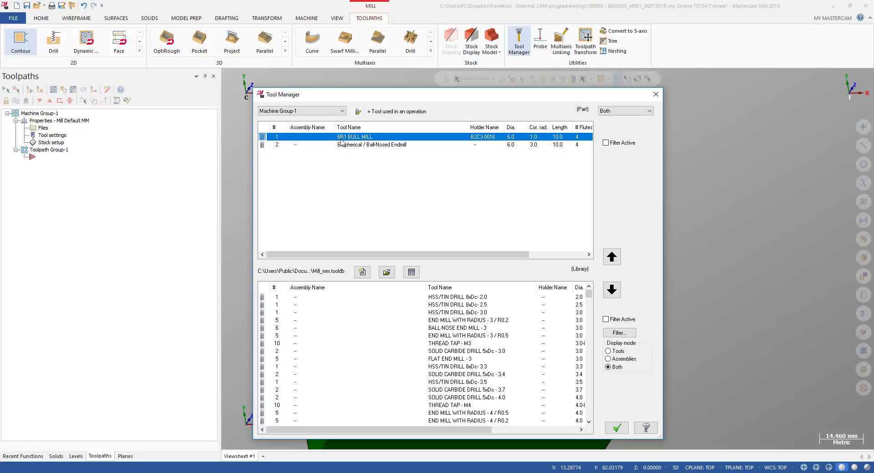
Inspect the geometry definitions of the 6R1 BULL MILL and the 6 Spherical / Ball-Nosed Endmill, then close the Tool Manager
double_click(348, 138)
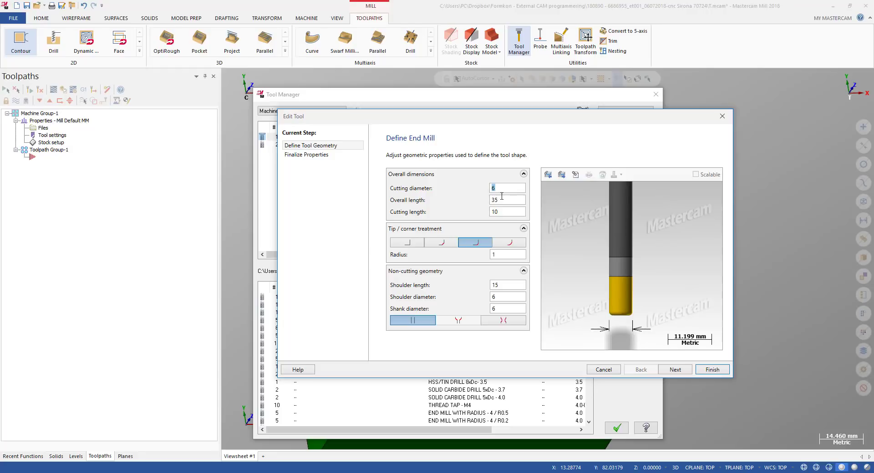
click(503, 256)
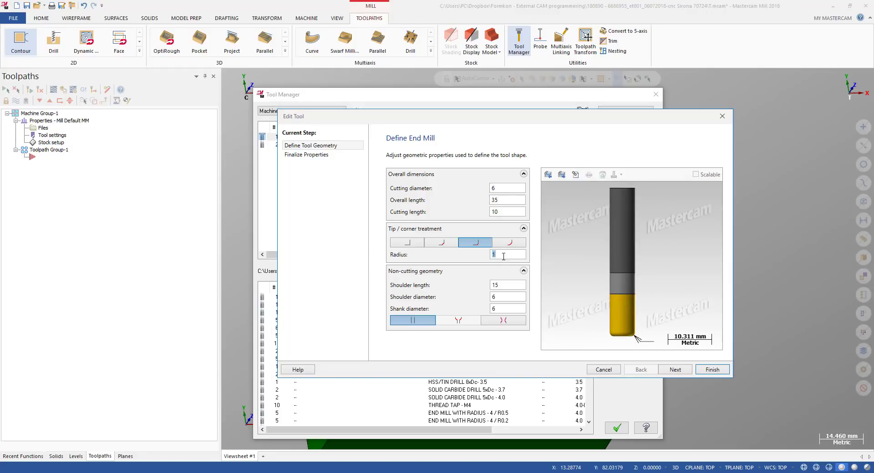
click(712, 369)
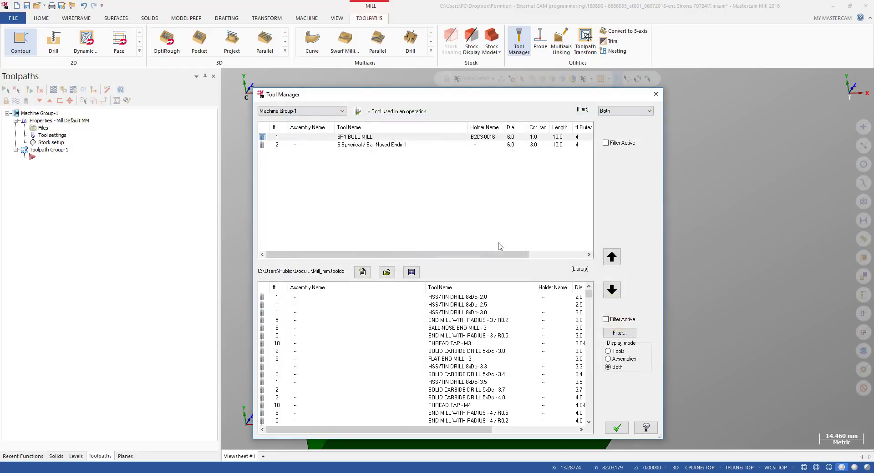
double_click(355, 144)
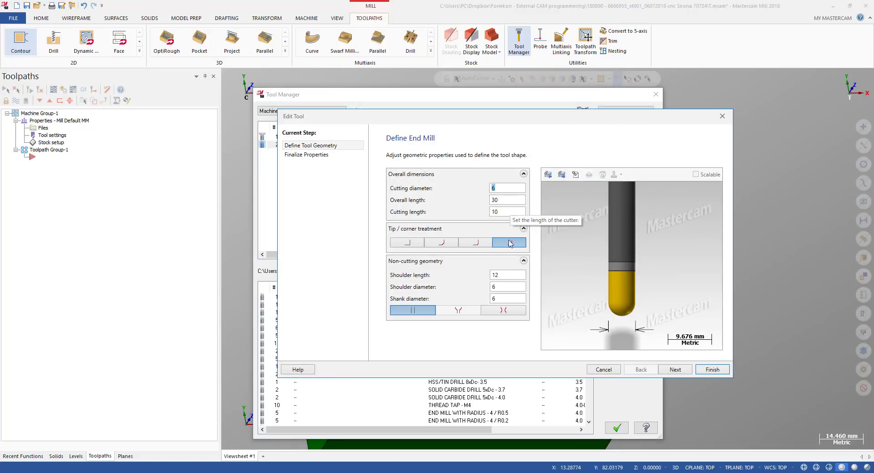
click(712, 370)
click(622, 432)
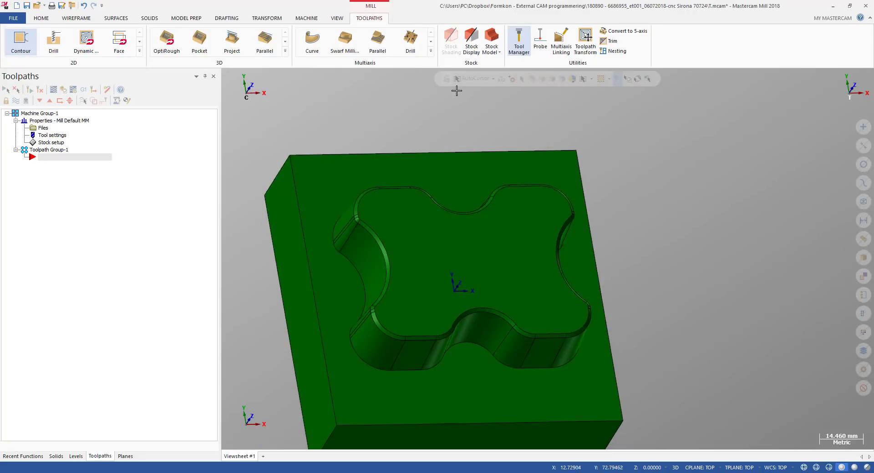
Start a 2D Contour toolpath and accept the default NC name T
scroll(490, 141, down, 5)
middle_drag(489, 201, 460, 188)
scroll(427, 144, up, 3)
middle_drag(428, 144, 460, 172)
scroll(463, 156, up, 4)
key(alt+1)
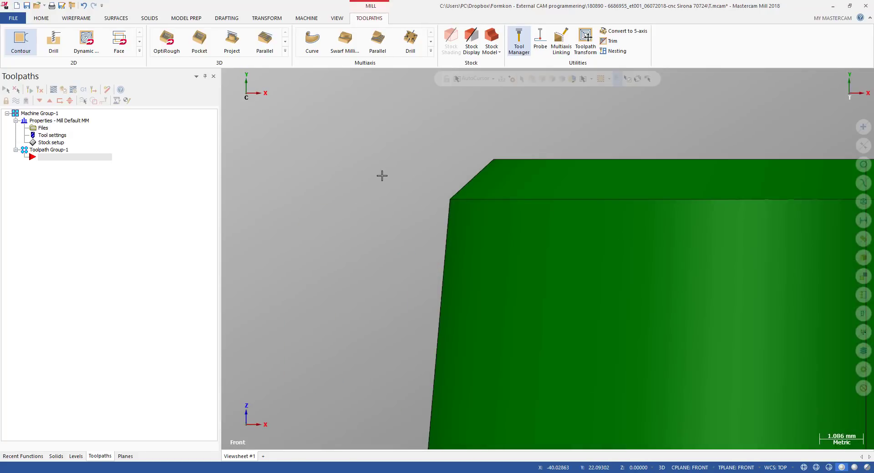
middle_drag(493, 138, 467, 142)
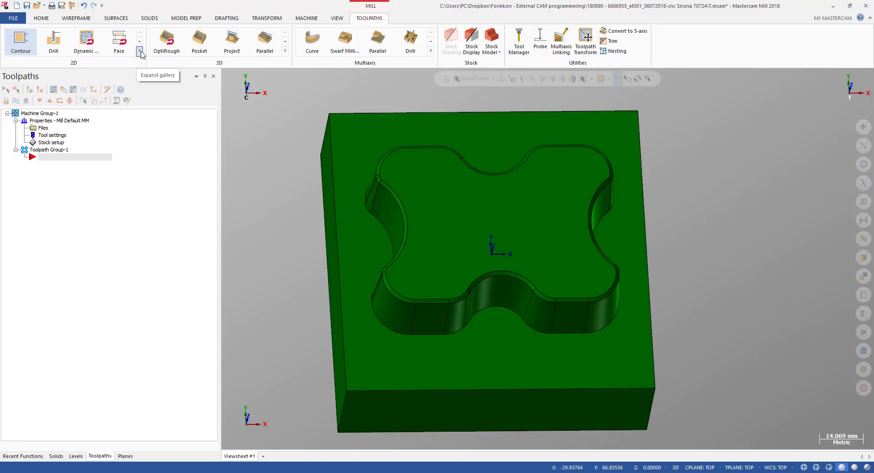
click(28, 45)
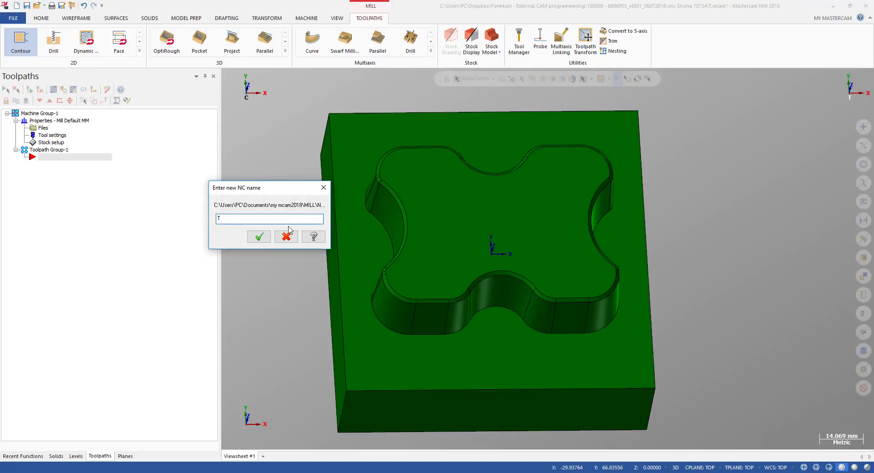
click(258, 236)
Chain the pocket's top edge loop in 3D solid chaining, picking the reference face at the corner
middle_drag(421, 234, 479, 181)
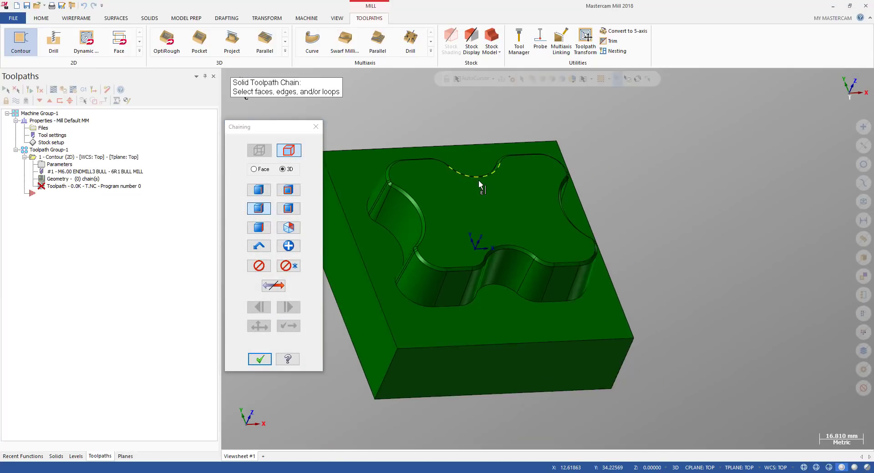
scroll(479, 181, down, 1)
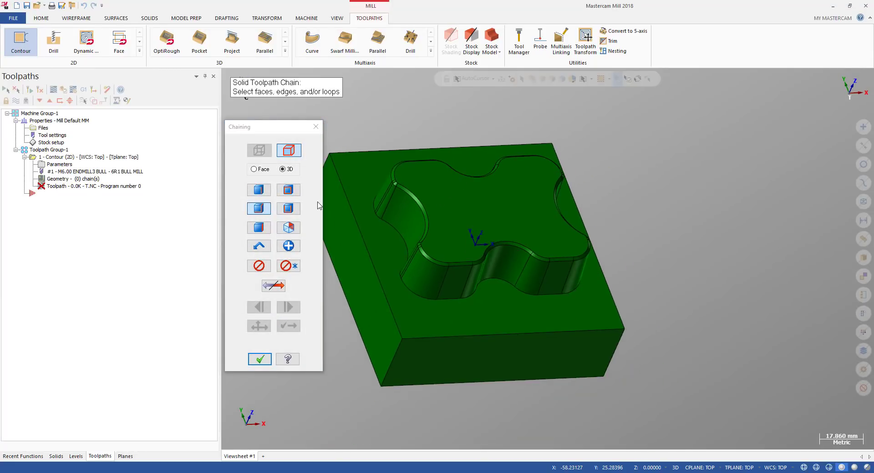
click(288, 189)
scroll(405, 242, up, 15)
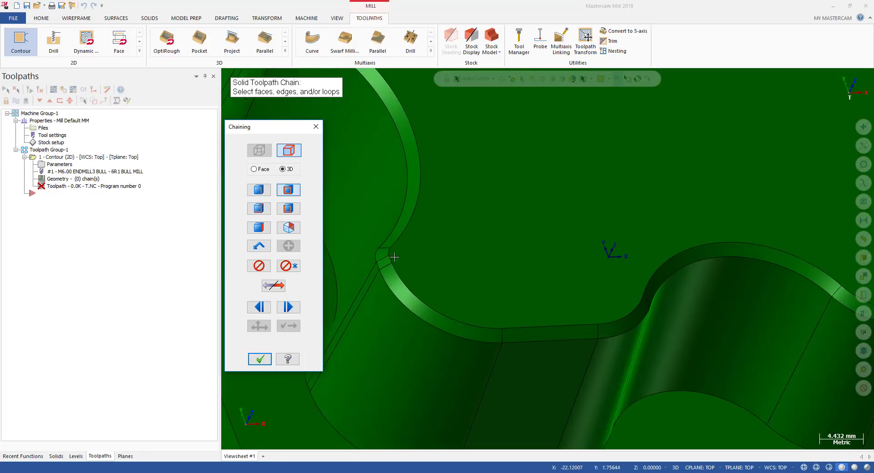
scroll(443, 238, down, 6)
scroll(444, 239, up, 5)
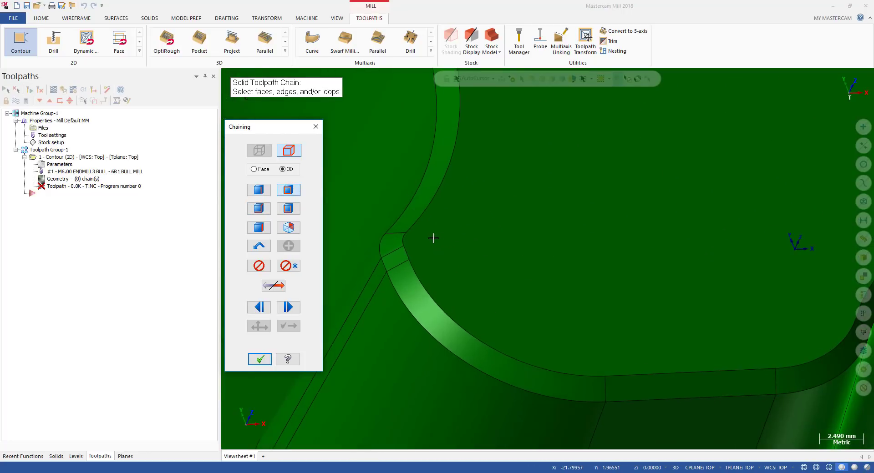
scroll(418, 247, up, 4)
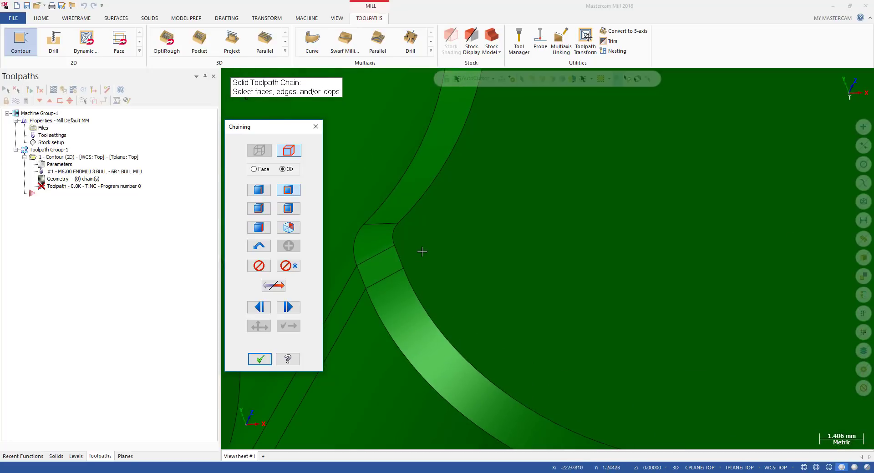
click(401, 261)
scroll(405, 259, down, 12)
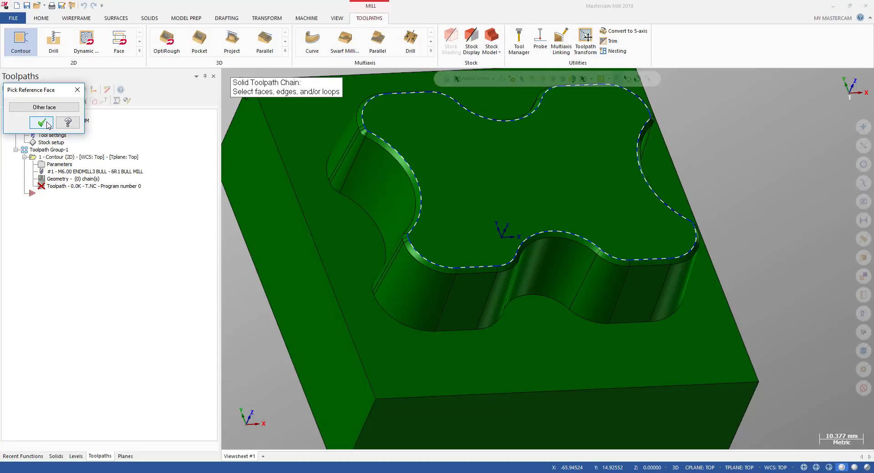
click(49, 125)
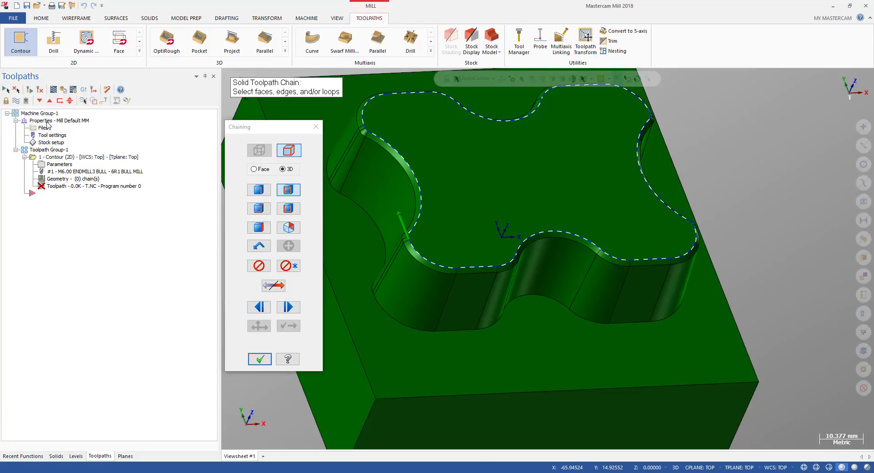
scroll(380, 226, up, 2)
scroll(413, 229, down, 4)
mouse_move(381, 226)
middle_down()
mouse_move(413, 229)
mouse_move(382, 231)
mouse_move(432, 244)
middle_up()
scroll(436, 251, up, 12)
scroll(439, 255, down, 6)
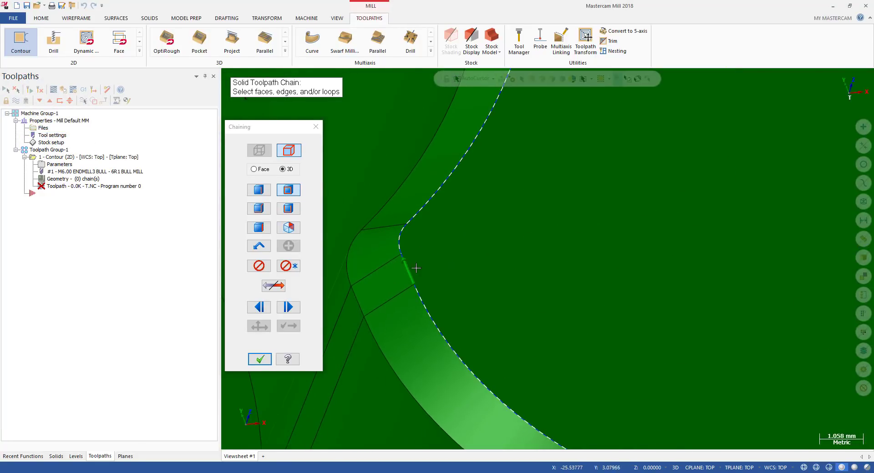
scroll(449, 235, down, 7)
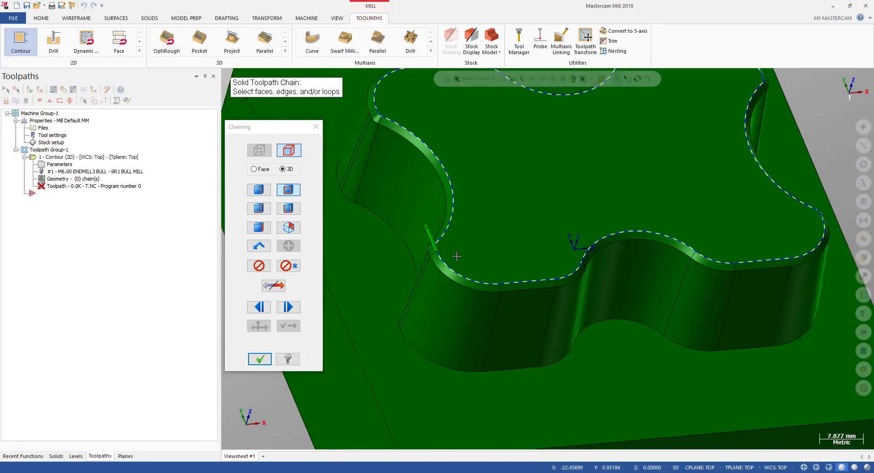
click(259, 360)
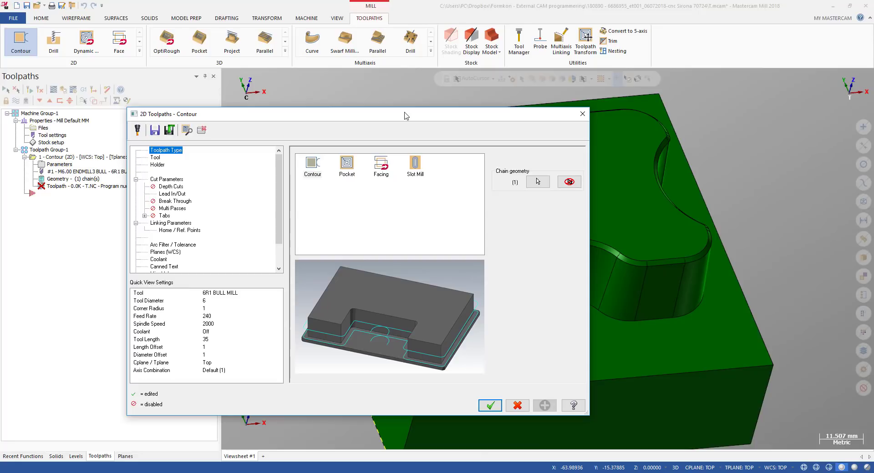
Review the tool selection with 6R1 BULL MILL and the contour type options in Cut Parameters
click(157, 158)
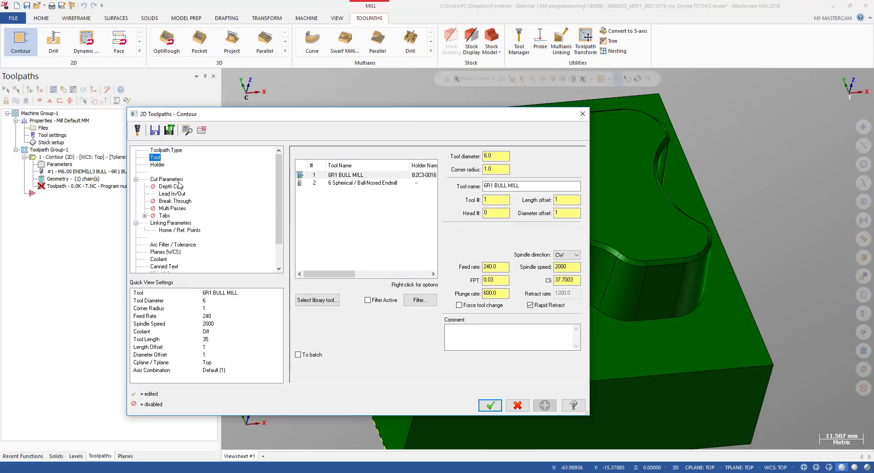
click(340, 182)
click(339, 176)
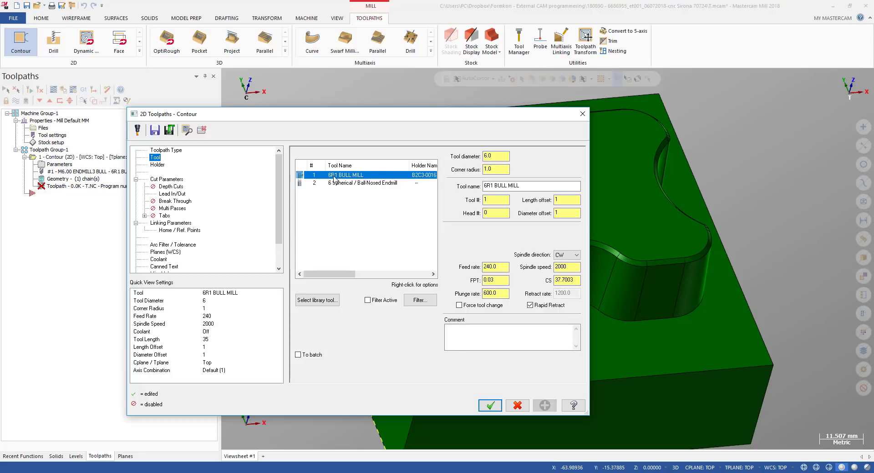
click(169, 180)
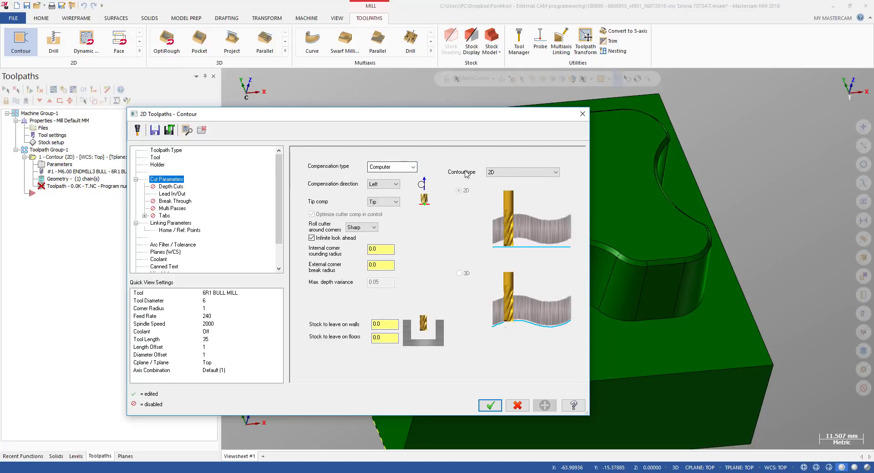
click(514, 173)
click(508, 180)
Enable depth cuts with a 0.2 max rough step, and turn on Keep tool down and Tapered walls
click(168, 188)
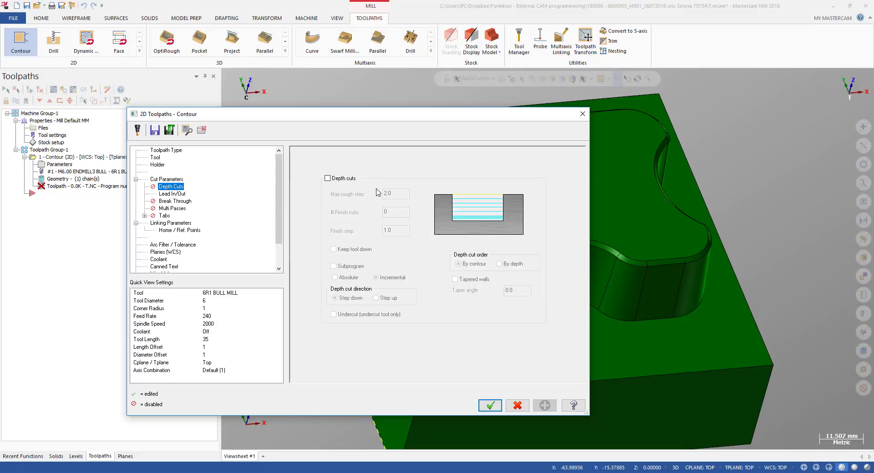
click(349, 179)
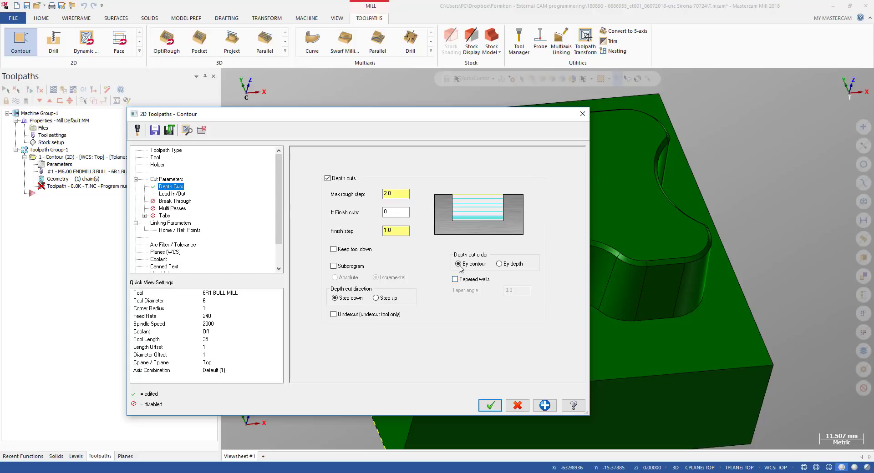
double_click(385, 194)
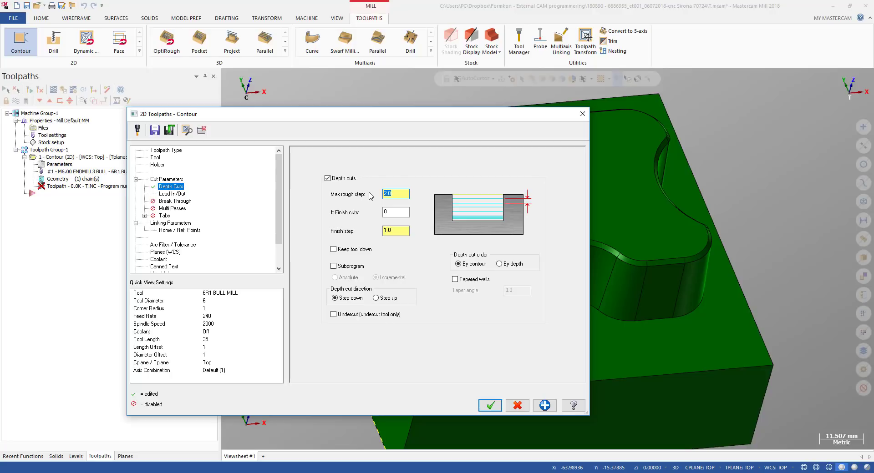
key(BackSpace)
key(BackSpace)
key(BackSpace)
key(BackSpace)
click(406, 230)
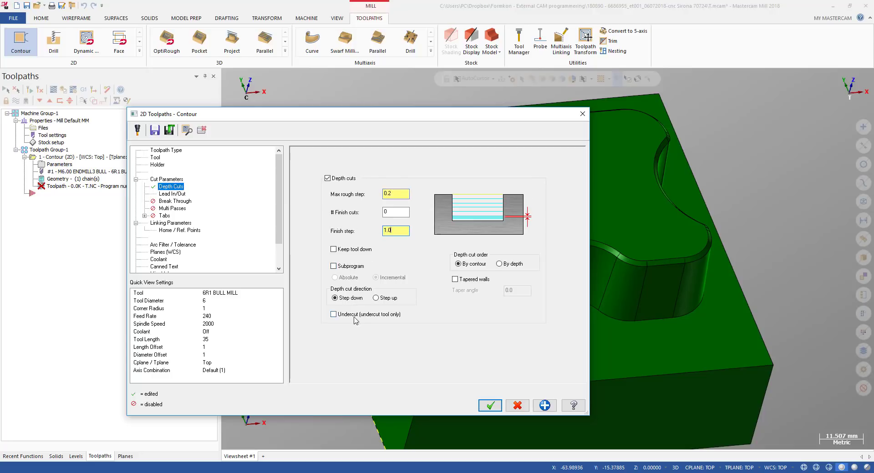
click(346, 250)
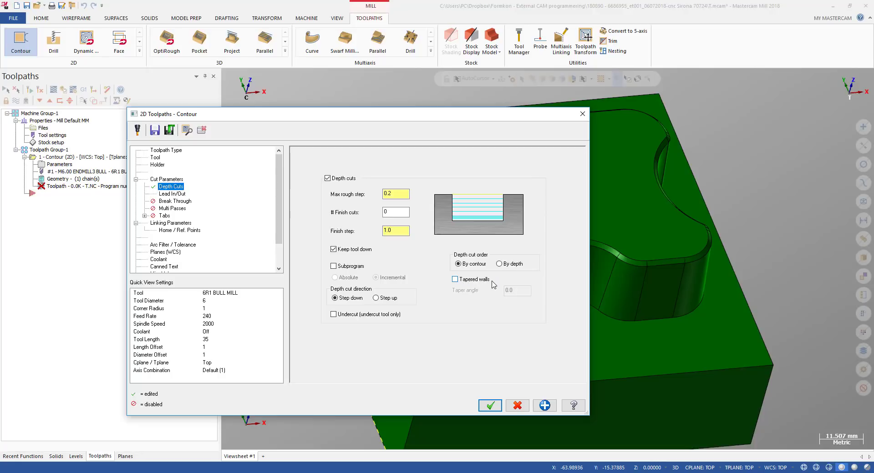
click(455, 279)
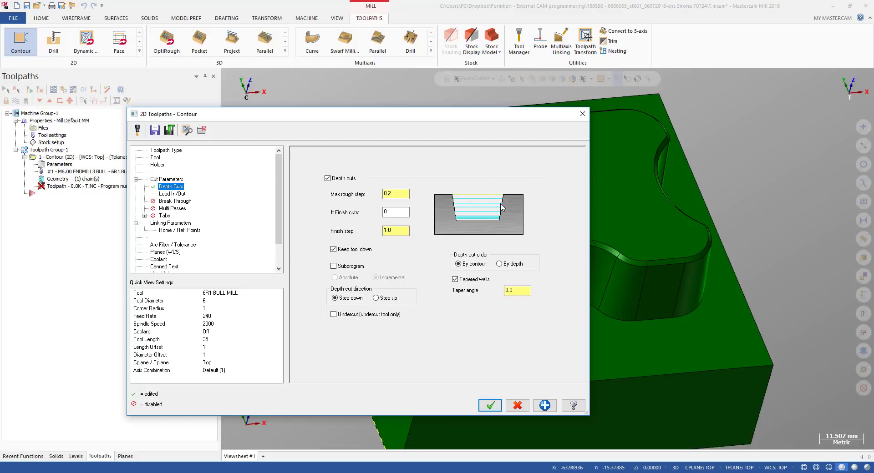
double_click(520, 290)
Set the entry lead line length and arc radius to 2, then copy the entry settings to the exit
click(178, 194)
double_click(385, 195)
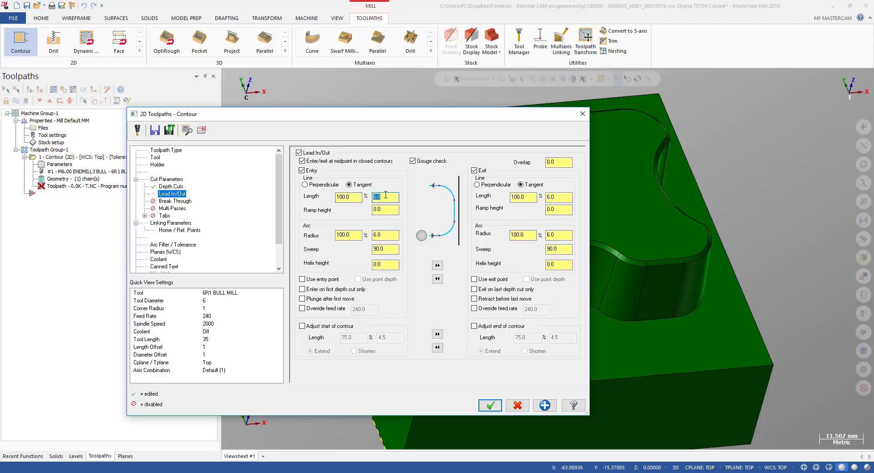
text(2)
double_click(388, 235)
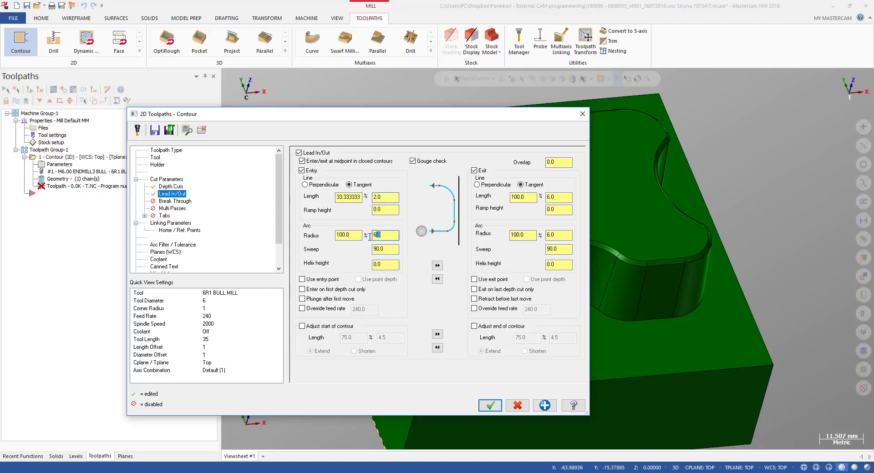
text(2)
click(438, 267)
In Linking Parameters, set the top of stock by picking the pocket's top edge corner on the model
click(170, 223)
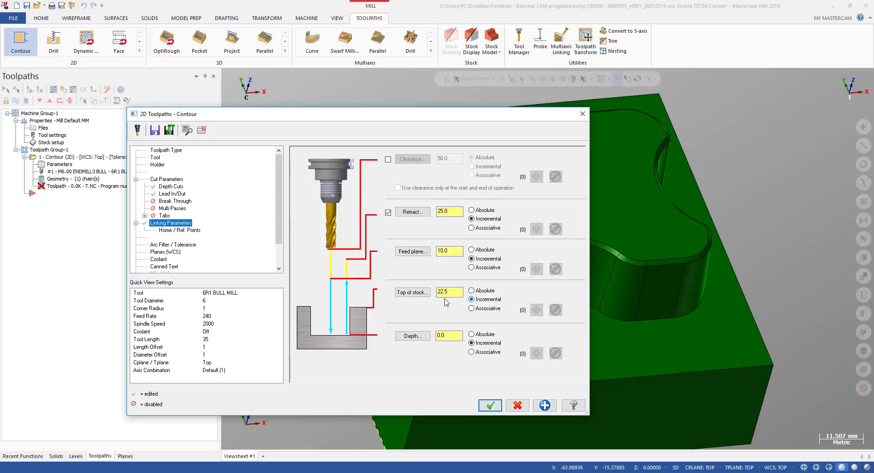
click(411, 292)
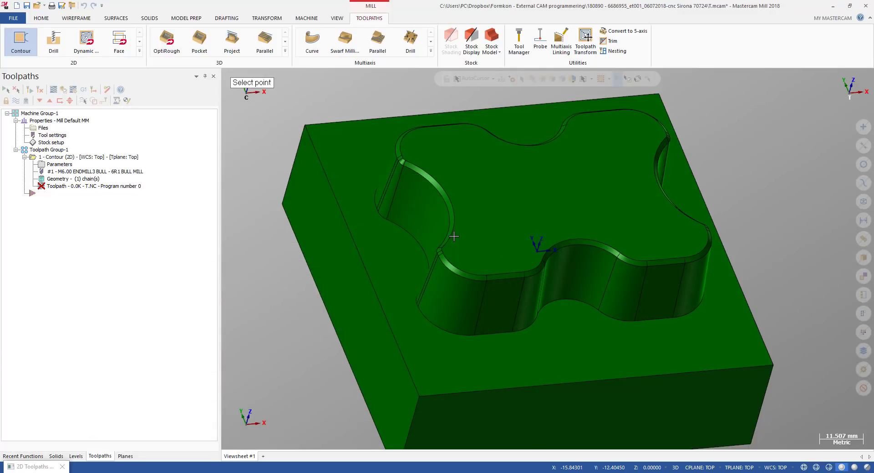
scroll(449, 250, up, 4)
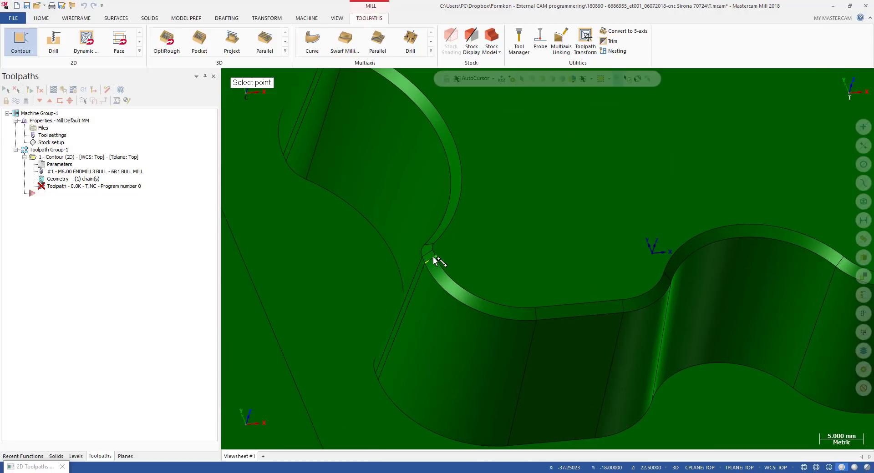
click(433, 257)
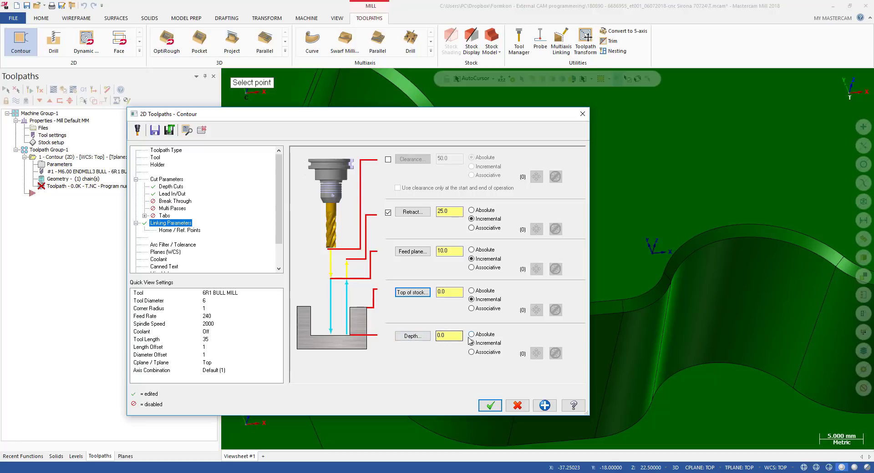
Pick the depth at the pocket's lower edge on the model, set it to -1, and accept the contour toolpath
click(420, 341)
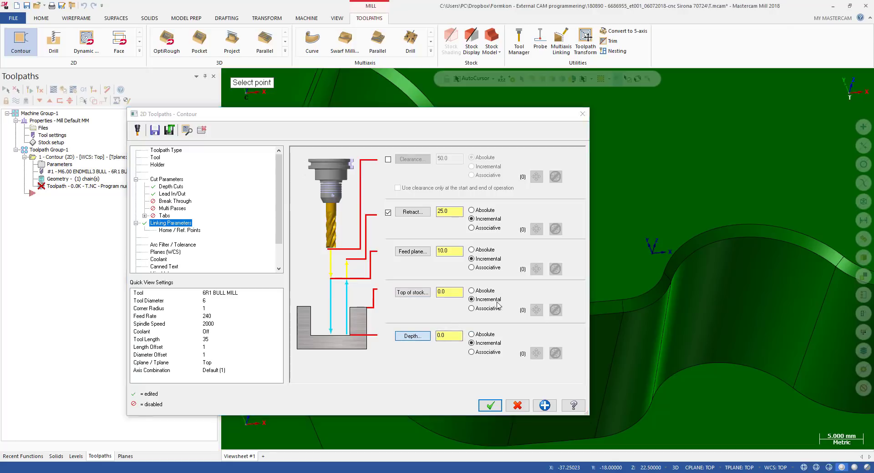
scroll(455, 258, up, 3)
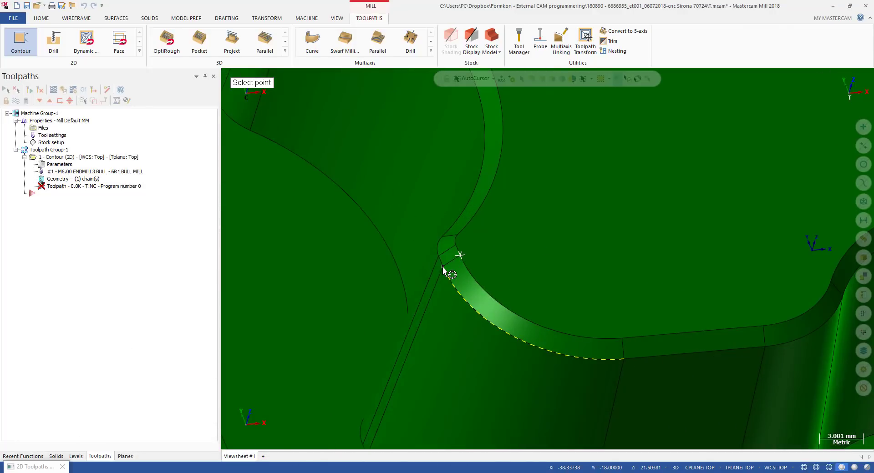
click(443, 268)
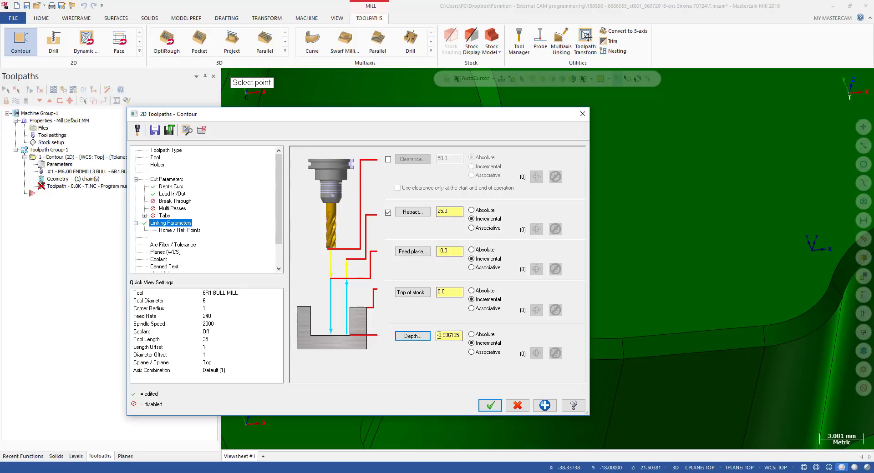
drag(439, 335, 471, 334)
text(-1)
click(490, 406)
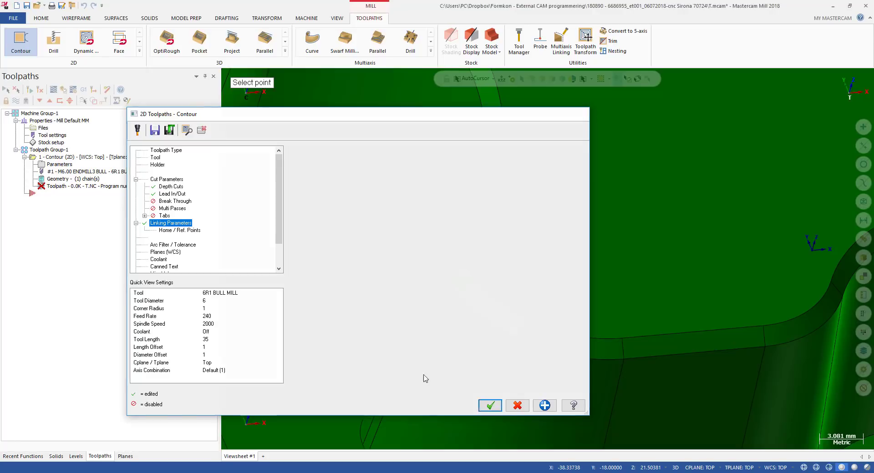
Switch to the front view, orient the part, and open Backplot for the contour toolpath
key(alt+2)
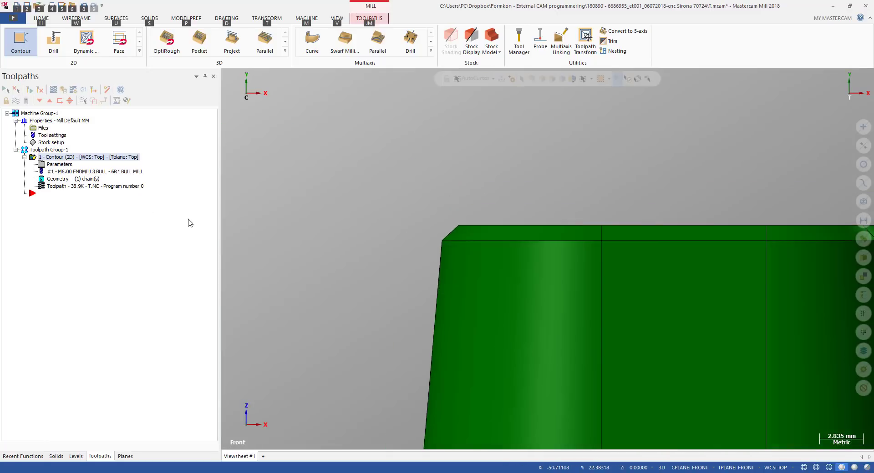
scroll(260, 193, down, 3)
middle_drag(306, 212, 361, 219)
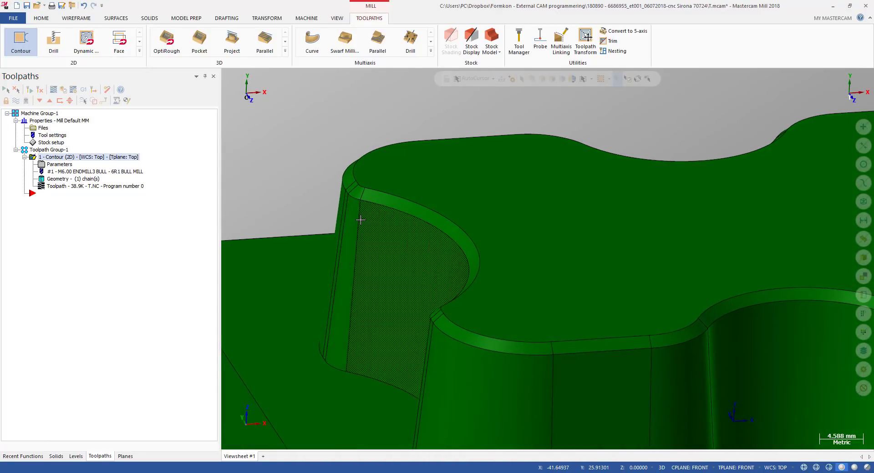
double_click(58, 186)
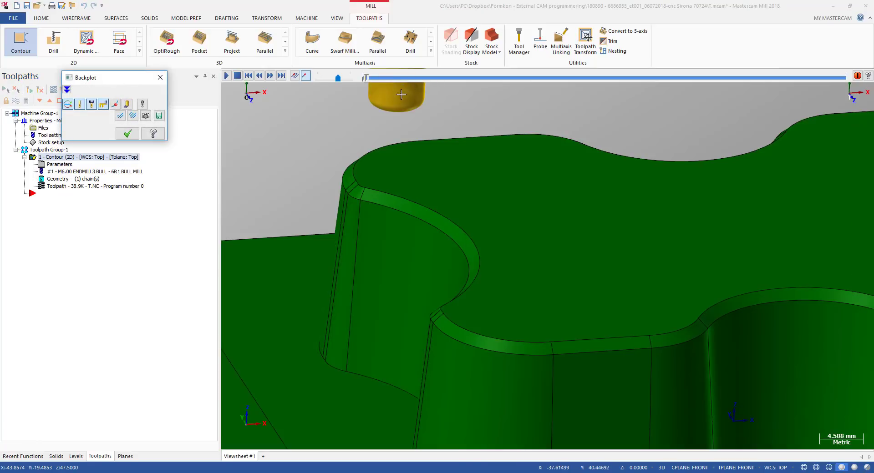
Zoom in on the tool at the pocket's top corner to inspect its starting position
scroll(431, 242, down, 3)
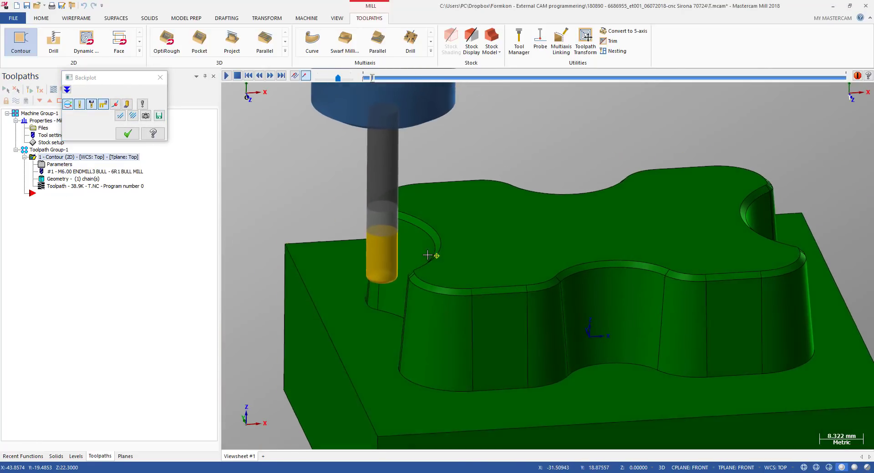
scroll(421, 278, up, 5)
scroll(418, 274, up, 1)
scroll(408, 255, down, 3)
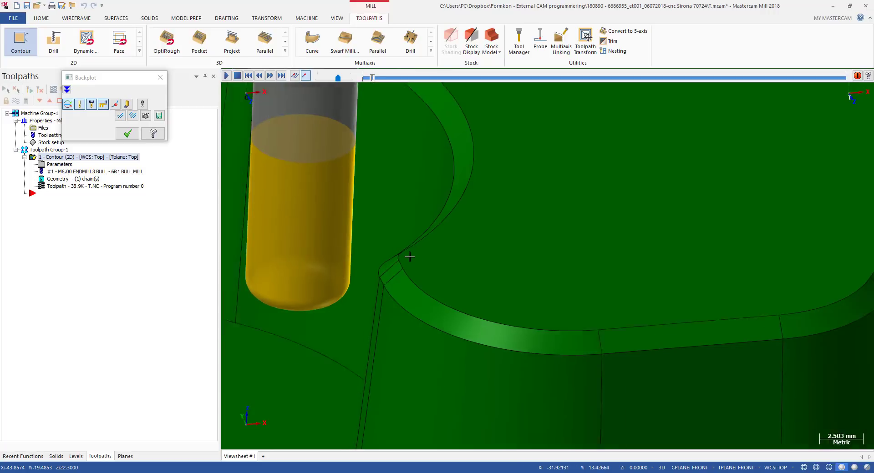
scroll(387, 257, down, 3)
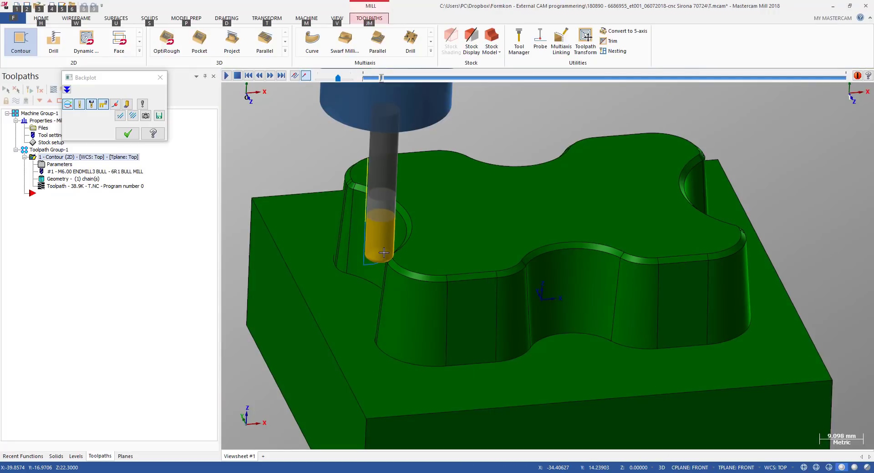
key(alt+2)
scroll(385, 231, up, 3)
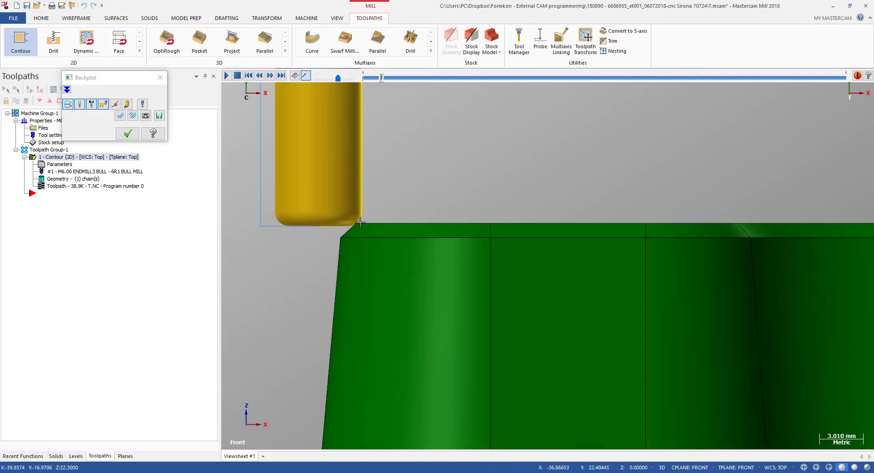
scroll(364, 228, down, 1)
scroll(360, 227, up, 2)
scroll(360, 227, down, 3)
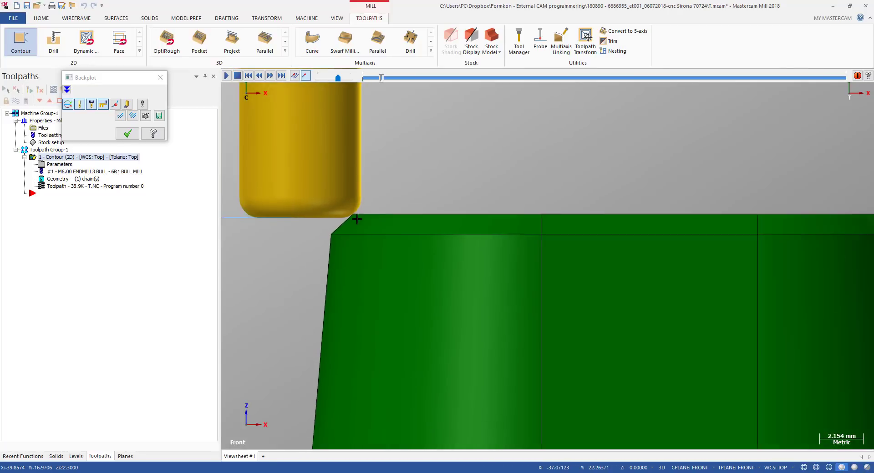
Scrub the backplot and inspect the depth passes along the tapered wall's top edge from the front view
drag(381, 78, 630, 85)
scroll(385, 206, down, 6)
middle_drag(411, 210, 442, 220)
key(alt+p)
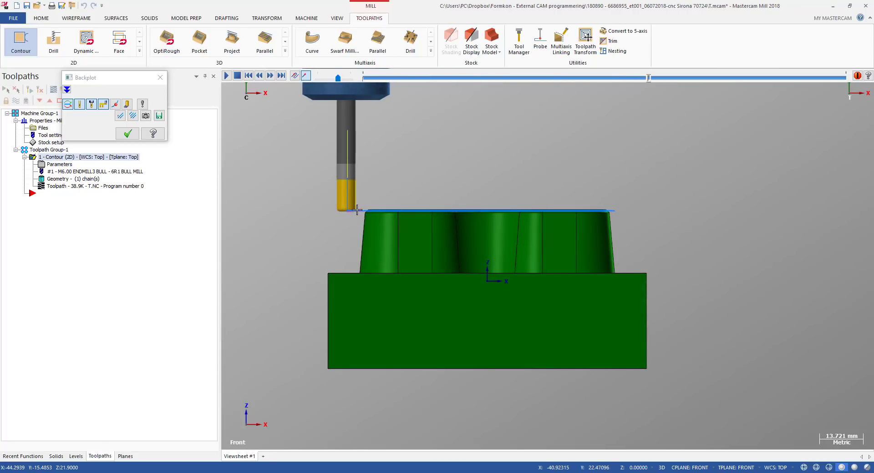
scroll(365, 219, up, 1)
scroll(364, 218, up, 3)
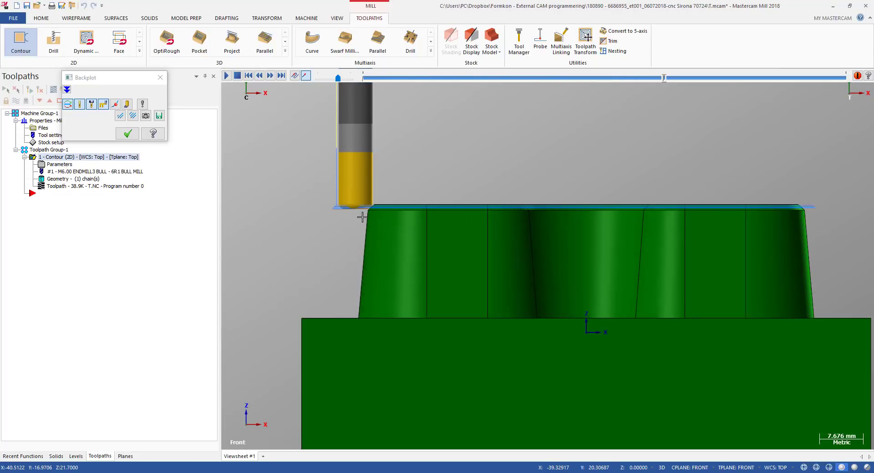
scroll(364, 214, up, 20)
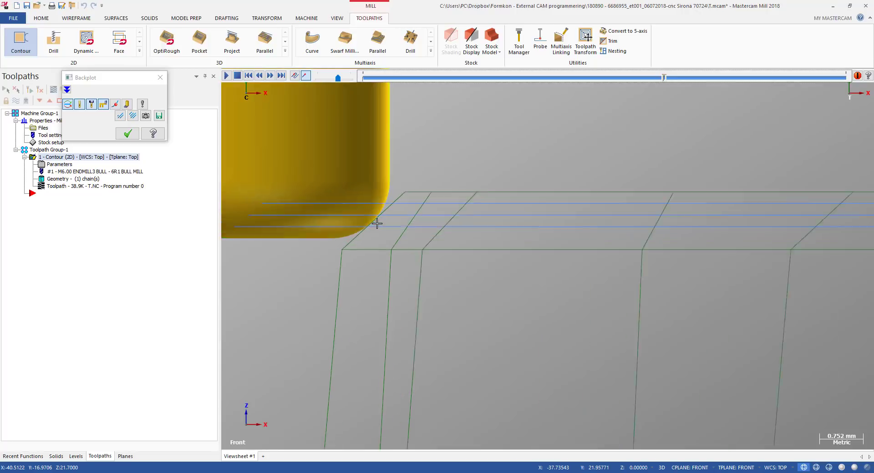
scroll(451, 181, down, 7)
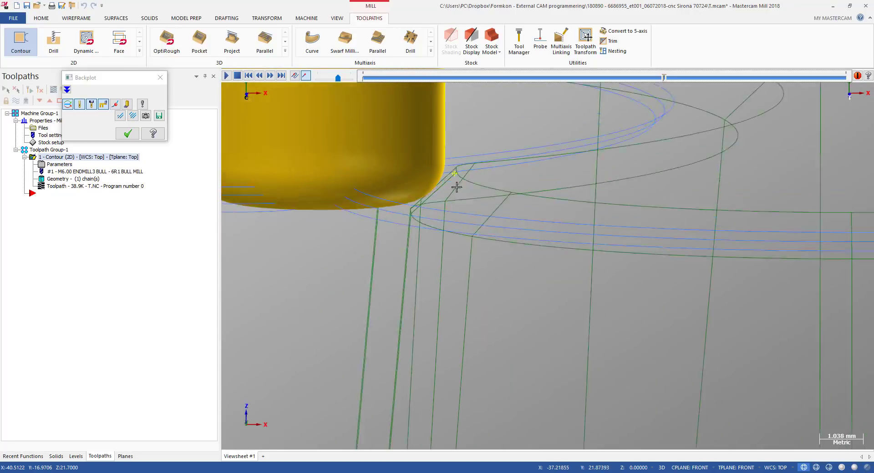
key(alt+s)
scroll(446, 191, down, 5)
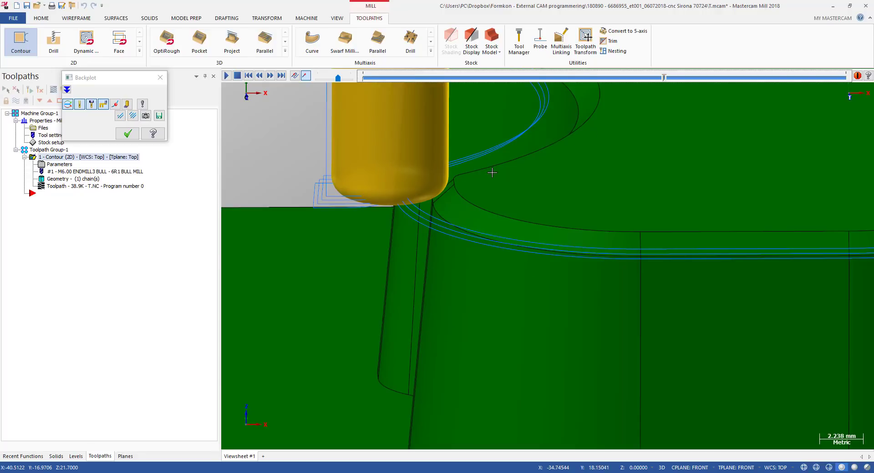
key(alt+2)
scroll(425, 188, up, 3)
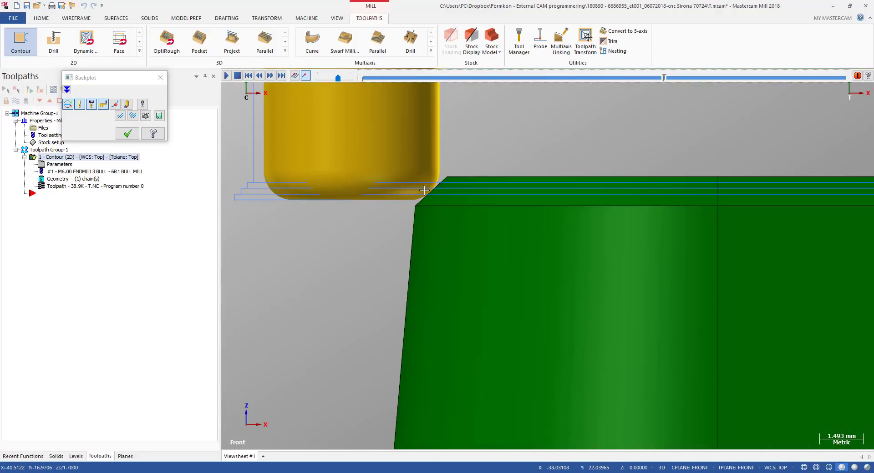
scroll(424, 191, up, 3)
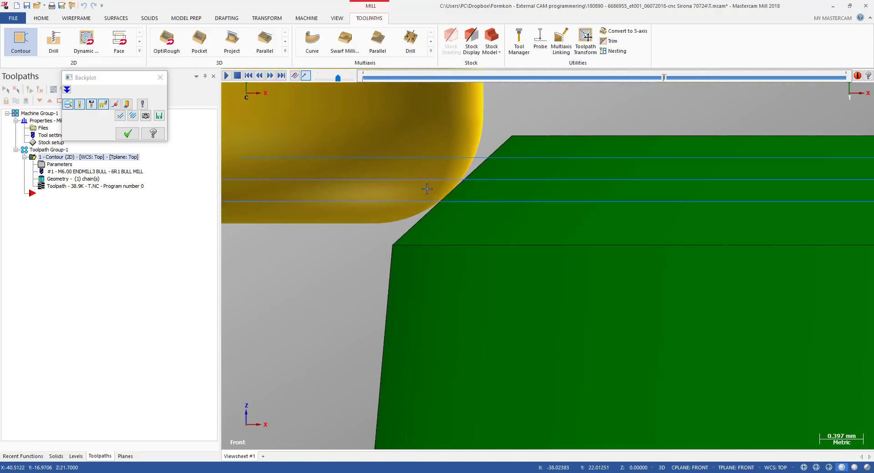
scroll(488, 146, up, 2)
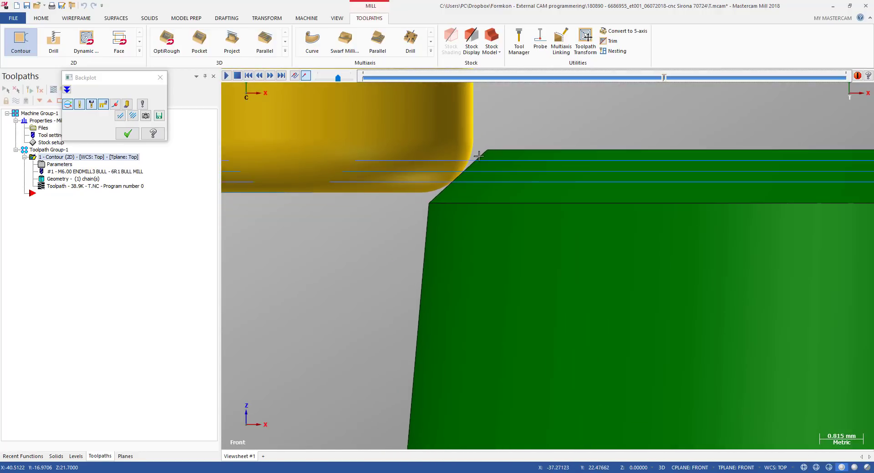
scroll(479, 156, up, 2)
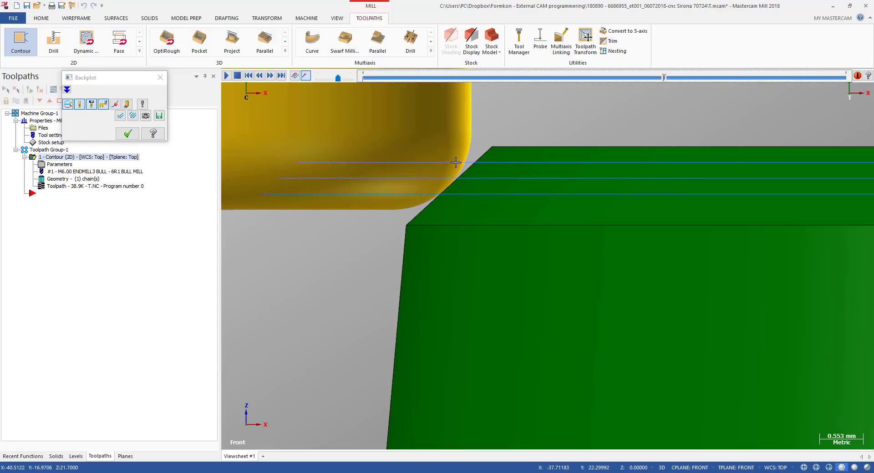
scroll(456, 162, down, 2)
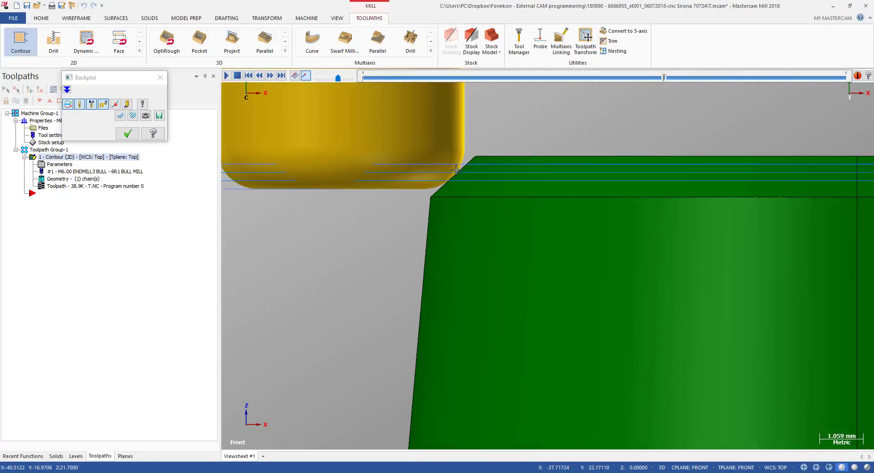
middle_drag(457, 166, 475, 210)
middle_drag(472, 252, 452, 214)
Run the backplot to its end and examine the final passes against the wall's top edge
key(alt+2)
scroll(453, 182, up, 2)
scroll(454, 168, up, 1)
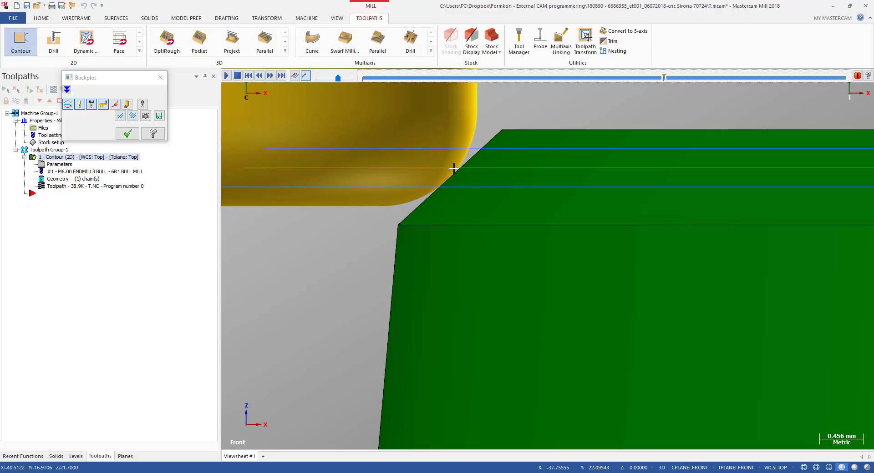
middle_drag(458, 183, 465, 198)
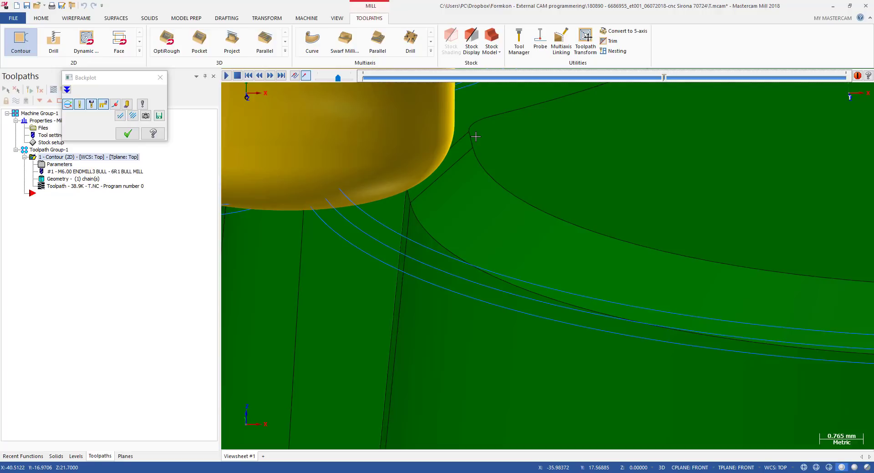
key(alt+2)
scroll(453, 175, up, 4)
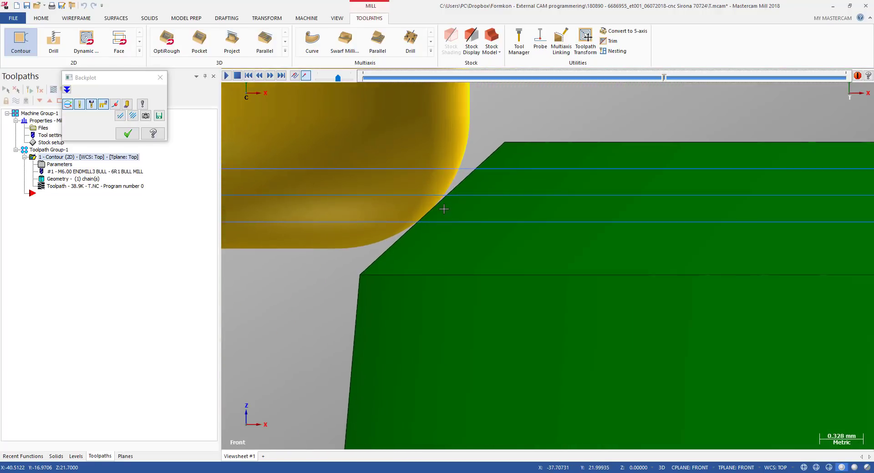
scroll(434, 201, down, 4)
scroll(504, 168, up, 3)
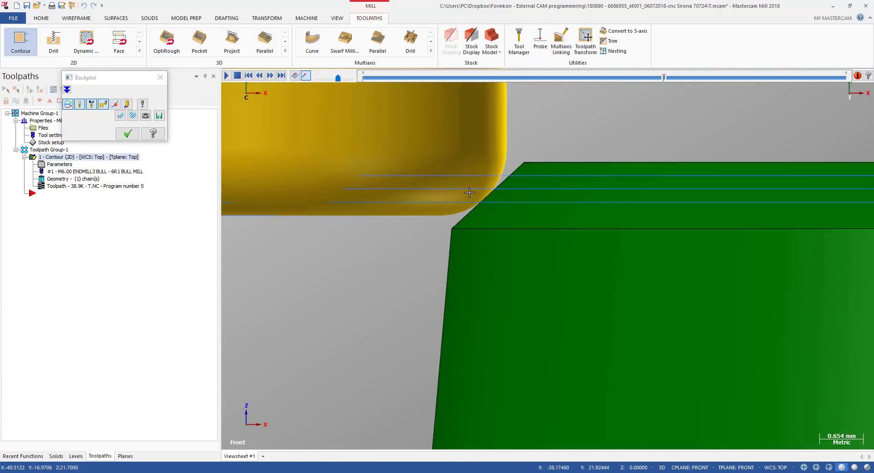
scroll(478, 202, up, 3)
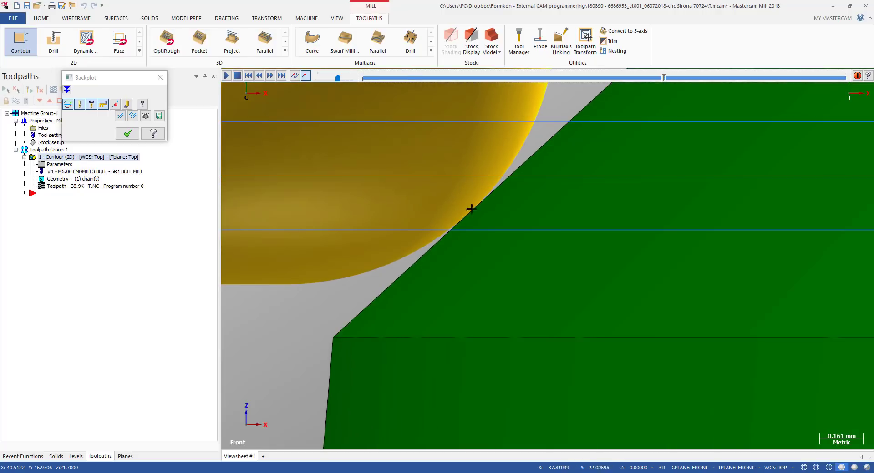
scroll(516, 184, down, 8)
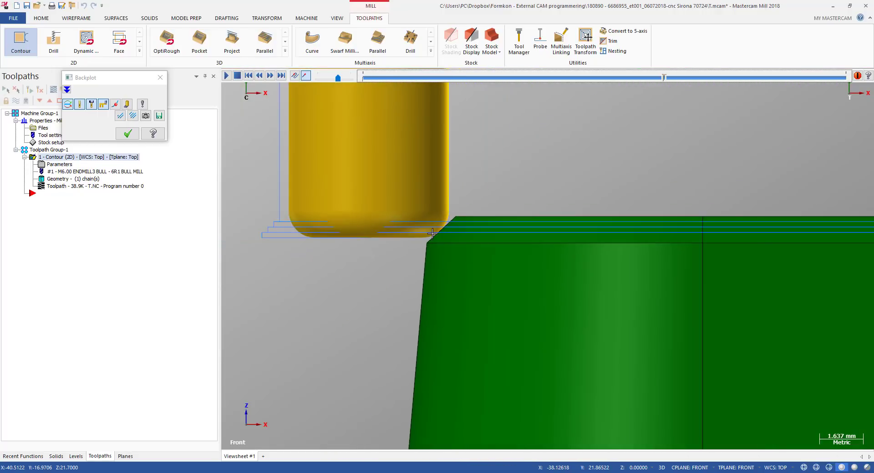
drag(667, 84, 851, 87)
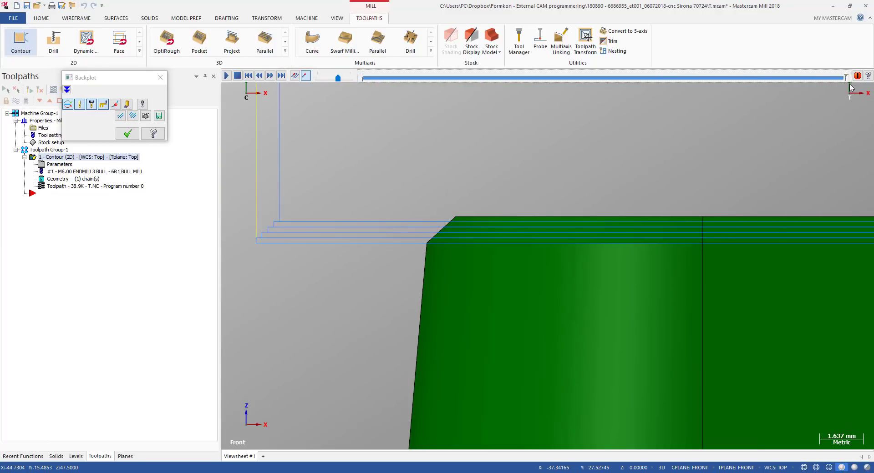
middle_drag(437, 247, 443, 254)
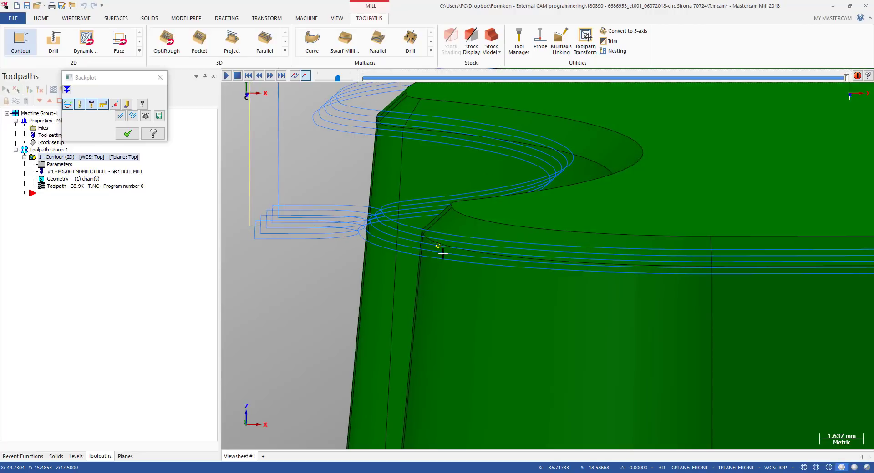
scroll(361, 233, up, 1)
click(357, 228)
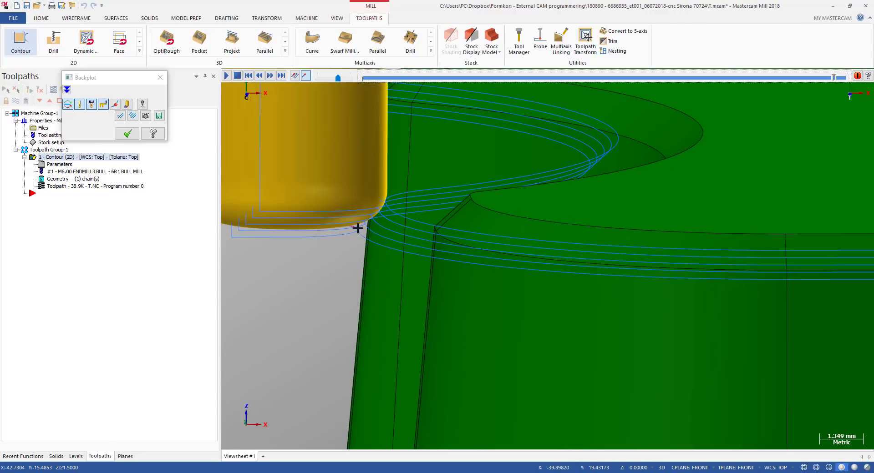
Zoom in closely on the tool's corner radius against the tapered wall's top edge from the front view, then close Backplot
click(362, 227)
key(alt+p)
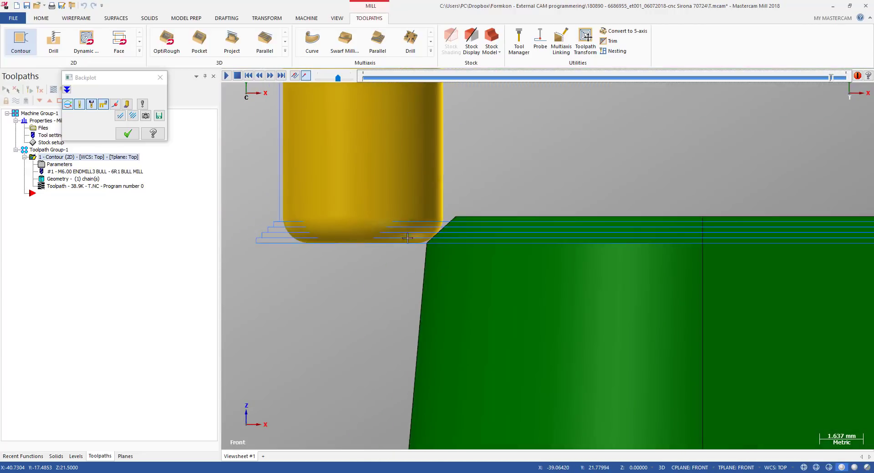
scroll(434, 238, up, 4)
scroll(435, 238, up, 7)
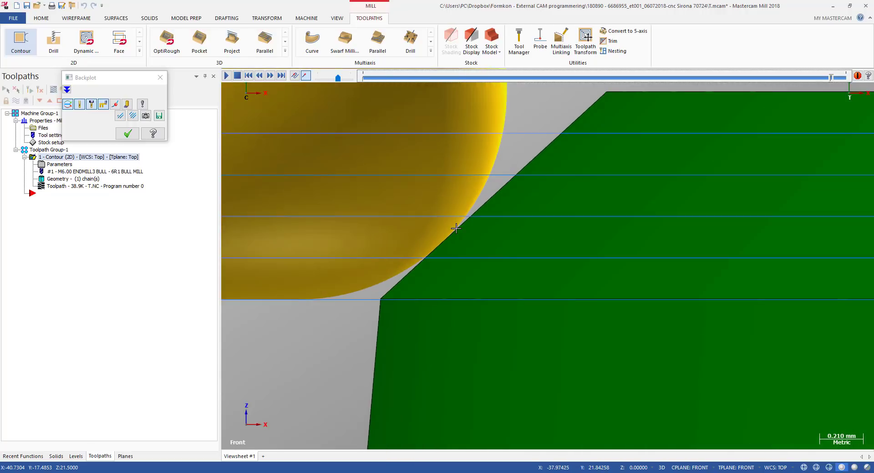
scroll(456, 228, down, 3)
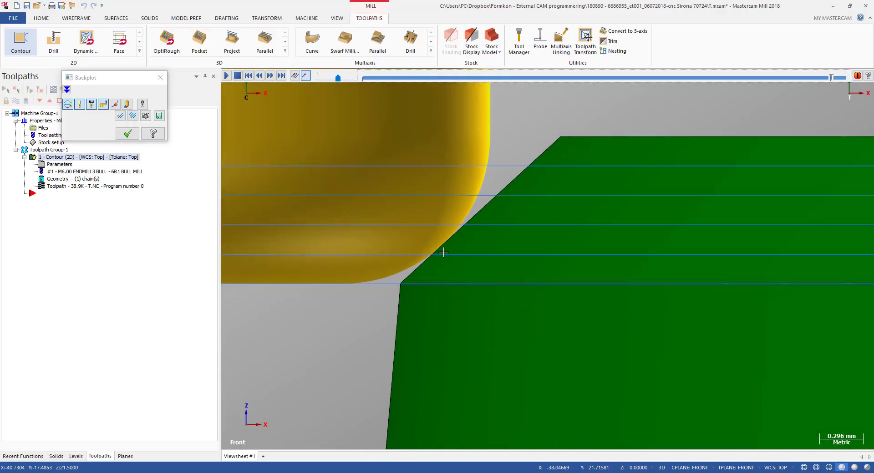
middle_drag(432, 233, 436, 236)
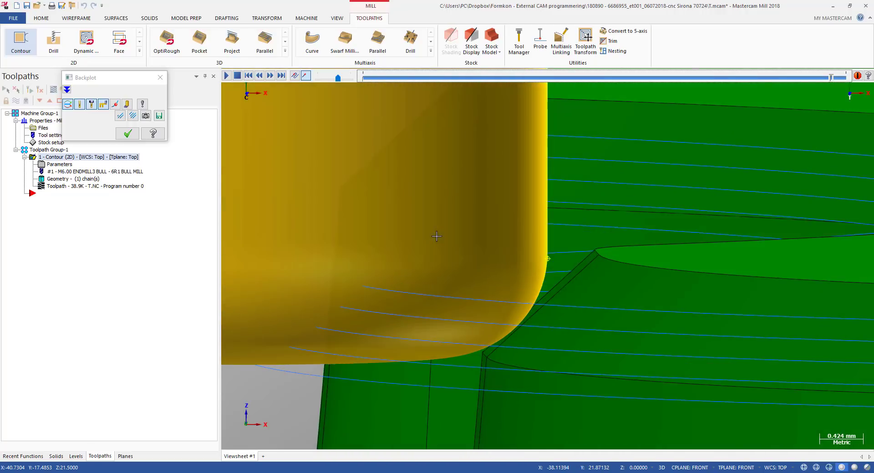
key(alt+2)
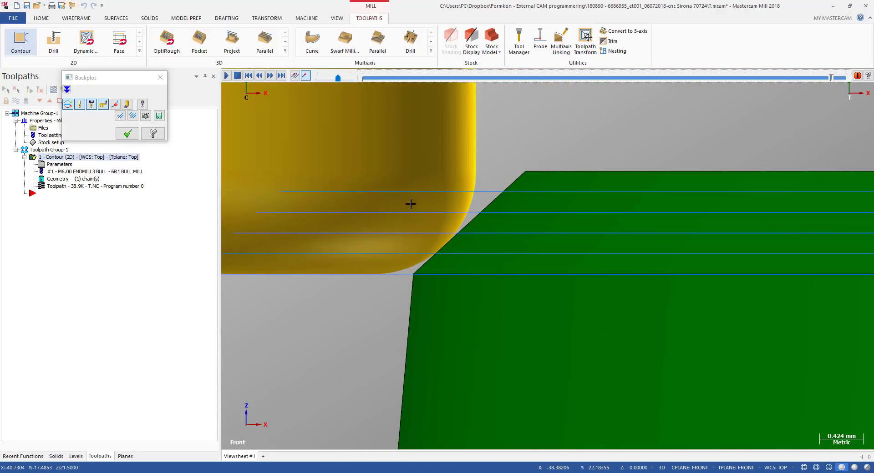
scroll(449, 255, up, 2)
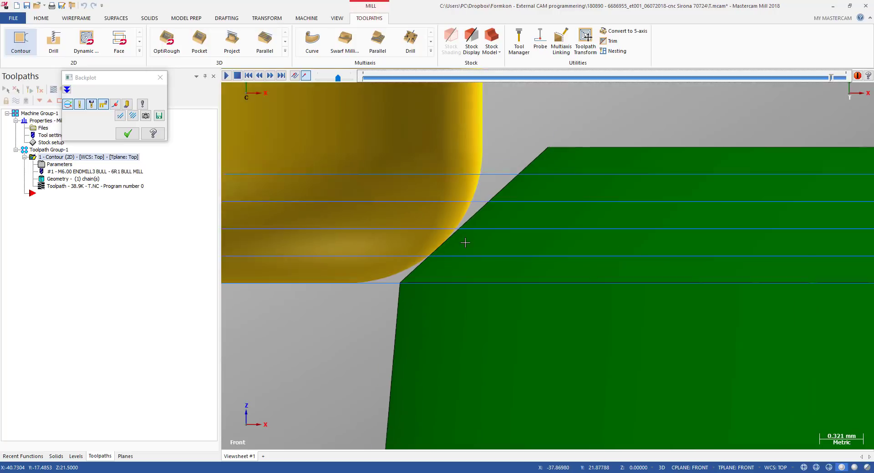
scroll(464, 243, down, 5)
scroll(447, 227, up, 3)
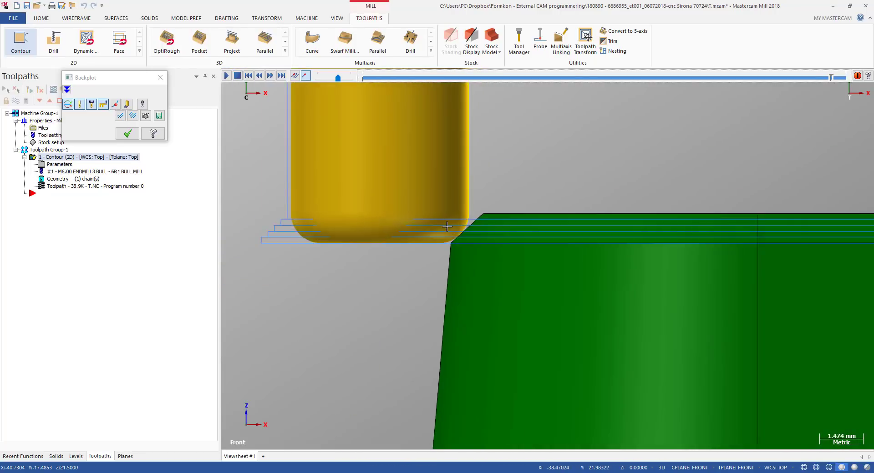
scroll(447, 226, up, 5)
scroll(476, 244, up, 7)
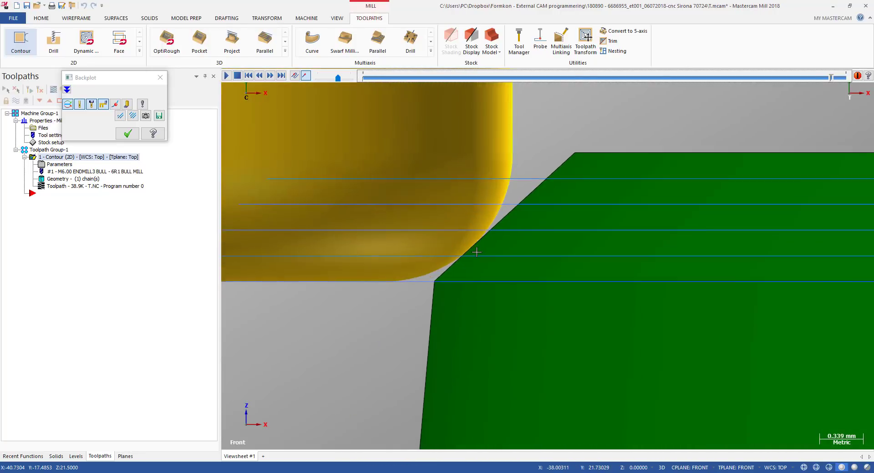
scroll(470, 247, down, 4)
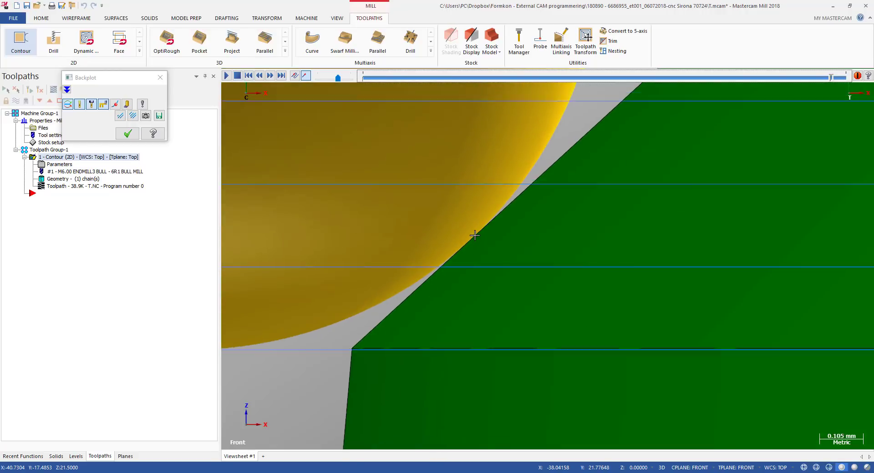
scroll(474, 235, down, 12)
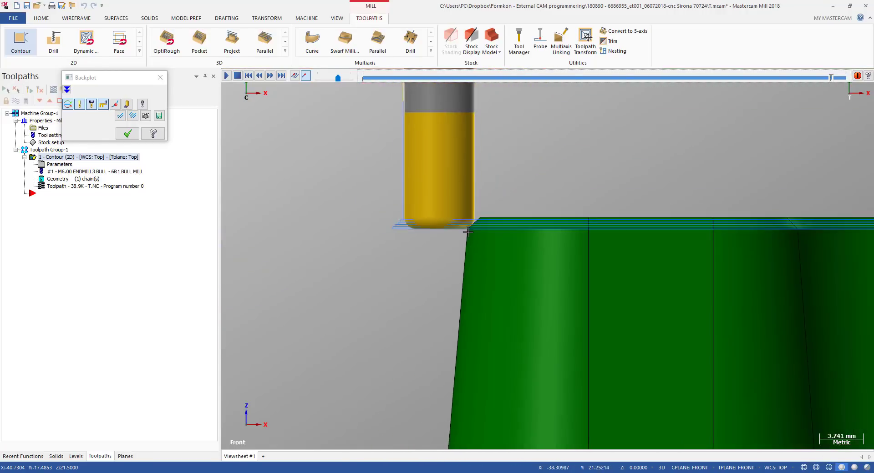
scroll(471, 232, up, 1)
mouse_move(471, 231)
middle_down()
mouse_move(484, 242)
mouse_move(488, 231)
middle_up()
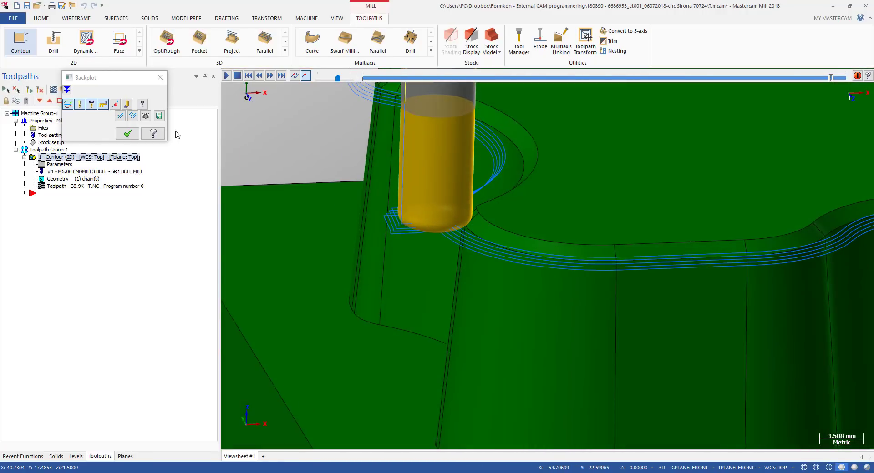
click(127, 134)
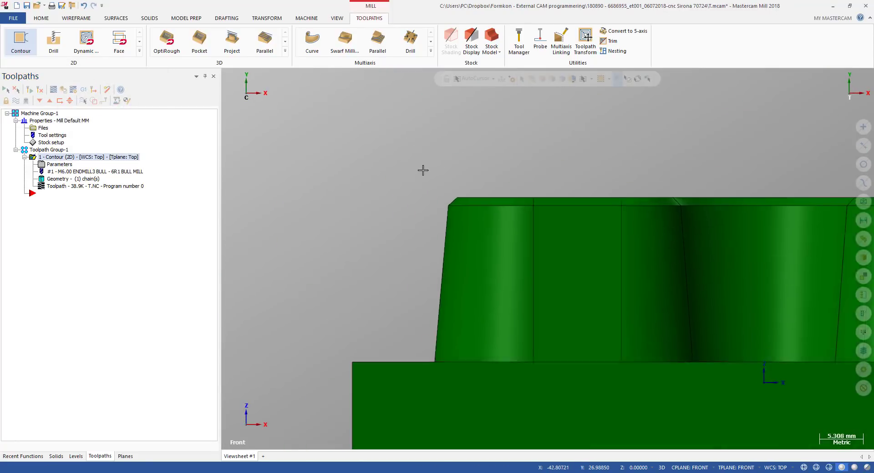
Paste a duplicate of the contour toolpath as a second operation
scroll(424, 170, down, 5)
alt+middle_drag(431, 189, 452, 224)
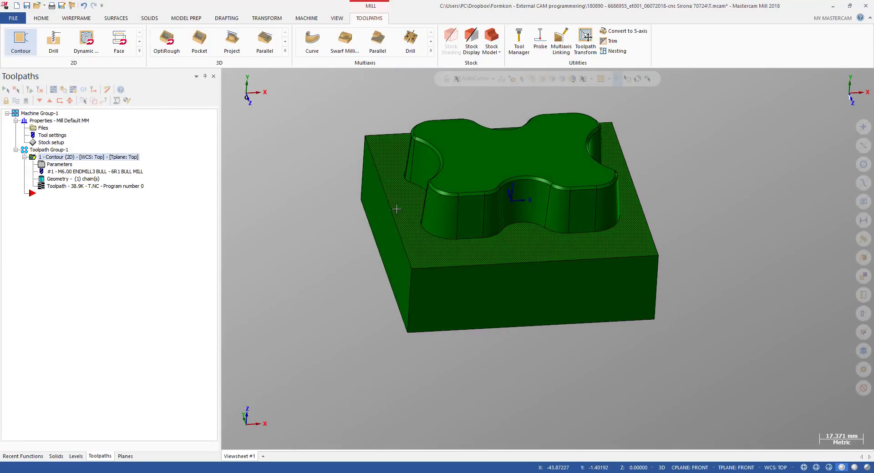
key(alt+2)
key(alt+1)
middle_drag(485, 200, 494, 311)
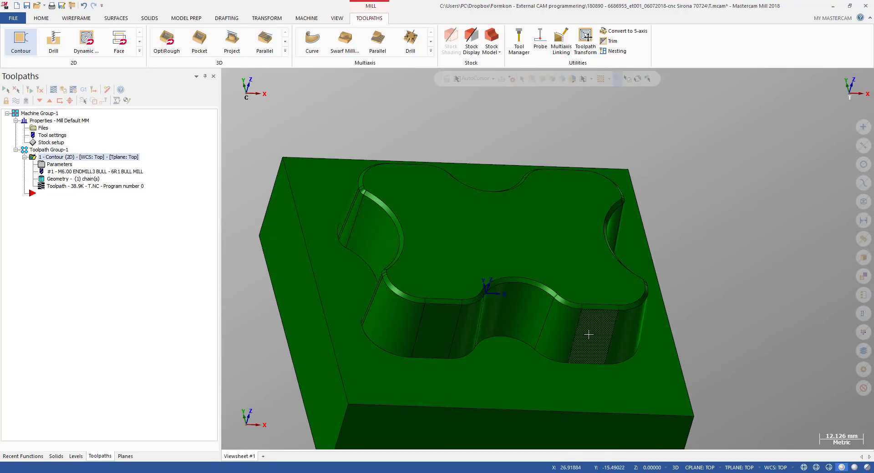
key(ctrl+v)
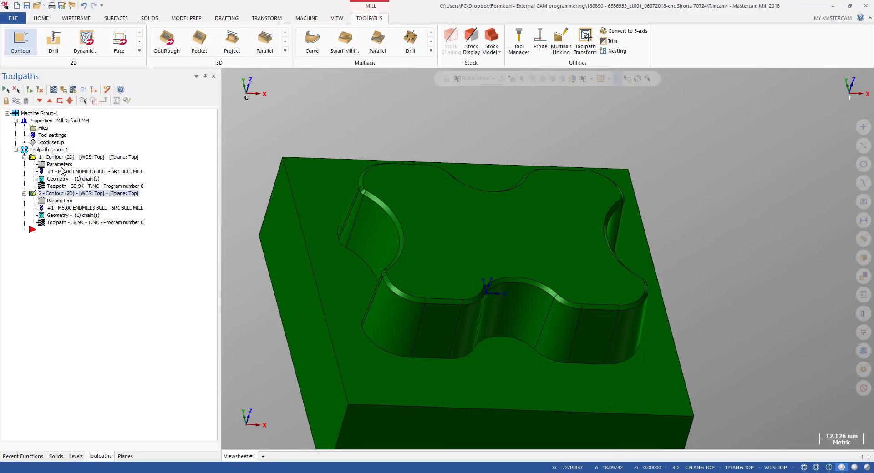
Open the second contour's chain geometry and choose to rechain all chains
click(67, 215)
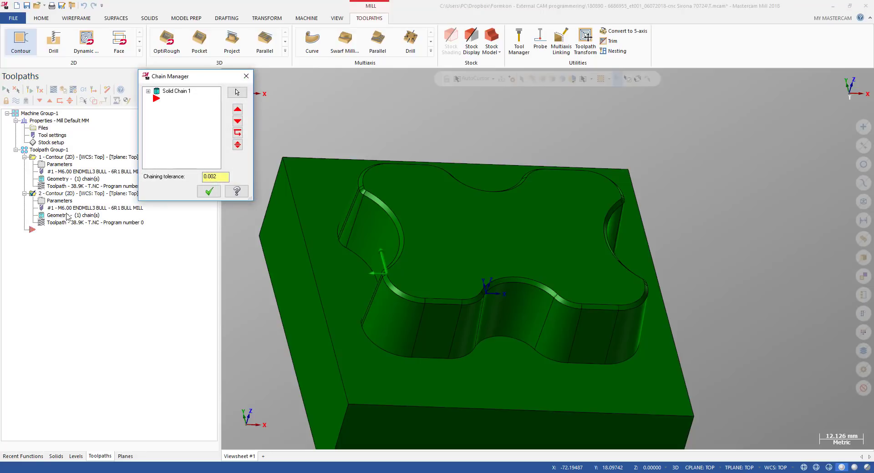
right_click(173, 119)
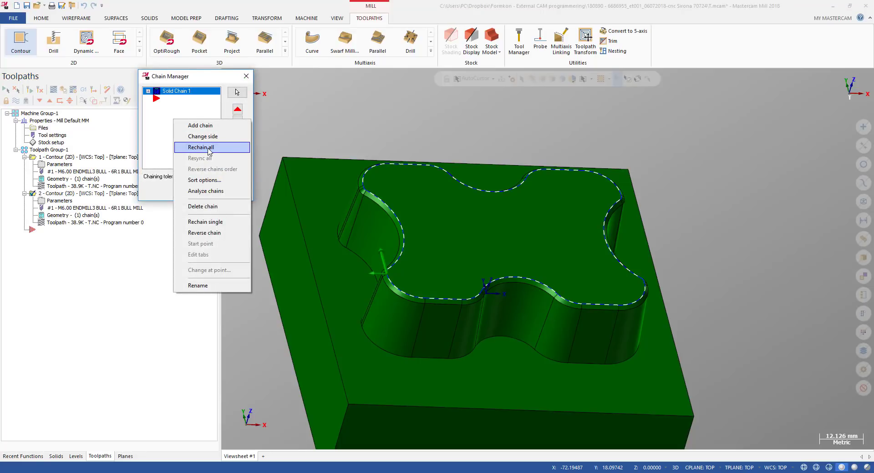
click(209, 148)
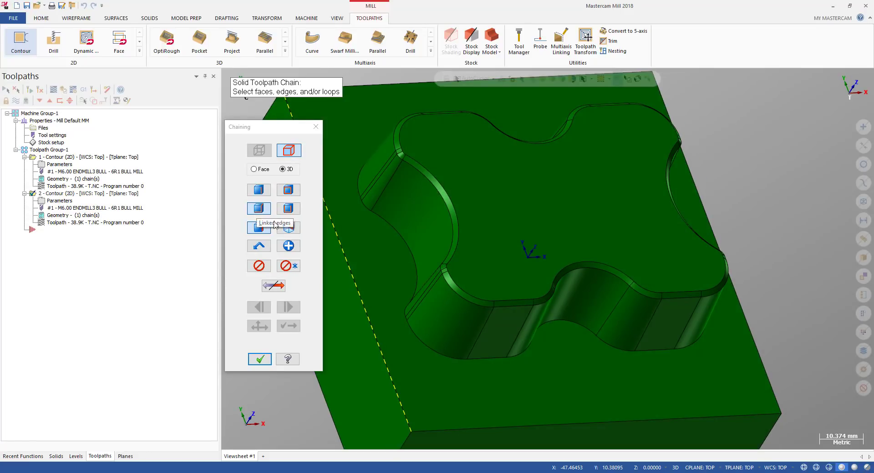
Select the pocket wall's top edge as a solid chain and extend it around the whole pocket outline
scroll(456, 264, up, 2)
scroll(457, 264, up, 3)
scroll(460, 258, up, 4)
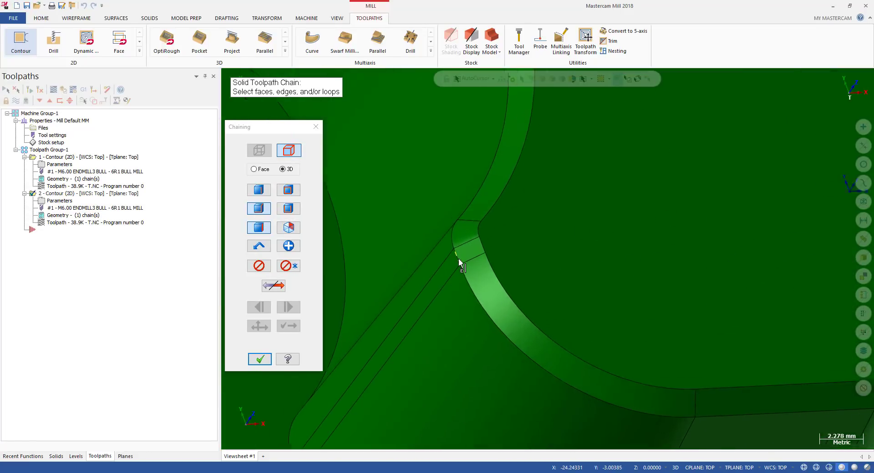
scroll(472, 264, down, 7)
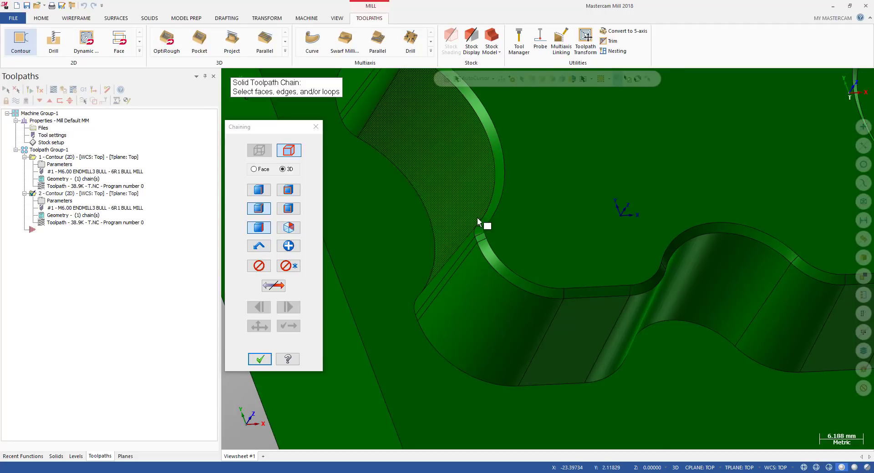
scroll(463, 245, up, 2)
scroll(463, 245, up, 3)
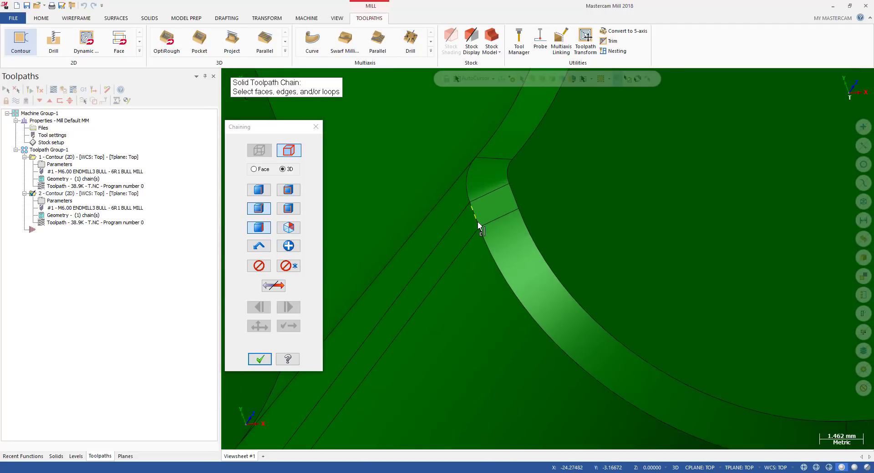
click(477, 222)
scroll(444, 257, down, 3)
scroll(438, 257, down, 4)
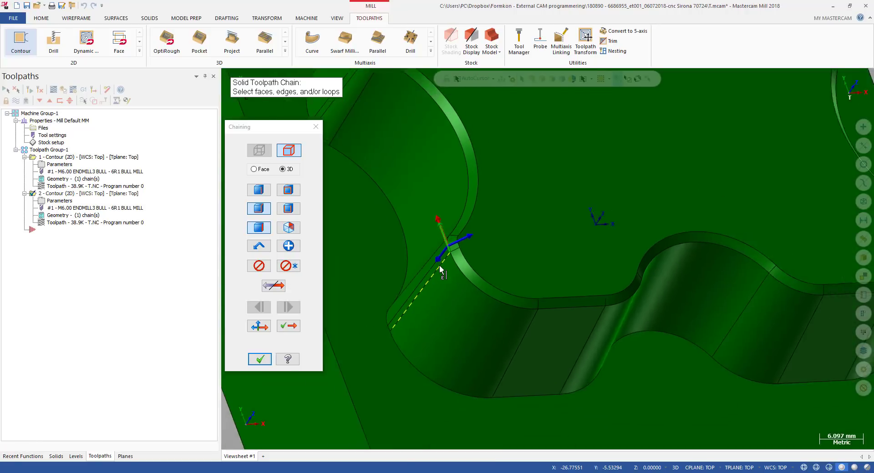
click(288, 326)
click(288, 326)
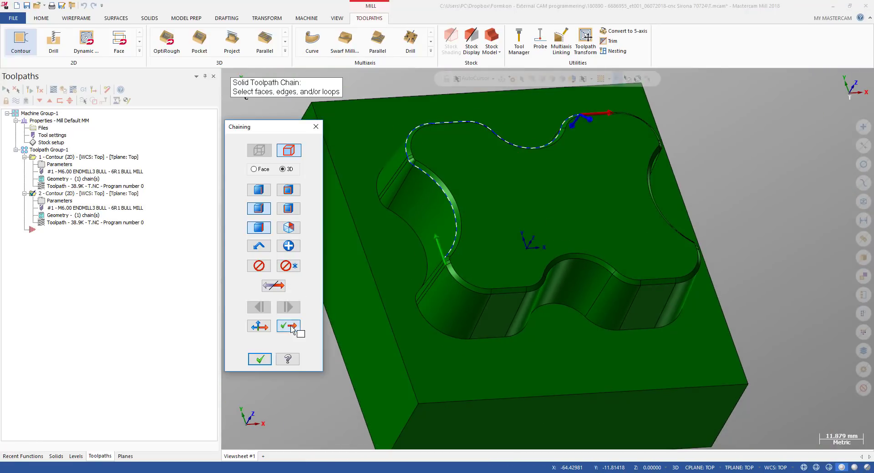
click(288, 326)
click(288, 326)
click(288, 325)
click(290, 327)
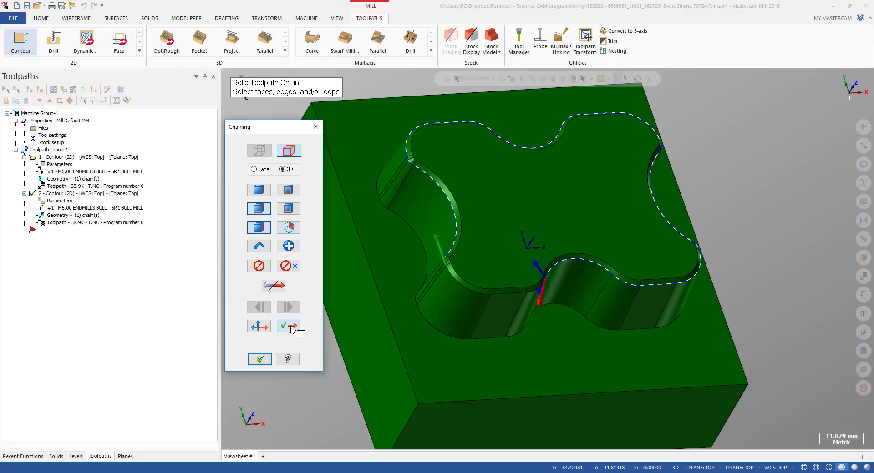
click(290, 328)
click(290, 328)
click(289, 328)
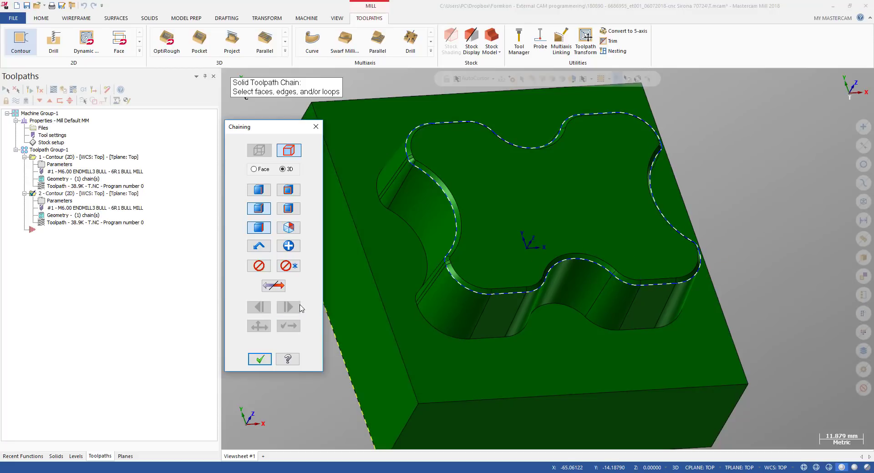
Adjust the chain's end point around the pocket outline and accept the chaining
click(262, 268)
scroll(417, 256, up, 5)
click(293, 328)
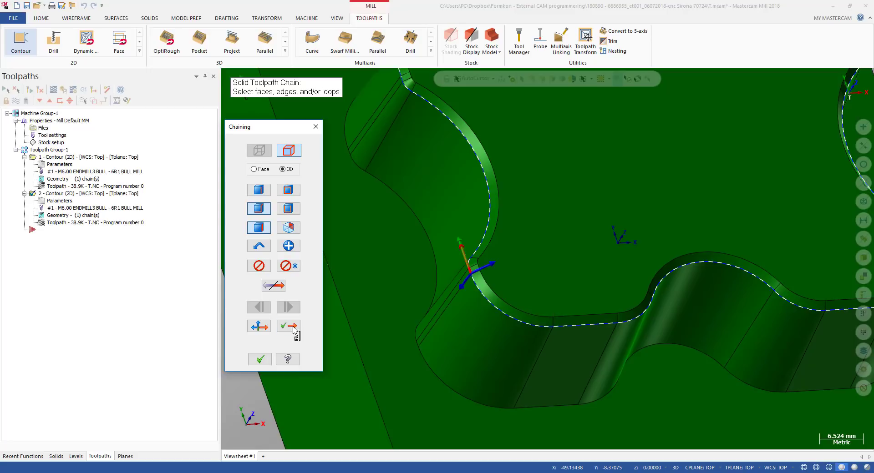
click(291, 327)
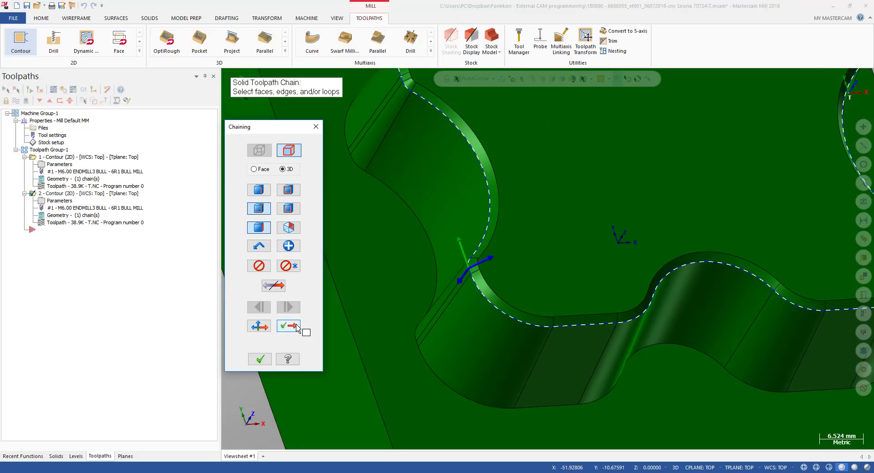
scroll(518, 246, down, 5)
scroll(487, 246, up, 15)
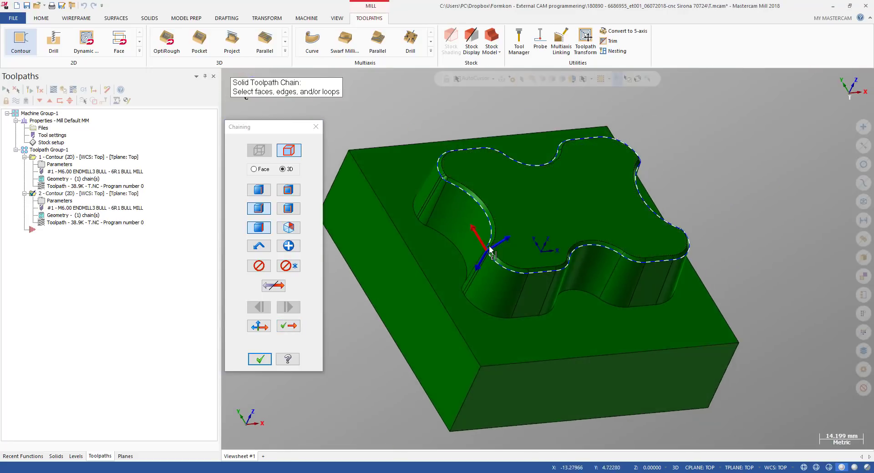
scroll(489, 248, down, 11)
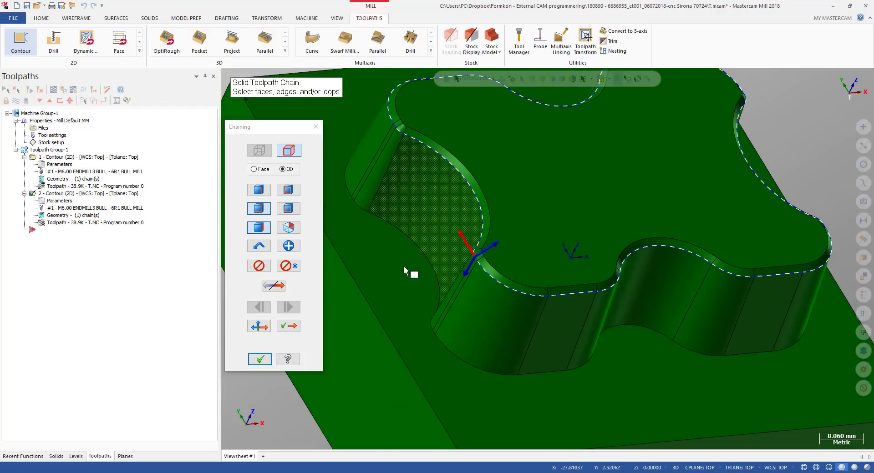
click(259, 359)
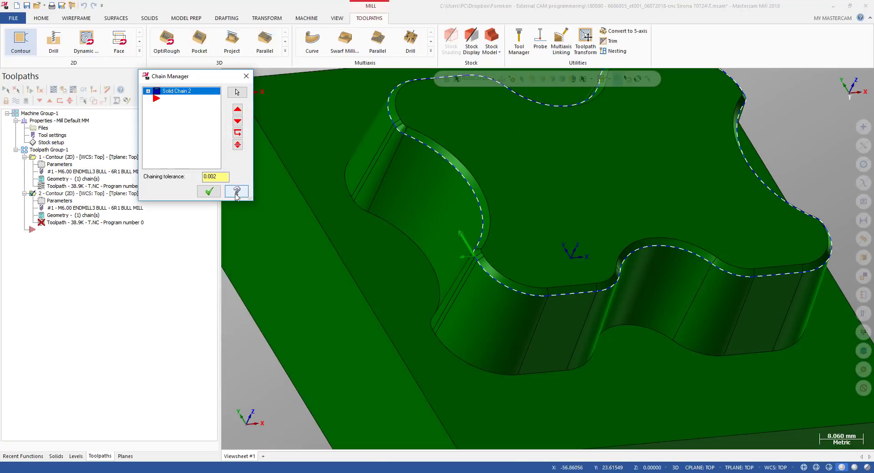
Confirm the new solid chain in Chain Manager
scroll(494, 260, down, 3)
middle_drag(495, 259, 478, 258)
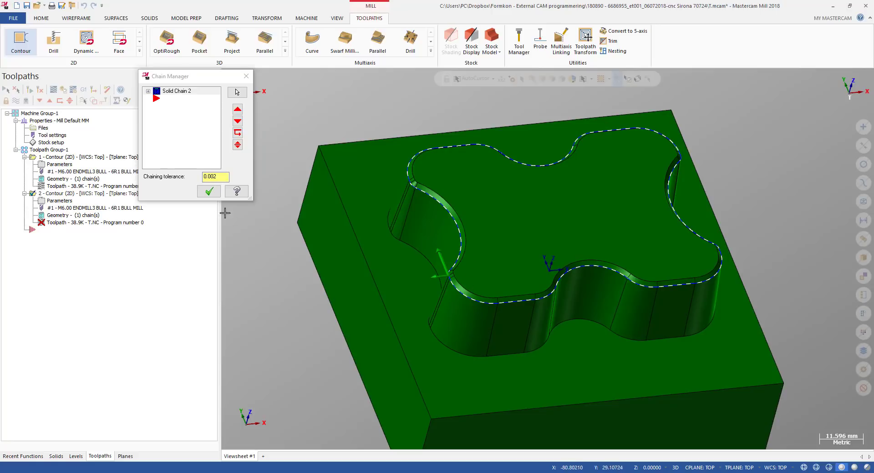
click(208, 192)
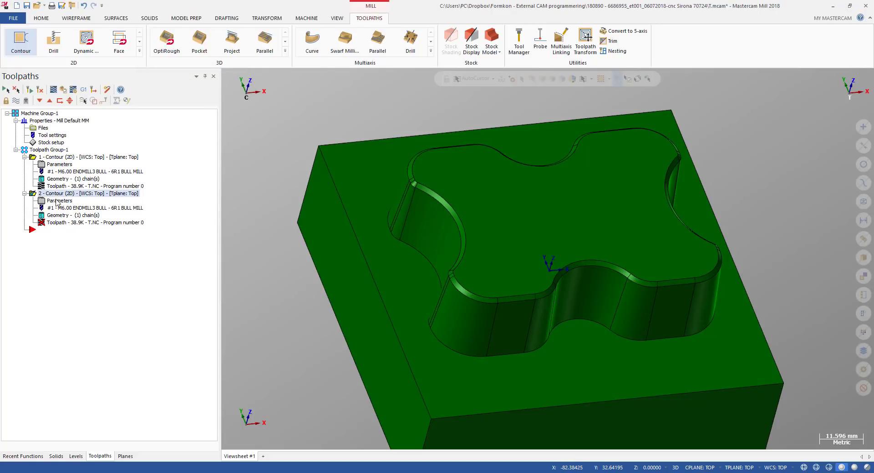
Dynamically analyze a tapered pocket wall face to check its draft angle
click(41, 19)
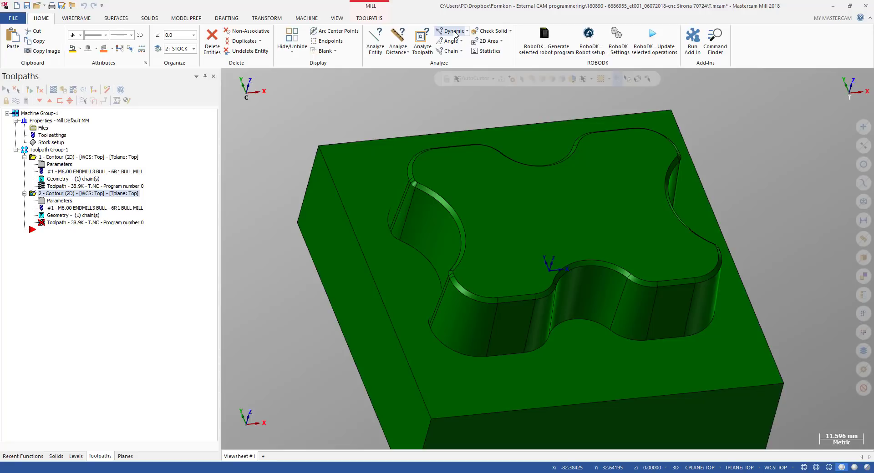
click(455, 31)
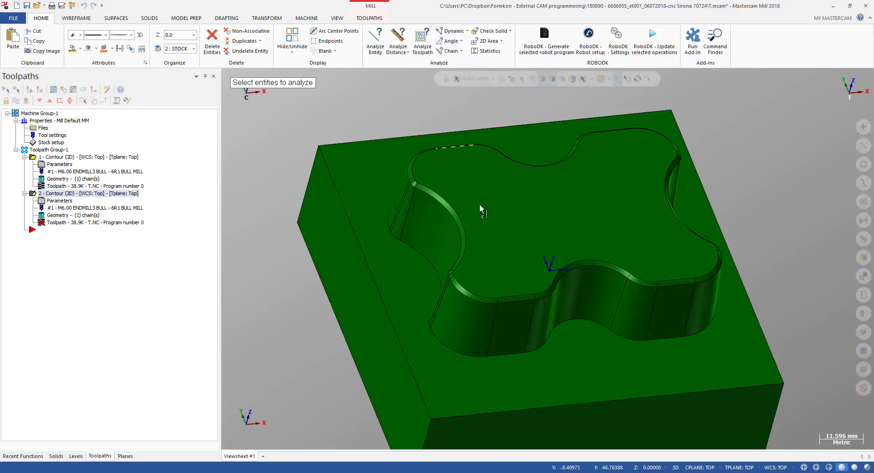
scroll(482, 269, up, 2)
click(444, 333)
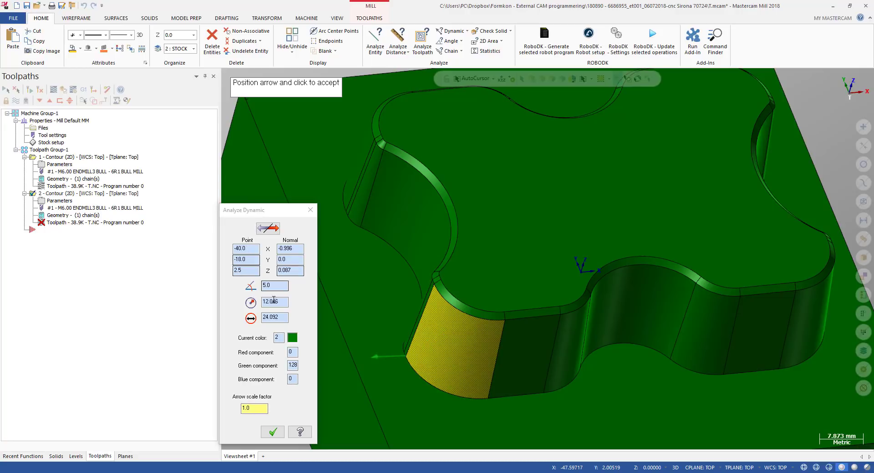
click(266, 285)
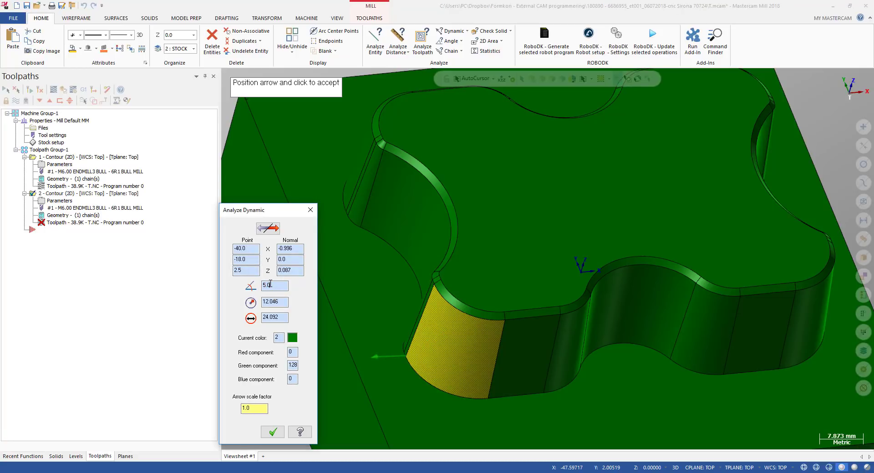
key(Escape)
key(Escape)
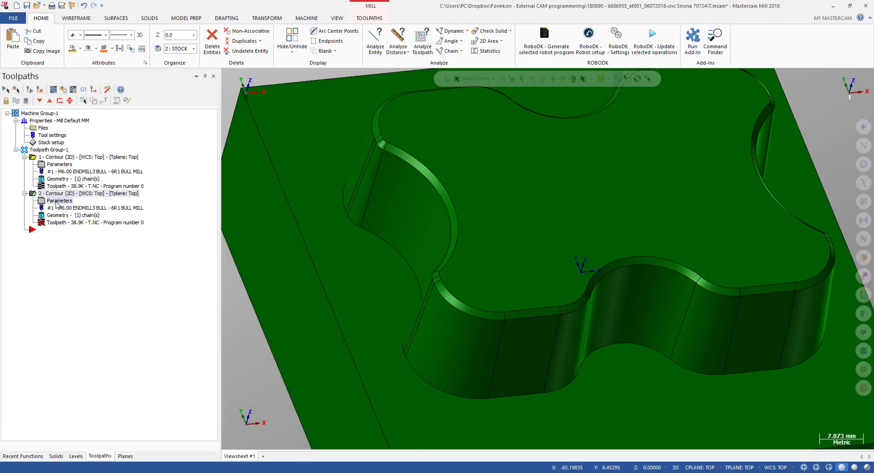
Review the second contour's depth-cut settings, including the tapered walls taper angle of 5
click(57, 202)
click(175, 180)
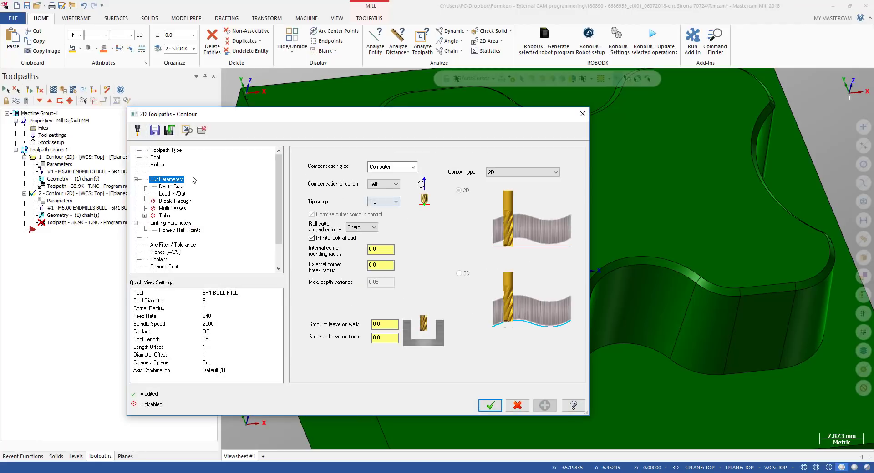
click(171, 186)
double_click(514, 291)
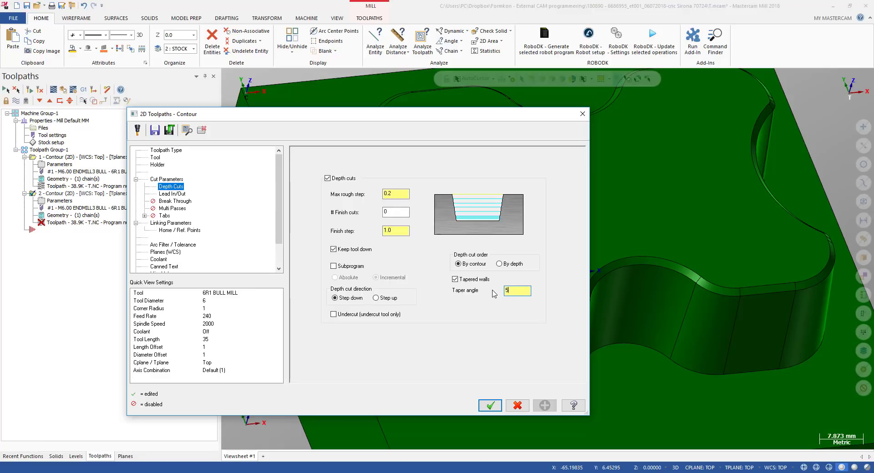
click(489, 406)
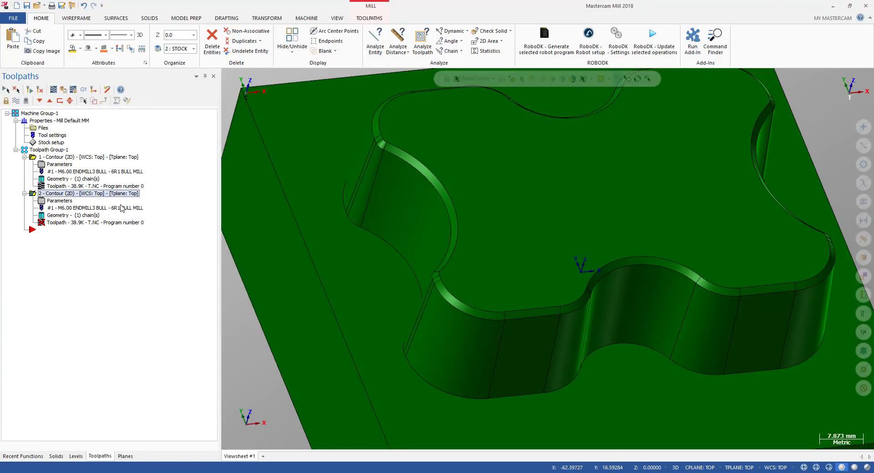
In the second contour's linking parameters, set the top of stock by picking a point on the pocket wall's top edge
click(59, 201)
click(164, 223)
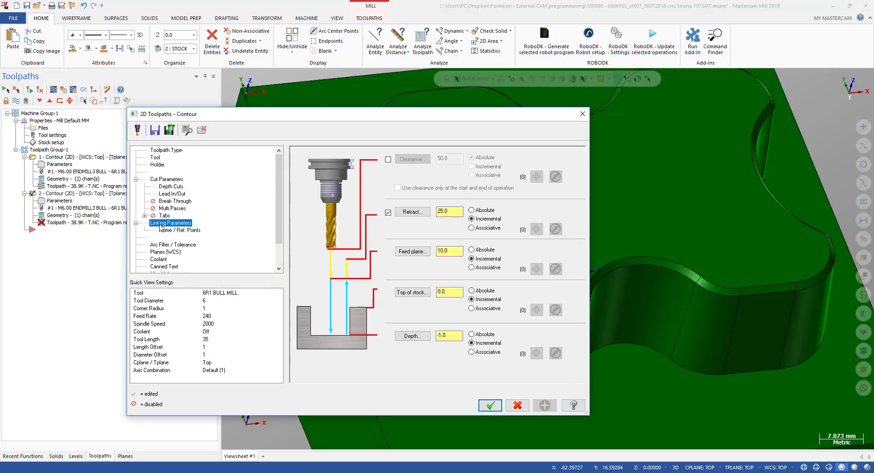
click(412, 292)
scroll(410, 262, up, 4)
middle_drag(450, 261, 436, 248)
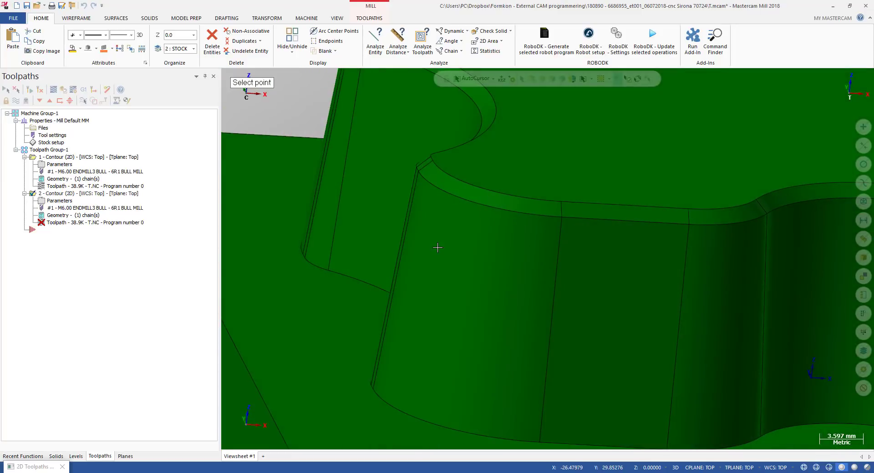
click(417, 172)
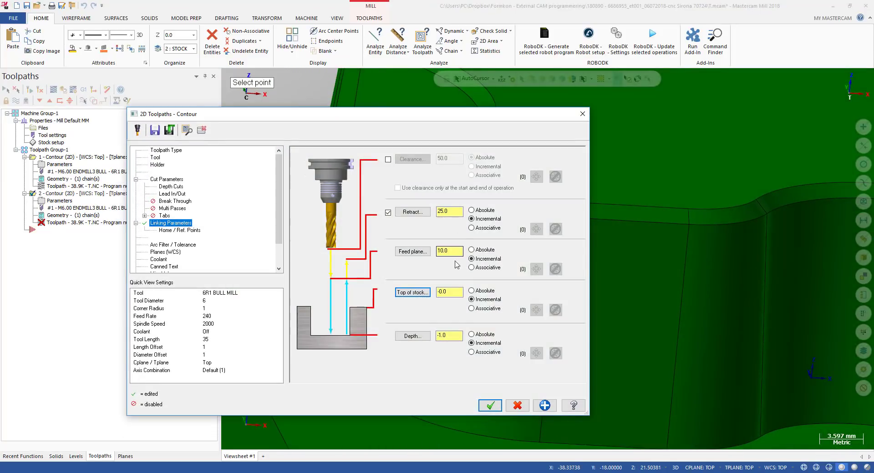
double_click(438, 292)
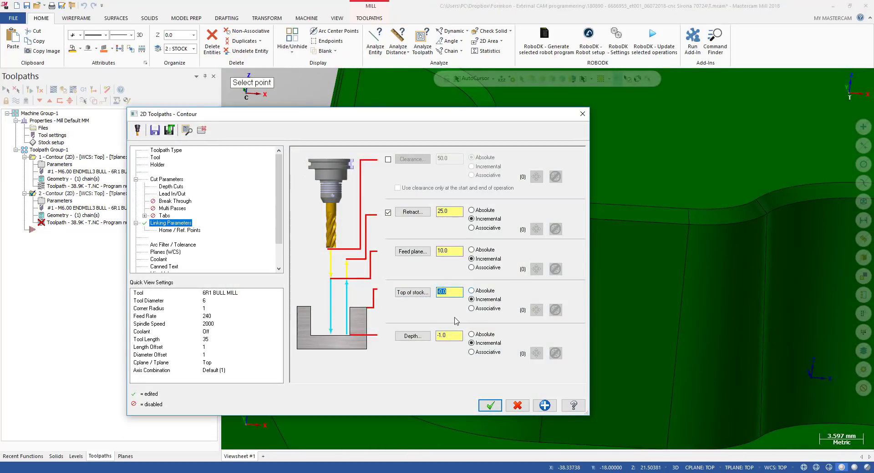
Set the depth as absolute by picking the stock block's corner point, and accept the contour parameters
click(471, 334)
click(412, 336)
scroll(474, 216, down, 3)
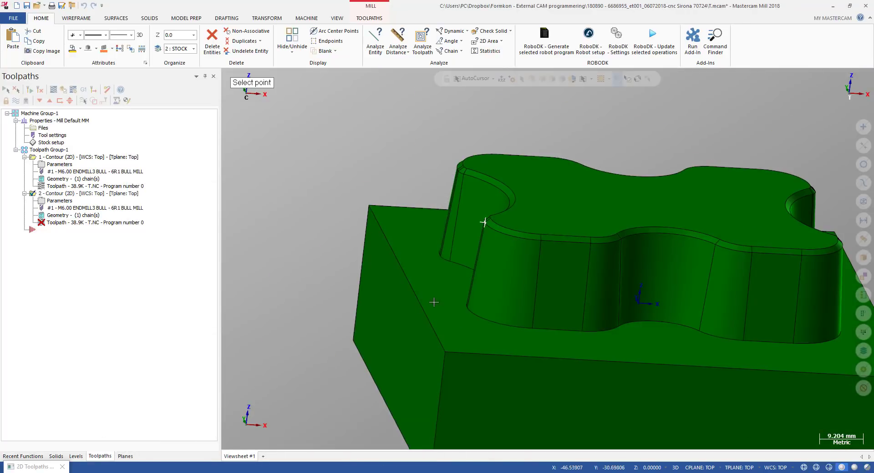
click(445, 350)
double_click(440, 337)
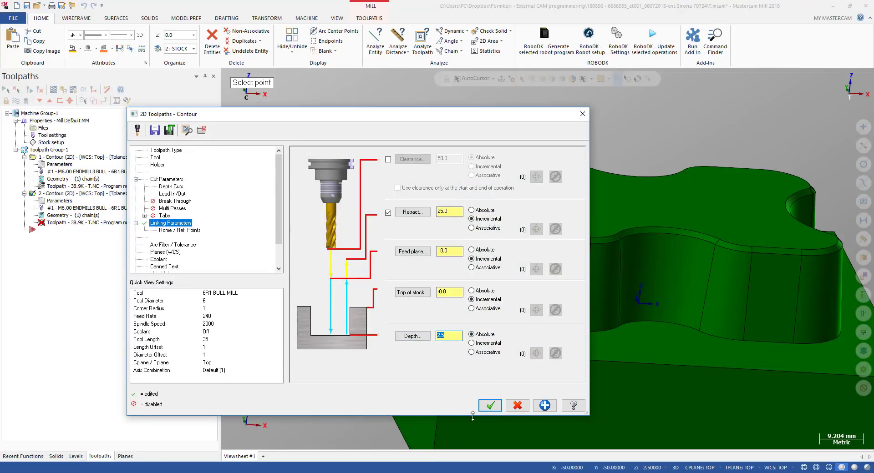
click(489, 405)
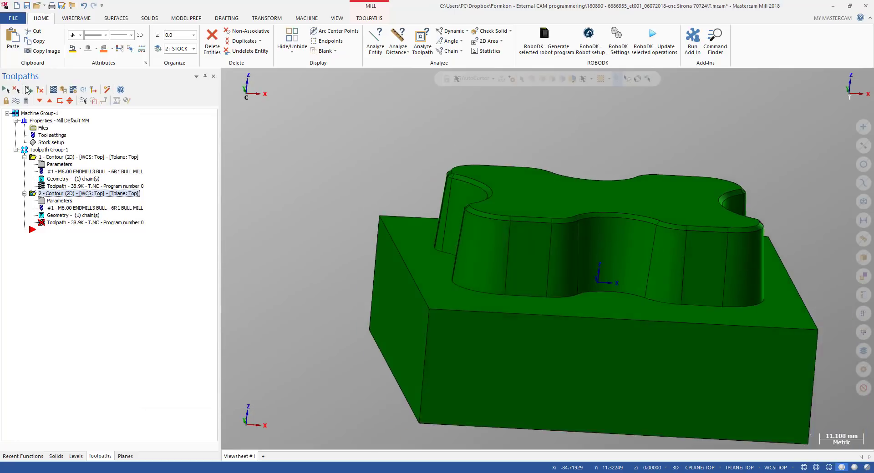
Backplot the second contour in front view and step through the passes along the tapered wall
key(alt+2)
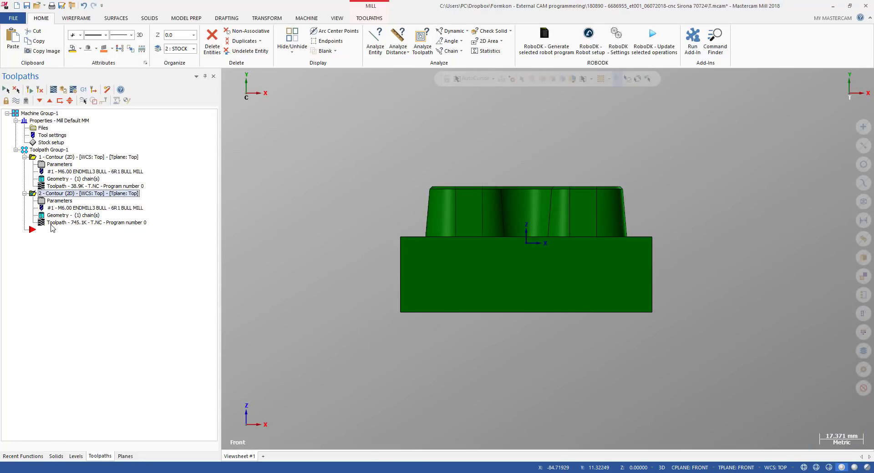
key(alt+t)
scroll(417, 193, up, 5)
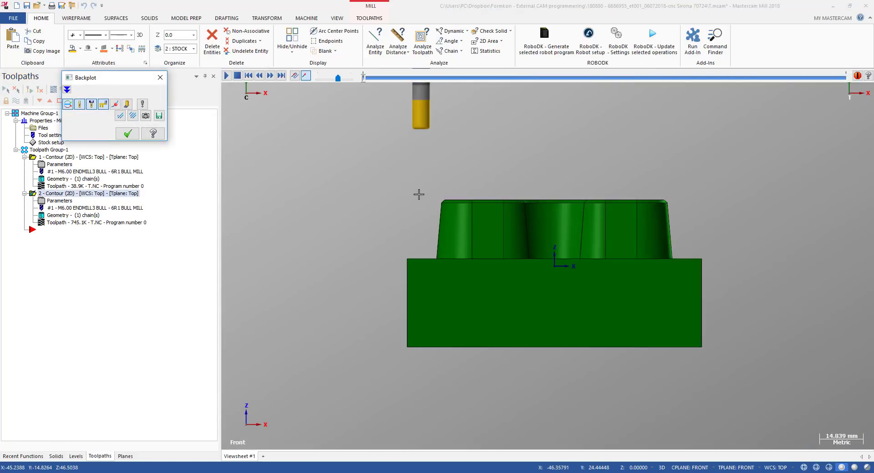
scroll(431, 213, up, 7)
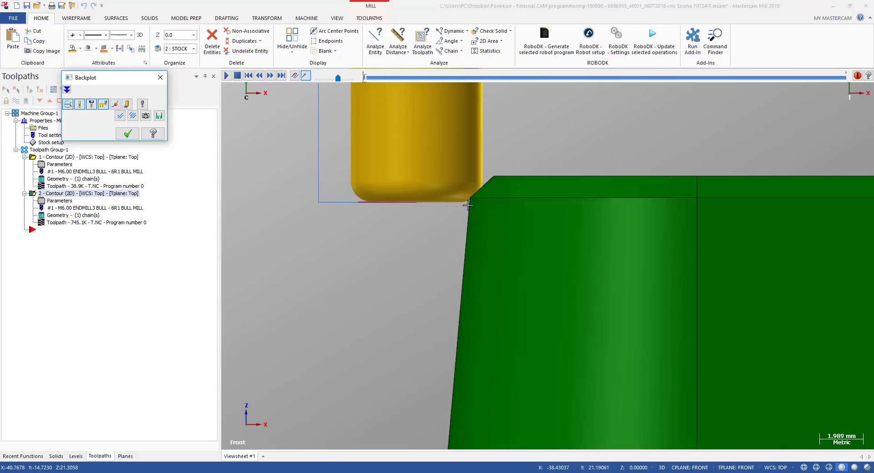
scroll(418, 218, down, 5)
scroll(418, 219, down, 3)
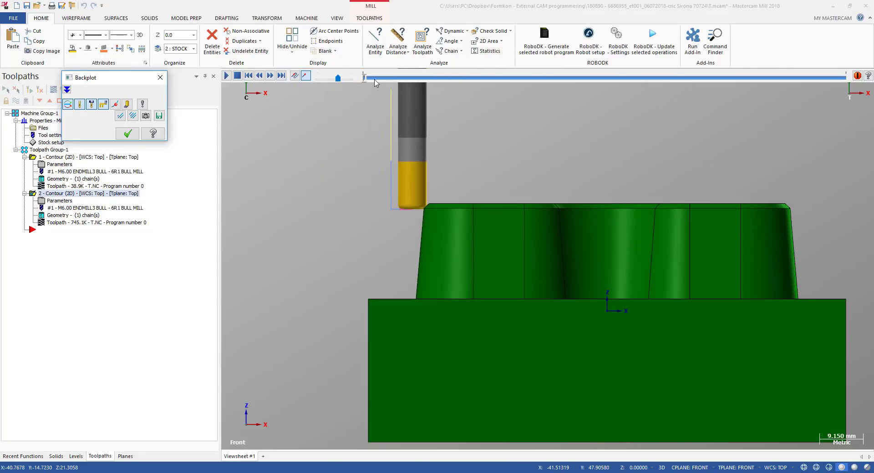
mouse_move(364, 78)
mouse_down()
mouse_move(423, 86)
mouse_move(414, 86)
mouse_up()
scroll(407, 216, up, 2)
middle_drag(408, 216, 468, 283)
scroll(413, 275, up, 5)
key(b)
key(b)
key(alt+2)
Inspect the backplotted passes against the tapered wall in front and isometric views, then close the backplot
scroll(424, 215, up, 6)
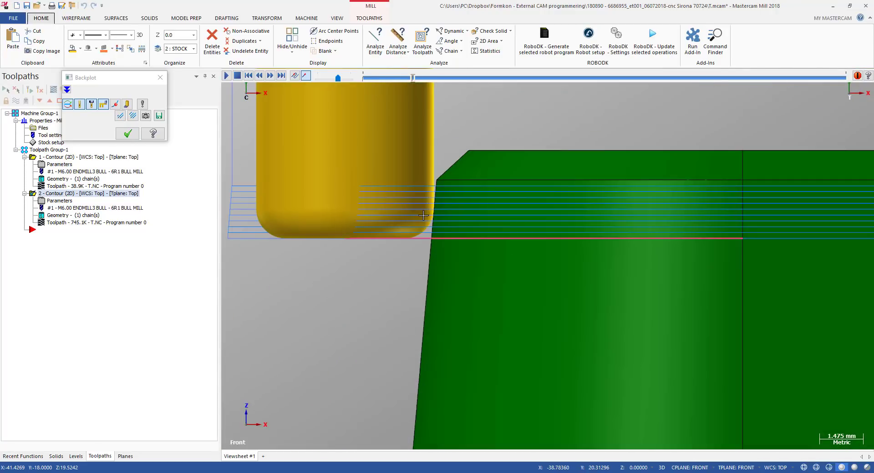
key(alt)
scroll(423, 215, up, 6)
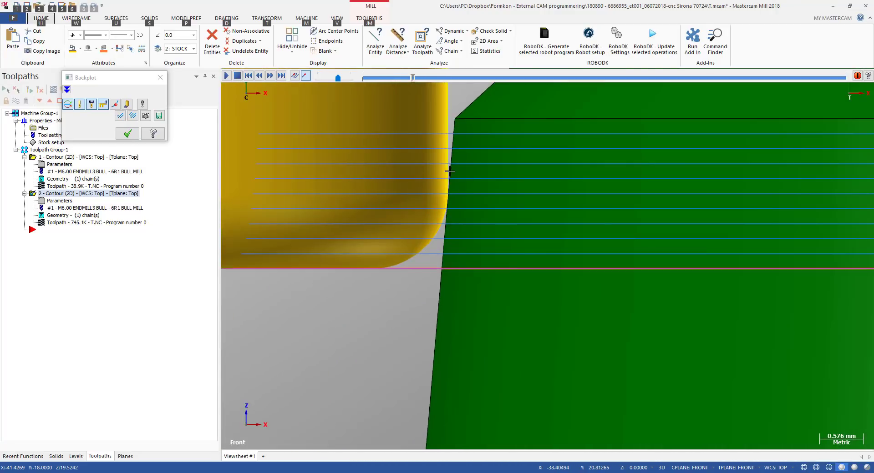
scroll(449, 171, down, 3)
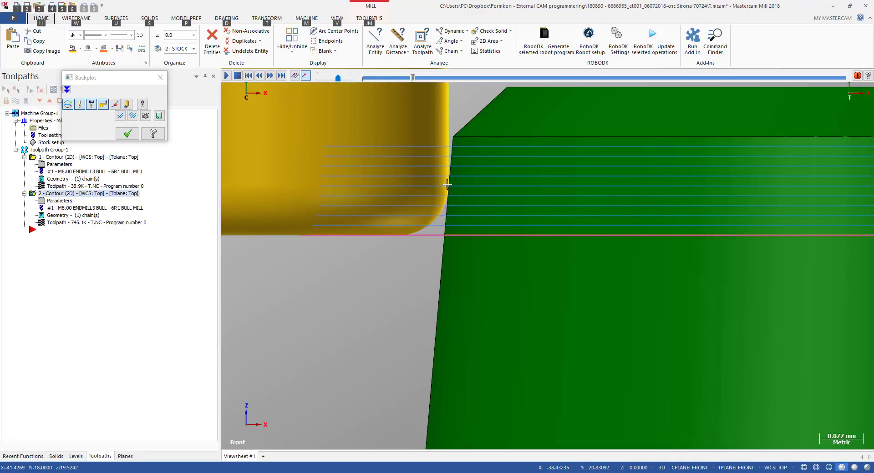
scroll(451, 189, up, 6)
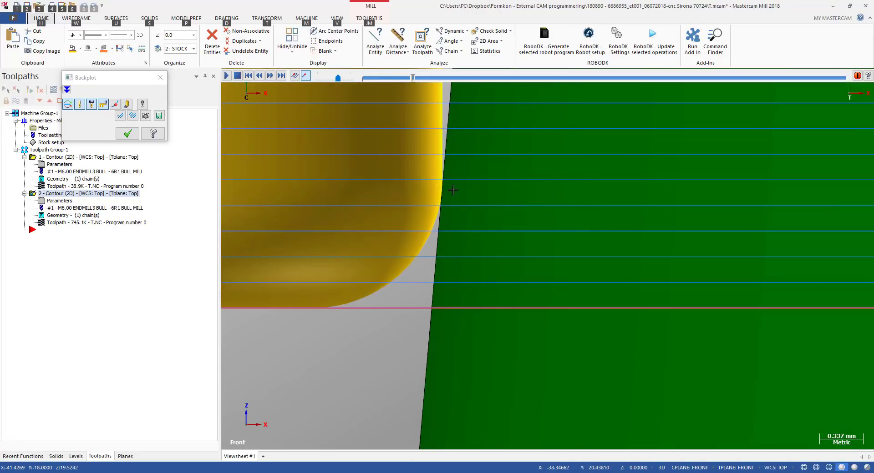
scroll(391, 198, down, 15)
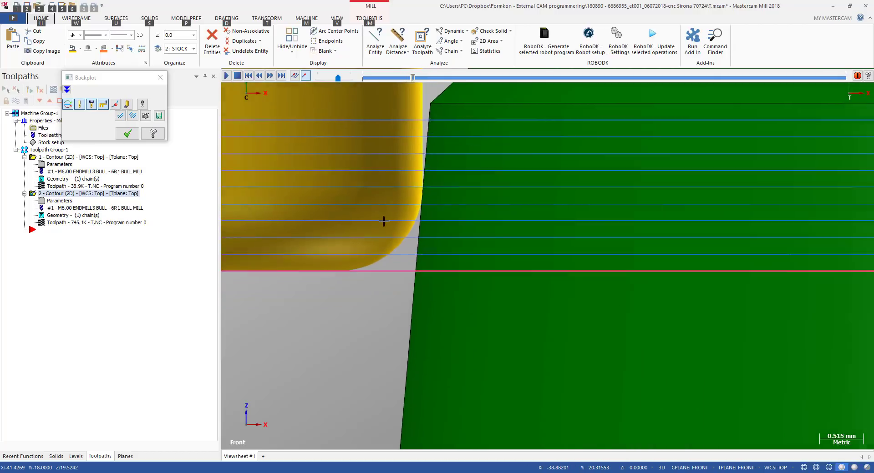
key(alt+7)
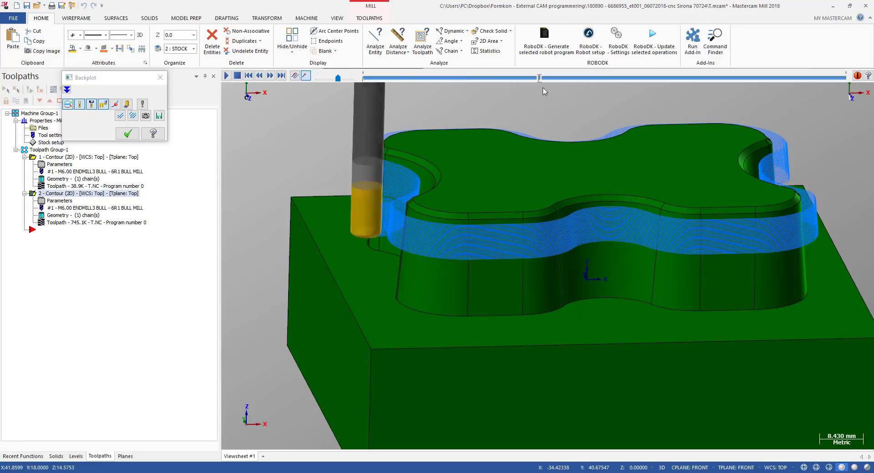
scroll(417, 236, down, 2)
middle_drag(419, 236, 414, 280)
scroll(429, 290, down, 1)
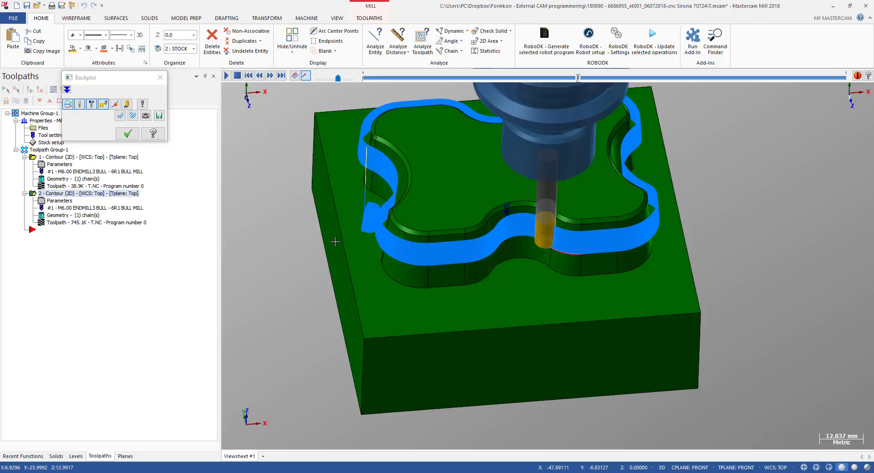
key(alt+2)
scroll(373, 253, up, 6)
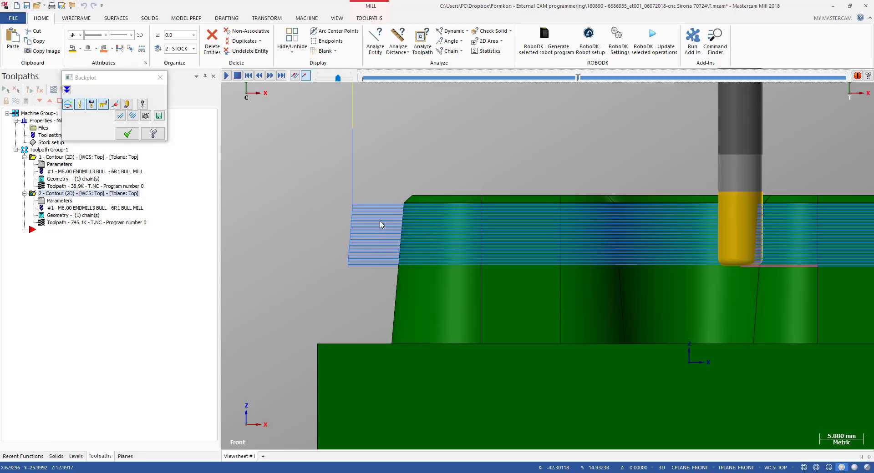
click(128, 134)
Backplot the second contour again, scrub to its end, and inspect the toolpath around the pocket
scroll(326, 190, down, 2)
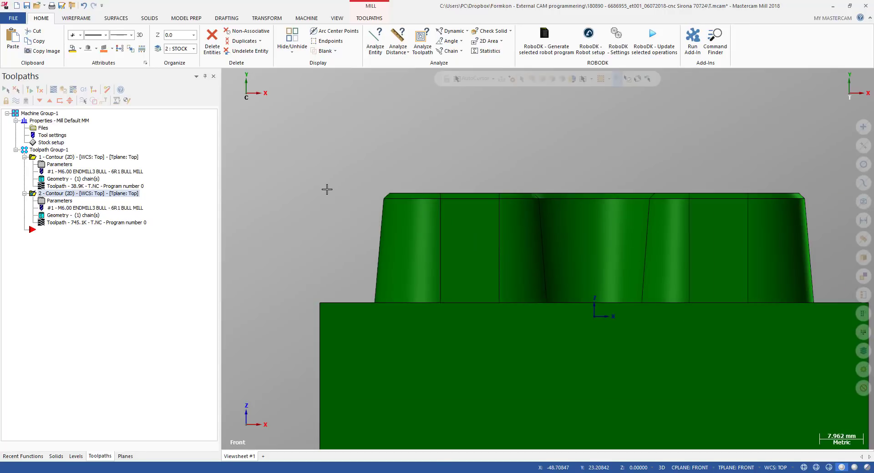
middle_drag(327, 190, 342, 225)
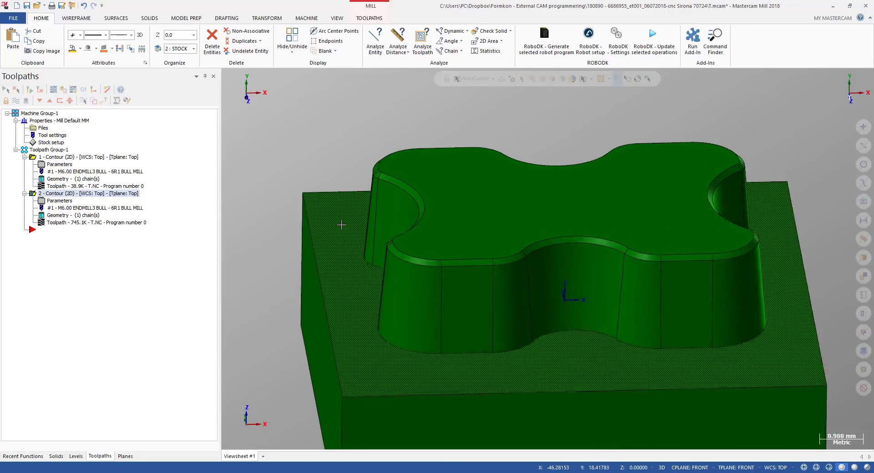
scroll(342, 226, down, 3)
middle_drag(436, 266, 445, 281)
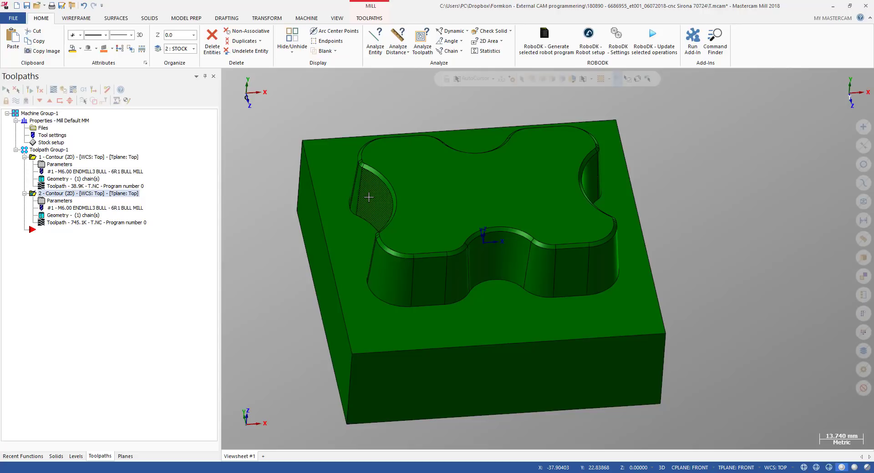
key(alt+2)
key(alt+1)
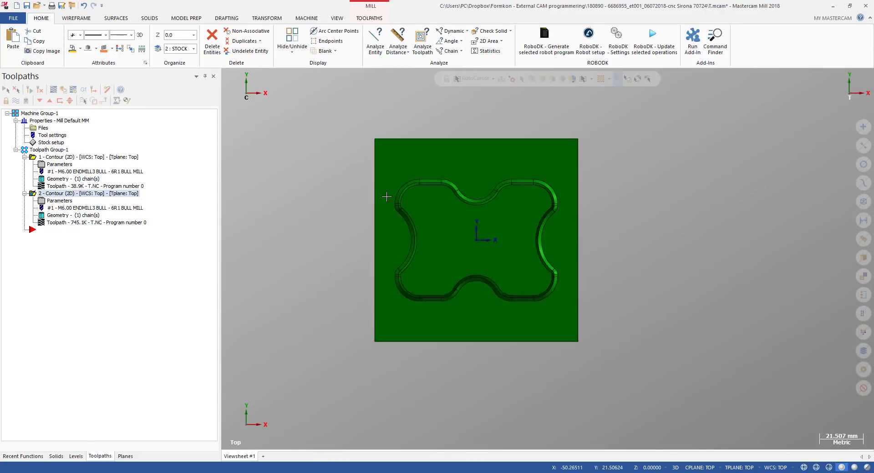
scroll(453, 238, up, 5)
middle_drag(452, 237, 457, 199)
click(69, 224)
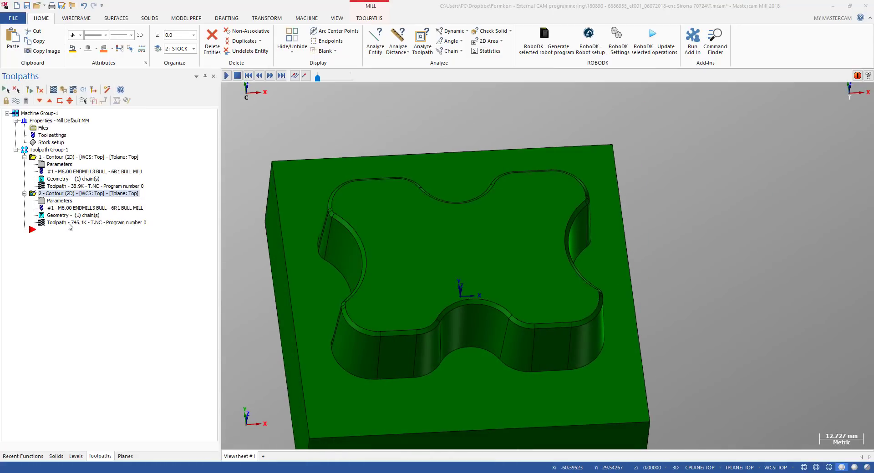
drag(364, 78, 464, 86)
middle_drag(327, 246, 433, 183)
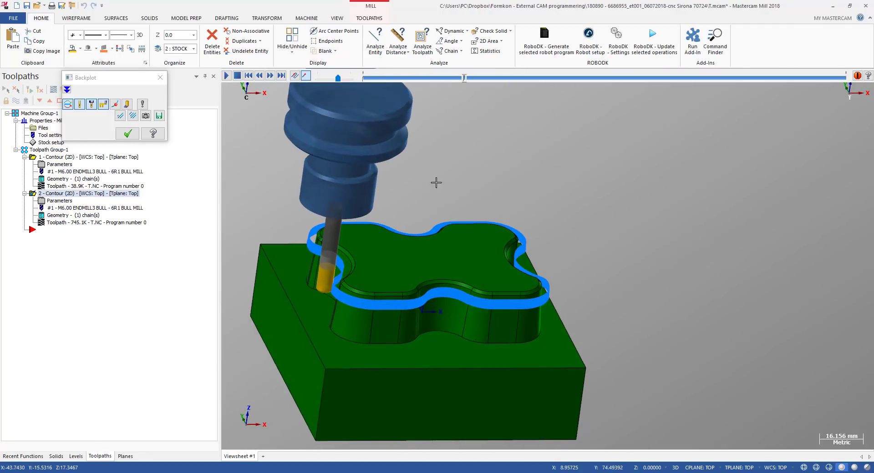
mouse_move(465, 81)
mouse_down()
mouse_move(804, 87)
mouse_move(842, 113)
mouse_up()
key(alt+2)
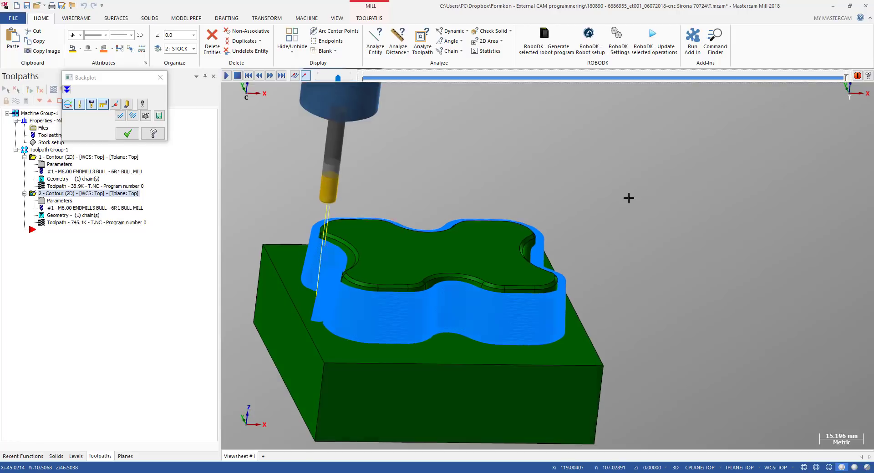
middle_drag(388, 241, 401, 291)
scroll(336, 190, down, 1)
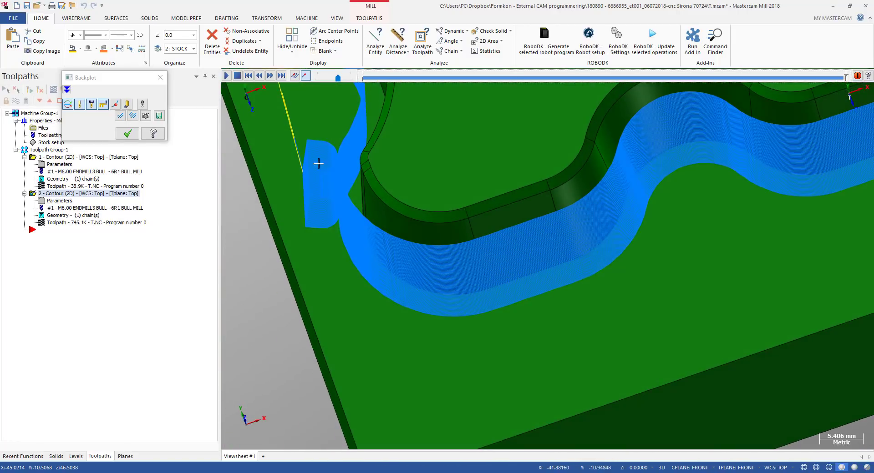
Inspect the second contour's backplotted passes against the tapered wall in isometric and zoomed front views, then close the backplot
key(Escape)
click(113, 222)
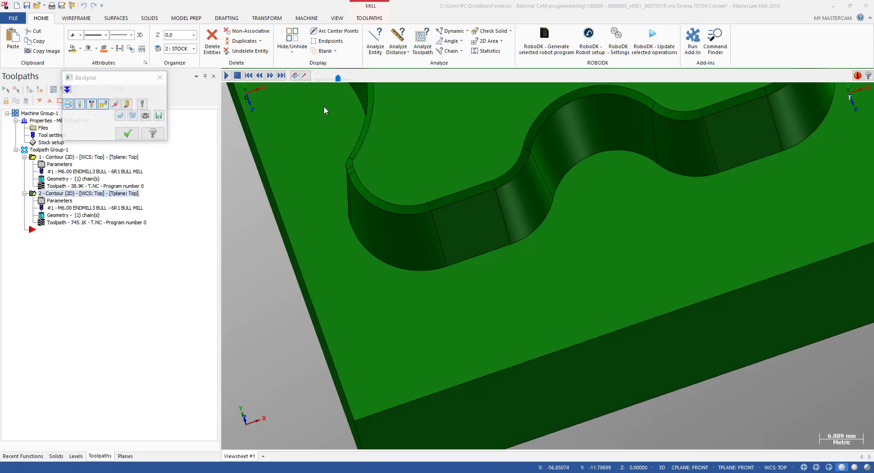
drag(367, 78, 413, 79)
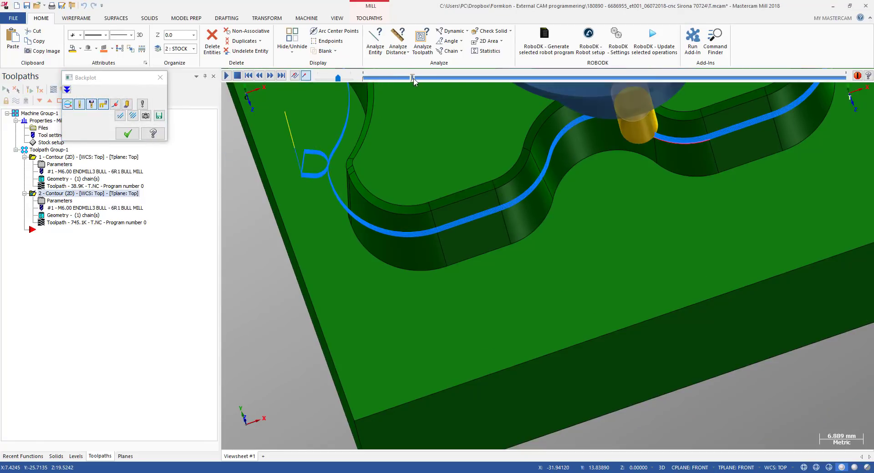
key(alt+2)
middle_drag(325, 195, 659, 192)
scroll(560, 218, up, 3)
scroll(560, 218, up, 2)
scroll(659, 191, down, 1)
scroll(659, 191, down, 3)
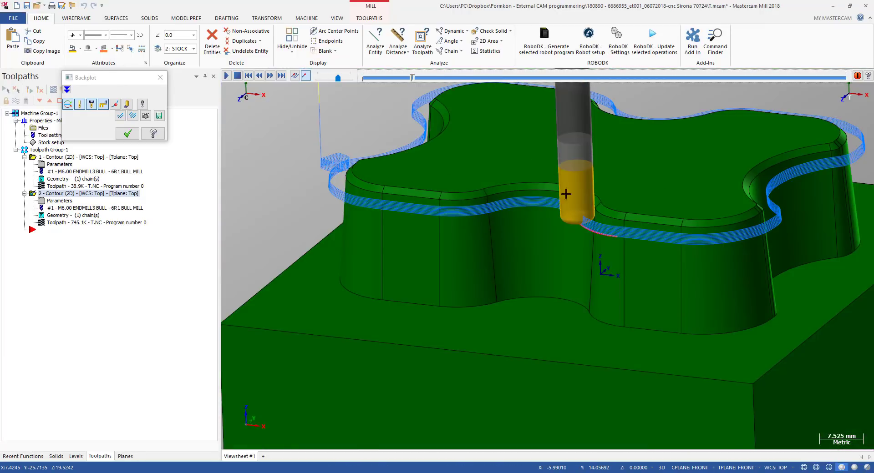
scroll(566, 194, down, 1)
drag(411, 78, 438, 80)
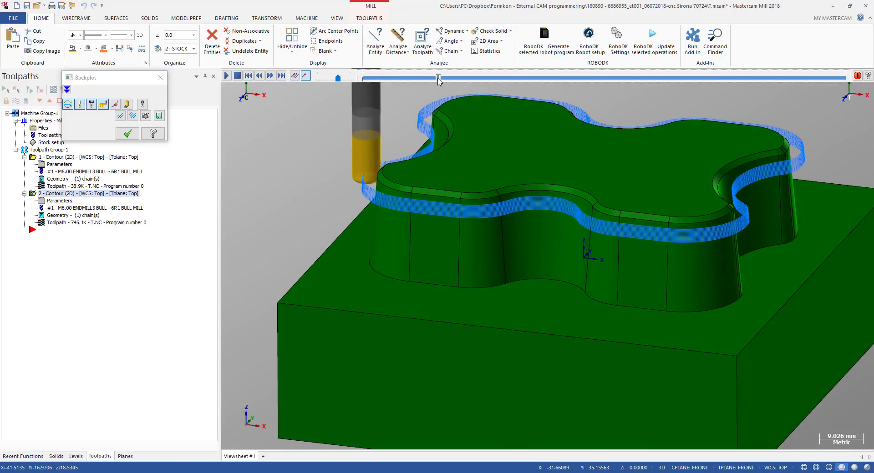
key(alt+2)
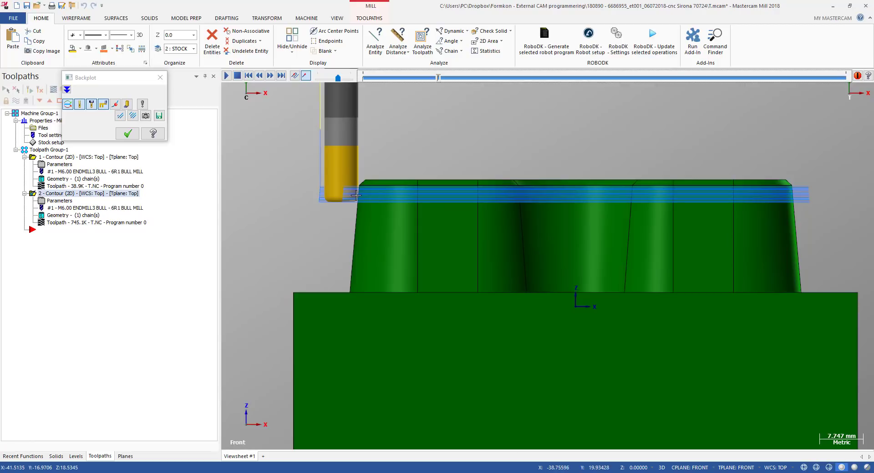
scroll(362, 176, up, 8)
scroll(369, 170, up, 2)
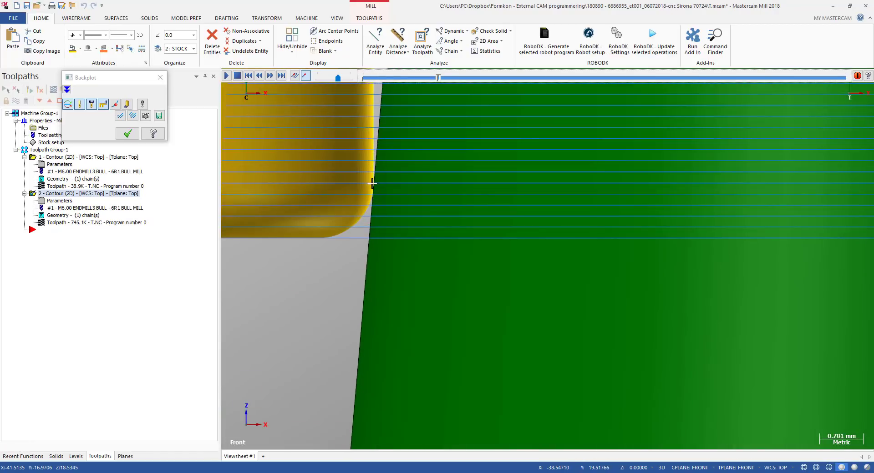
scroll(373, 180, up, 2)
scroll(371, 182, up, 3)
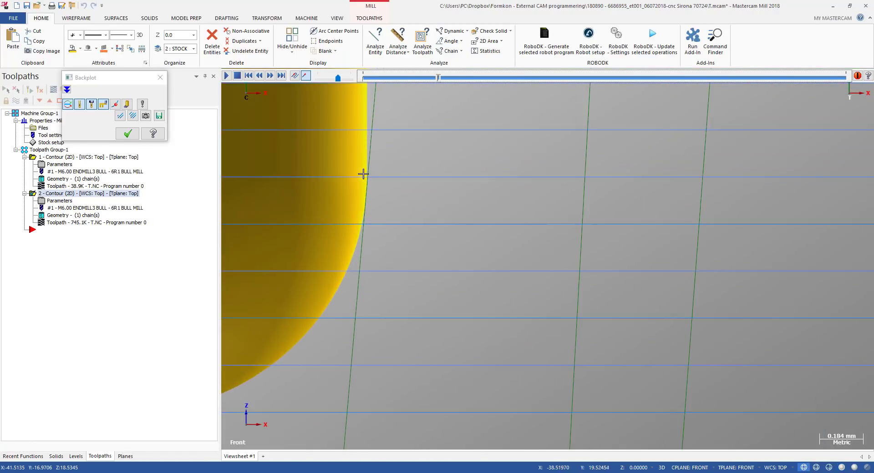
scroll(364, 208, down, 6)
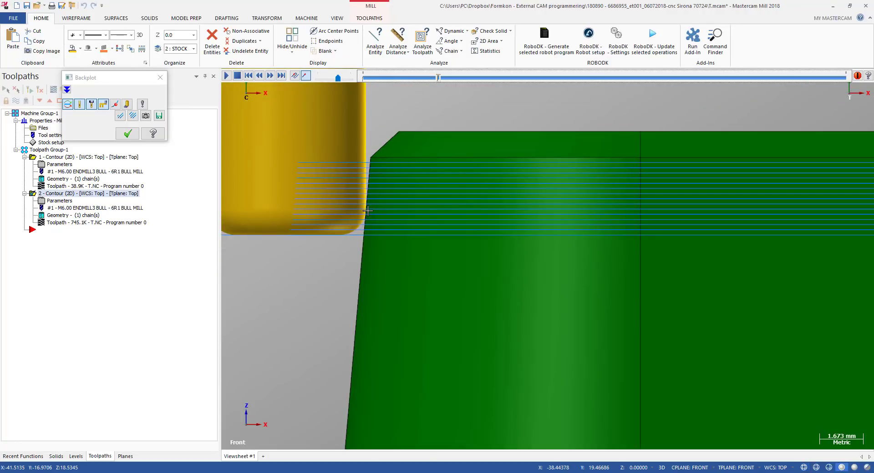
scroll(368, 211, down, 3)
middle_drag(373, 196, 445, 207)
scroll(440, 237, down, 5)
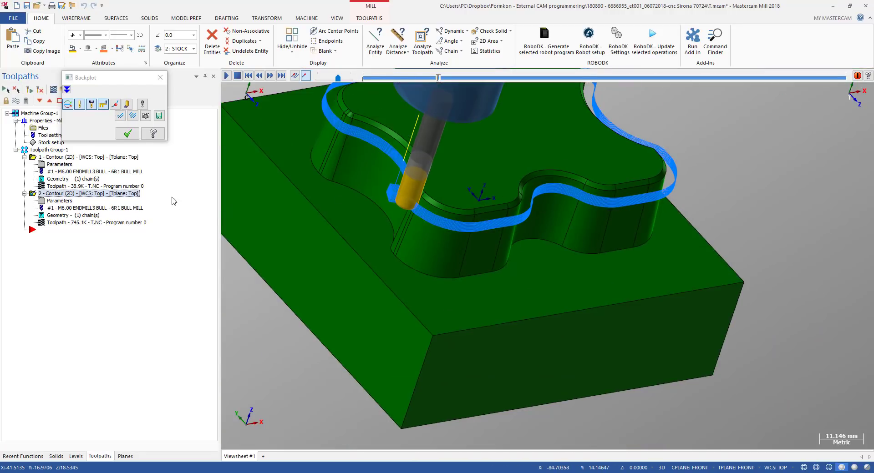
click(128, 134)
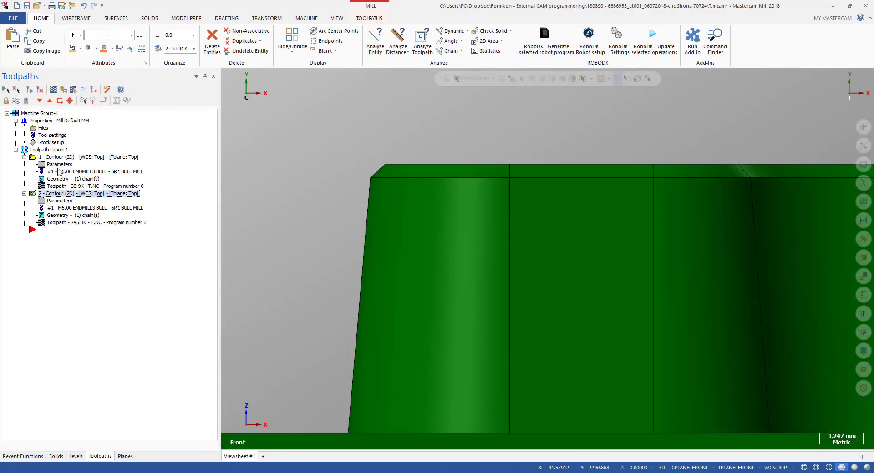
Backplot the first contour, scrub to its end, and inspect its passes at the top of the tapered wall in front view
click(54, 167)
click(54, 187)
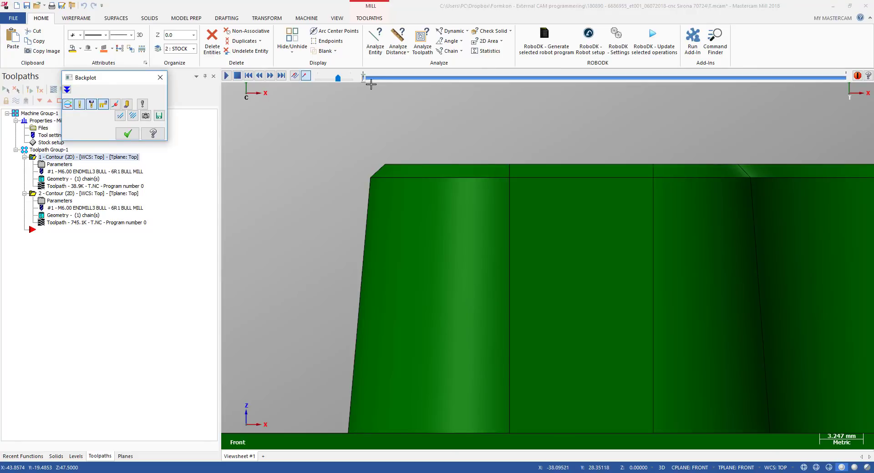
drag(367, 80, 785, 83)
scroll(300, 171, up, 2)
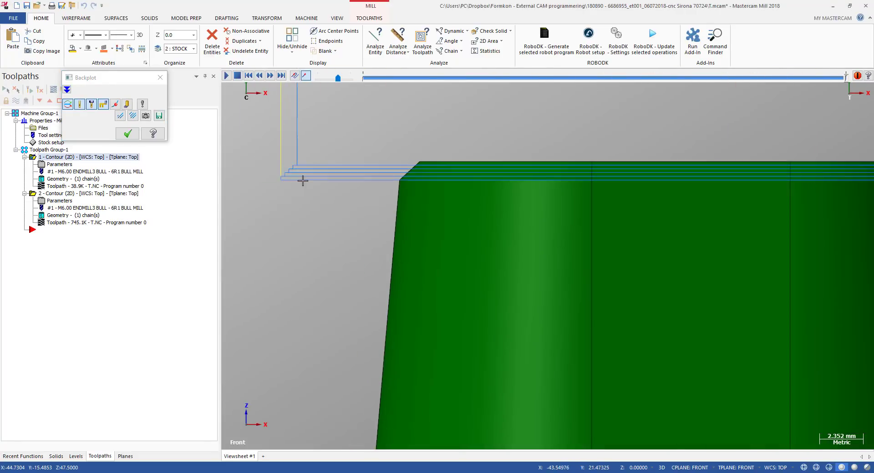
scroll(400, 175, up, 2)
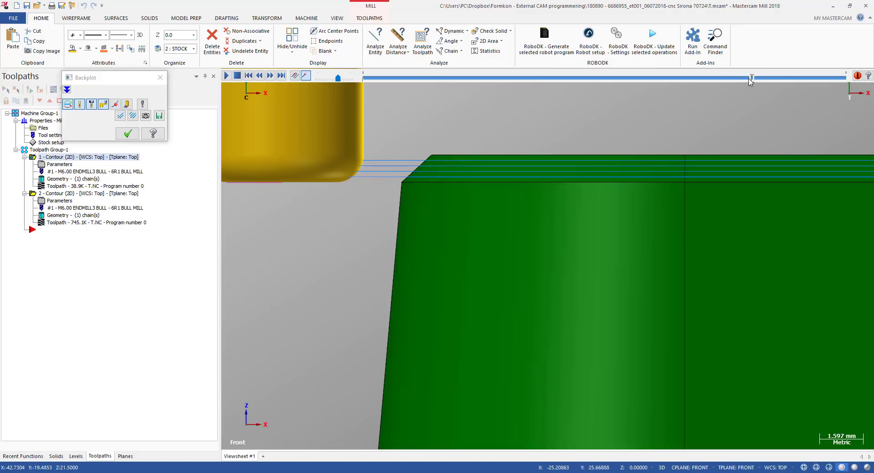
drag(750, 80, 739, 79)
scroll(423, 214, down, 2)
scroll(423, 213, down, 2)
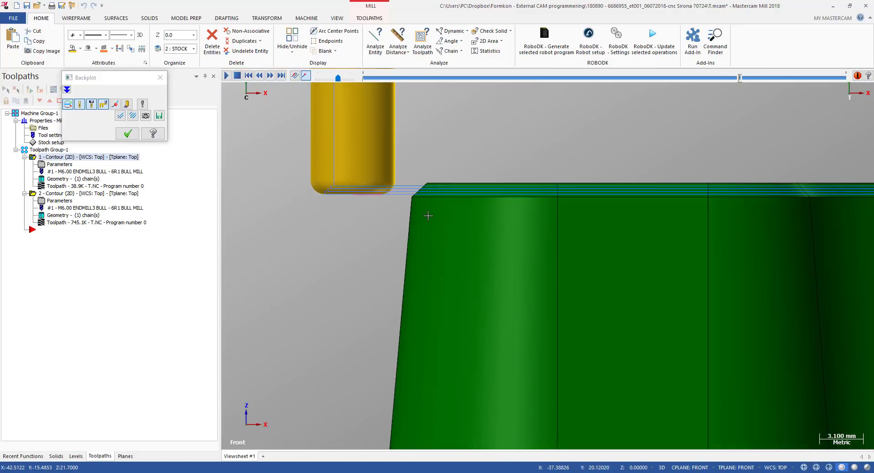
middle_drag(429, 214, 438, 228)
key(b)
key(alt+2)
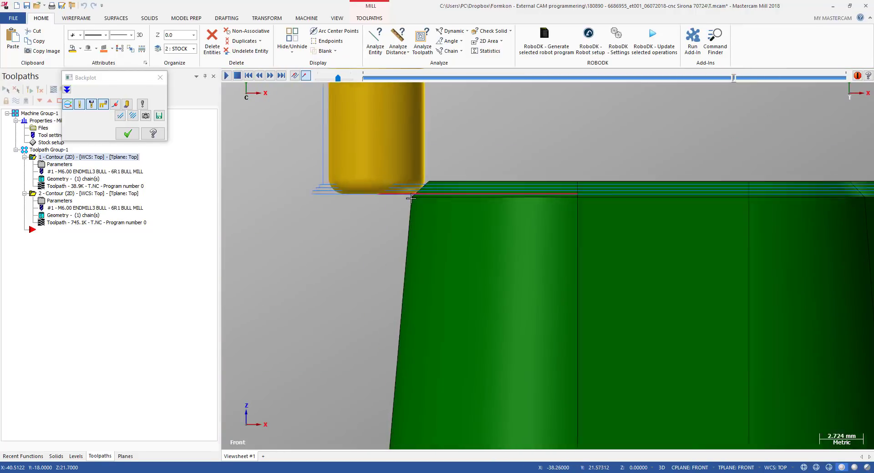
scroll(505, 193, up, 6)
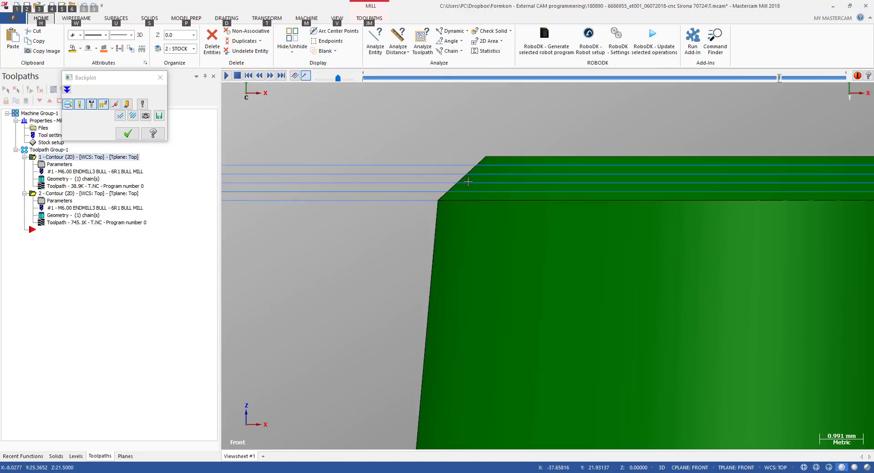
key(b)
scroll(435, 201, down, 1)
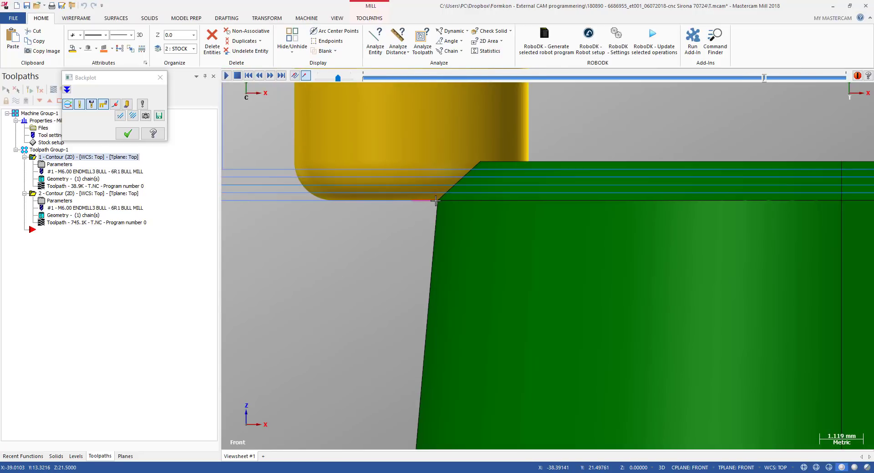
key(b)
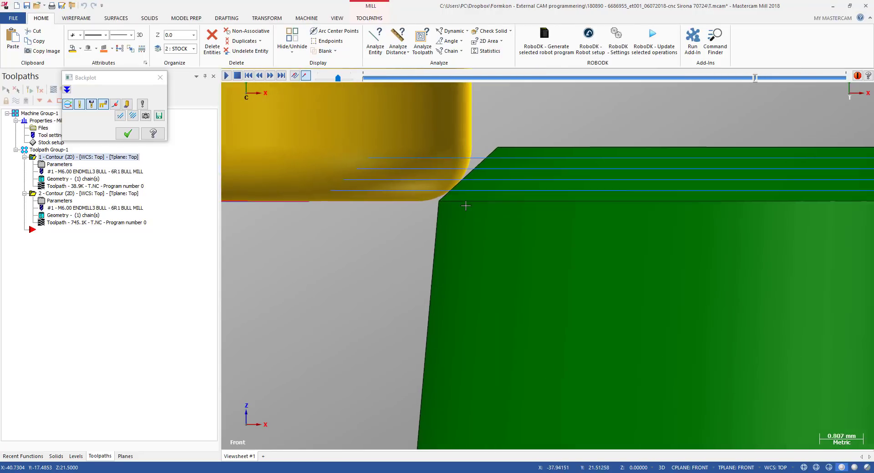
scroll(359, 209, down, 5)
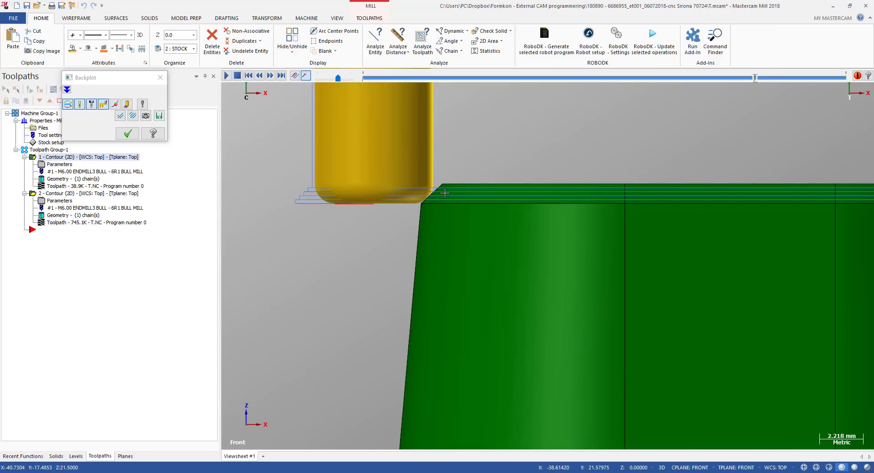
scroll(445, 194, up, 12)
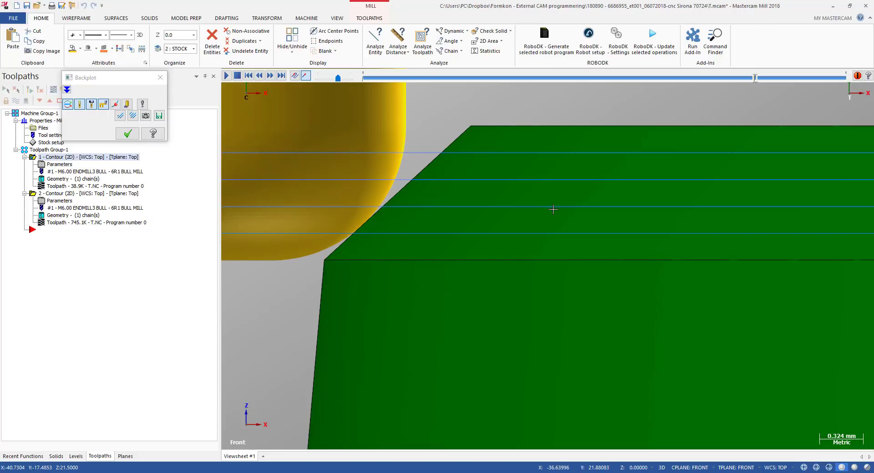
scroll(552, 210, down, 2)
key(Escape)
Edit the depth in the first contour's linking parameters, accept the dialog, and regenerate the toolpath
click(59, 164)
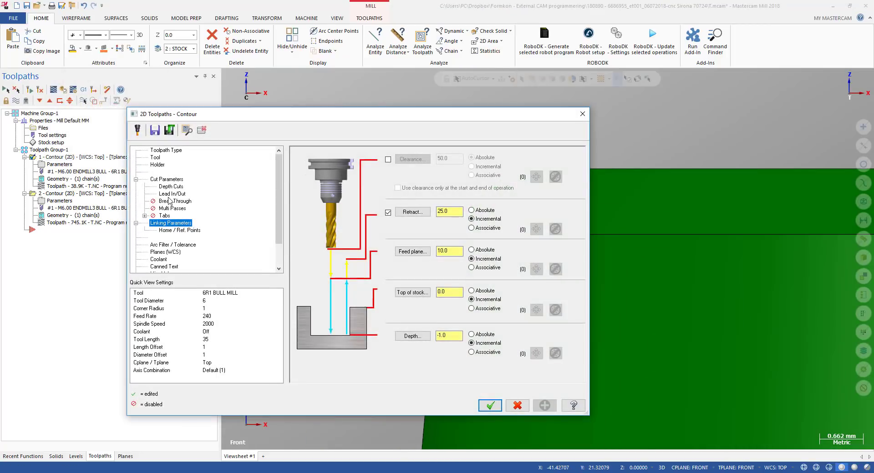
click(446, 337)
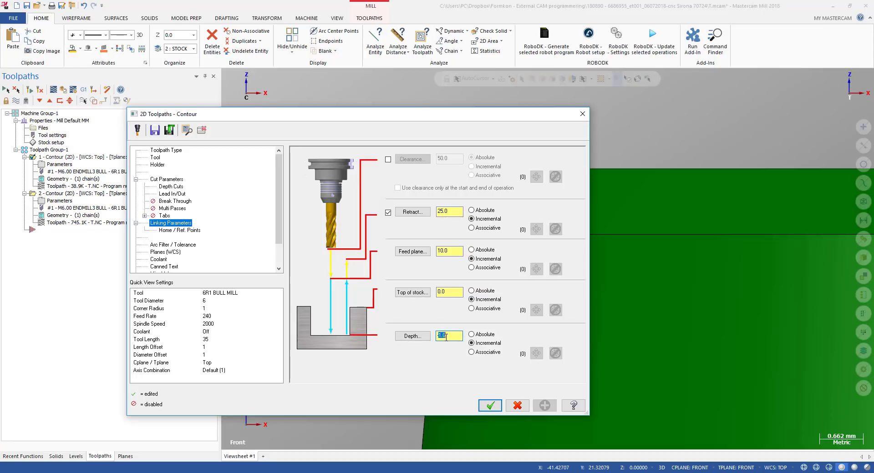
drag(448, 340, 439, 338)
click(448, 337)
click(490, 405)
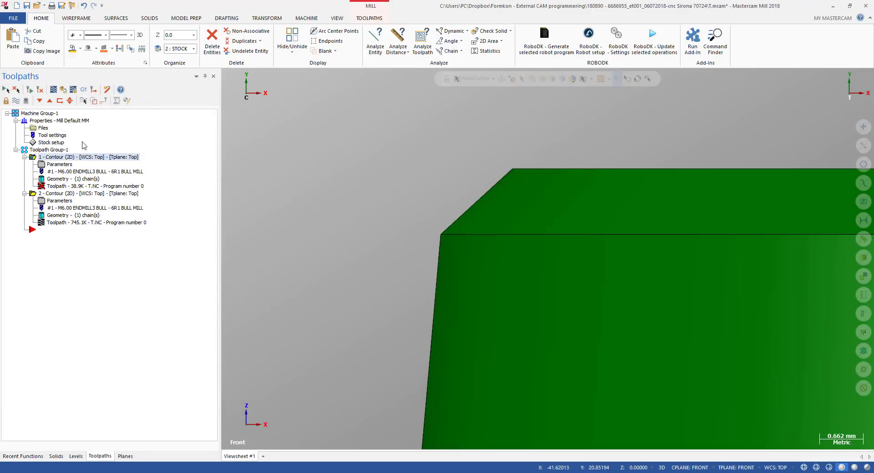
click(31, 91)
Backplot the first contour, scrub to its end, and zoom in on the passes at the top of the tapered wall
click(59, 186)
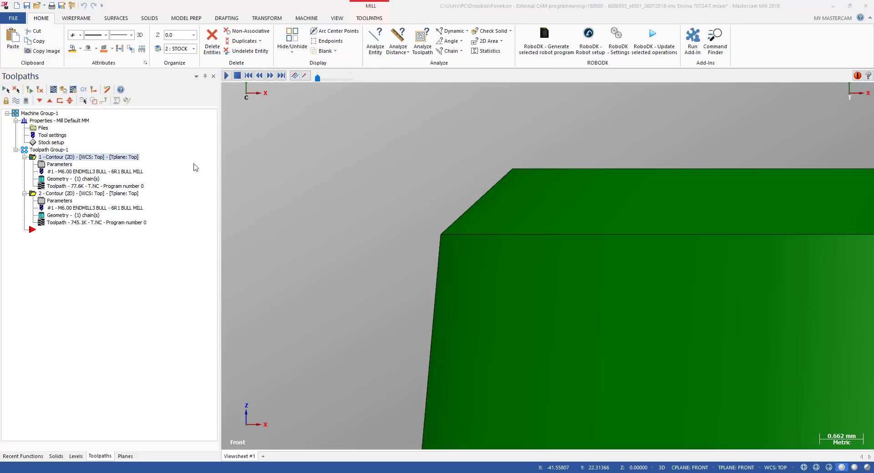
drag(364, 78, 665, 99)
scroll(451, 239, up, 5)
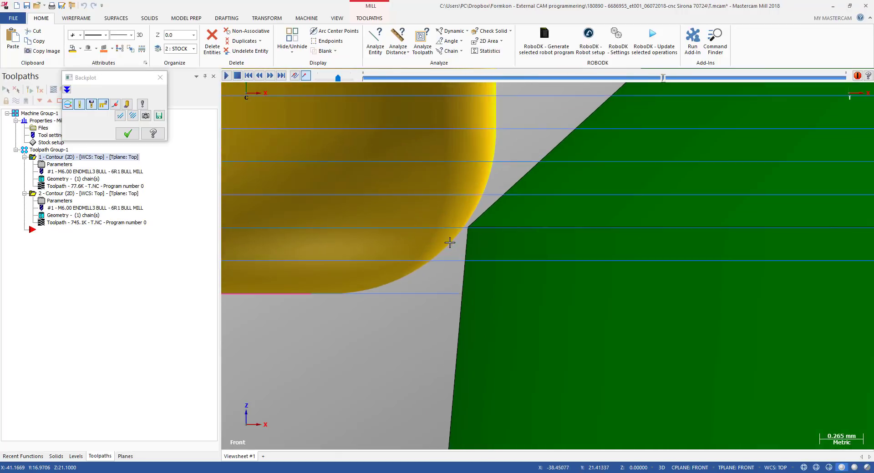
scroll(462, 230, down, 3)
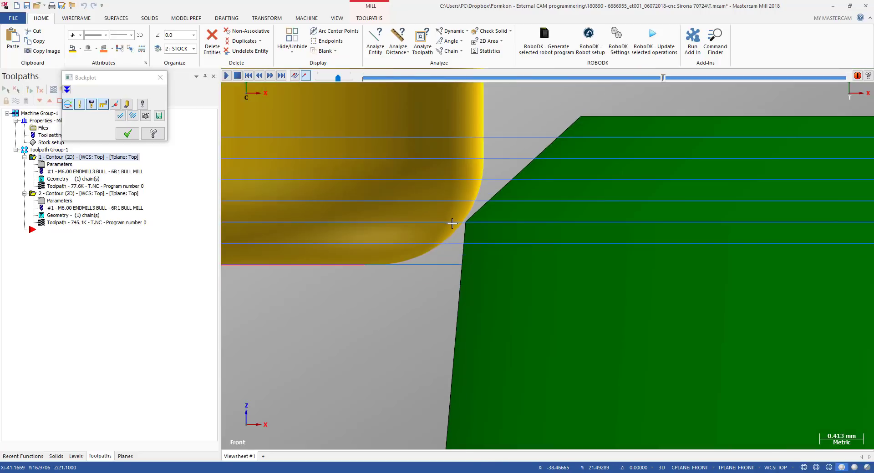
scroll(412, 227, down, 5)
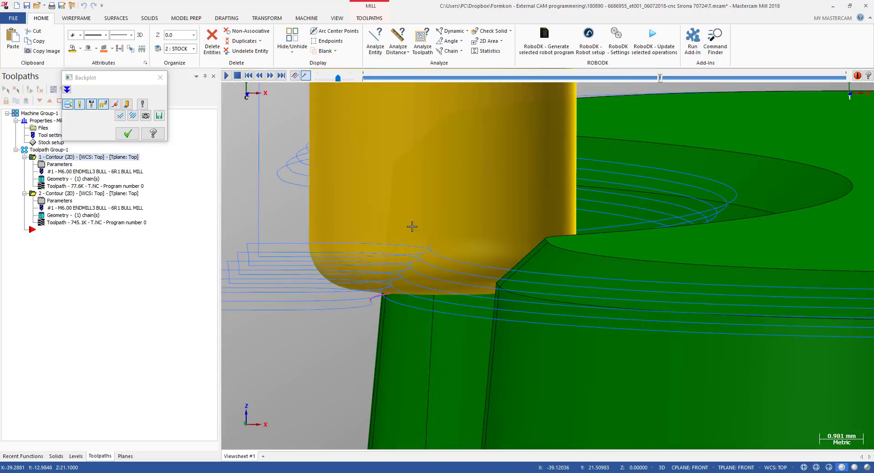
key(alt+2)
key(alt)
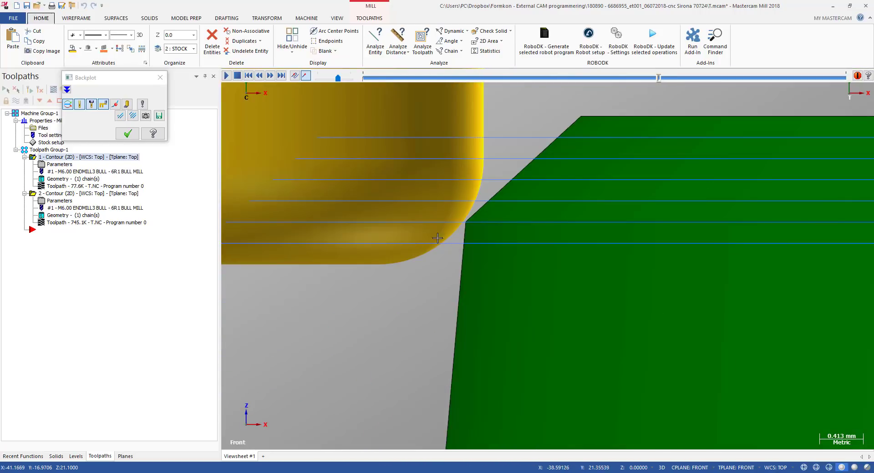
scroll(470, 220, up, 2)
scroll(470, 220, down, 1)
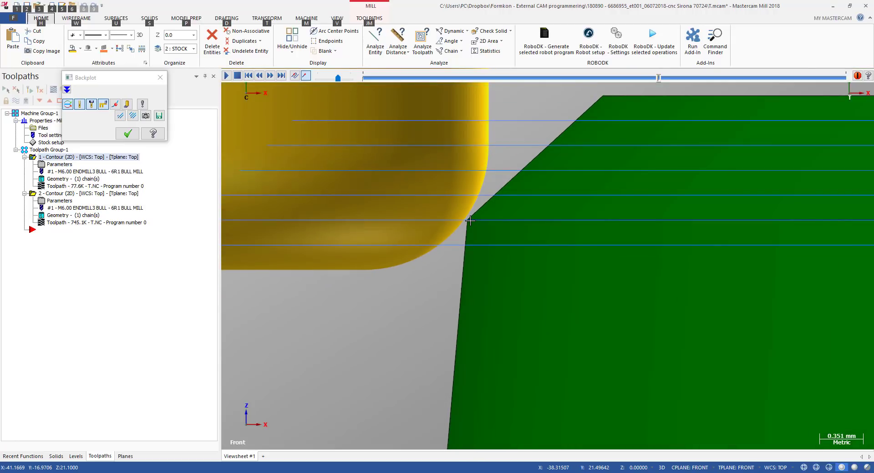
scroll(470, 220, down, 1)
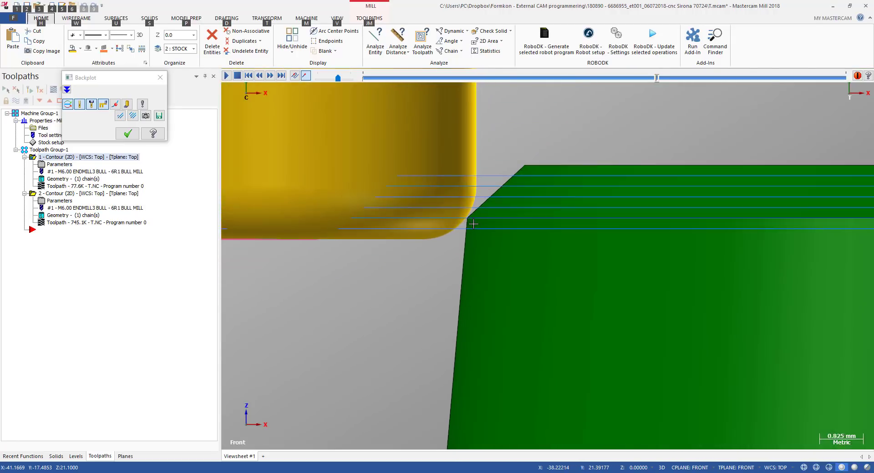
Inspect the first contour's backplotted passes against the tapered wall in rotated and front views, then close the backplot
middle_drag(464, 224, 469, 229)
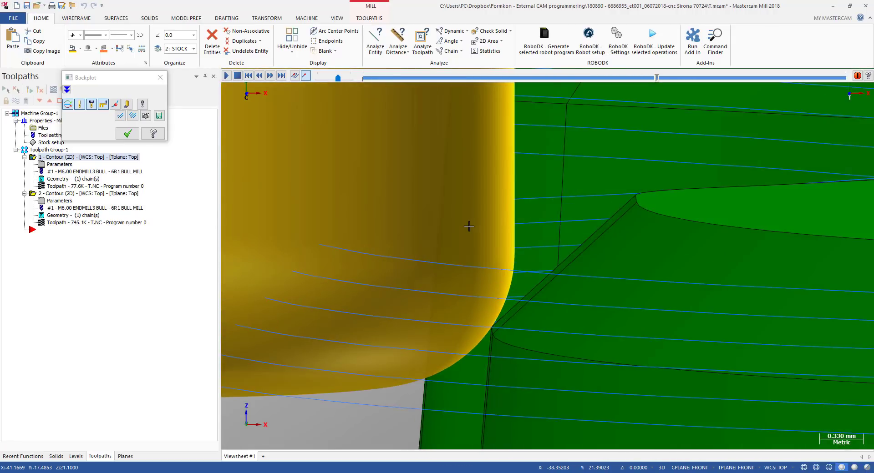
scroll(463, 245, down, 1)
scroll(463, 244, down, 6)
middle_drag(362, 244, 369, 251)
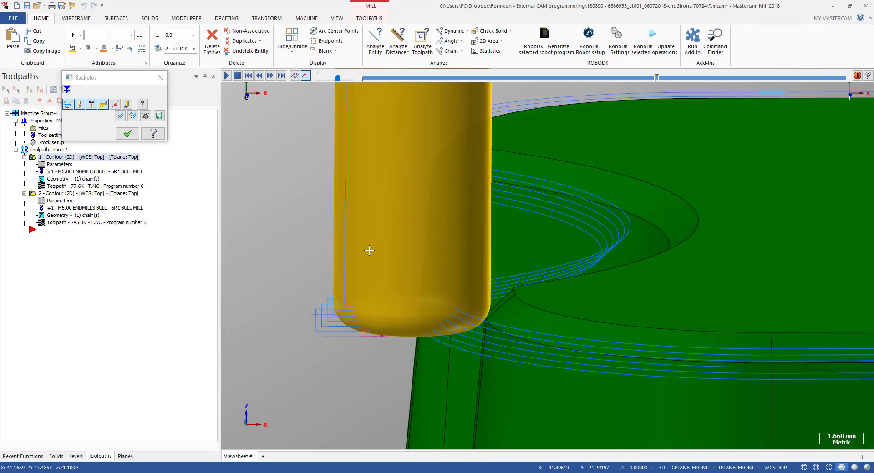
key(b)
scroll(376, 250, down, 3)
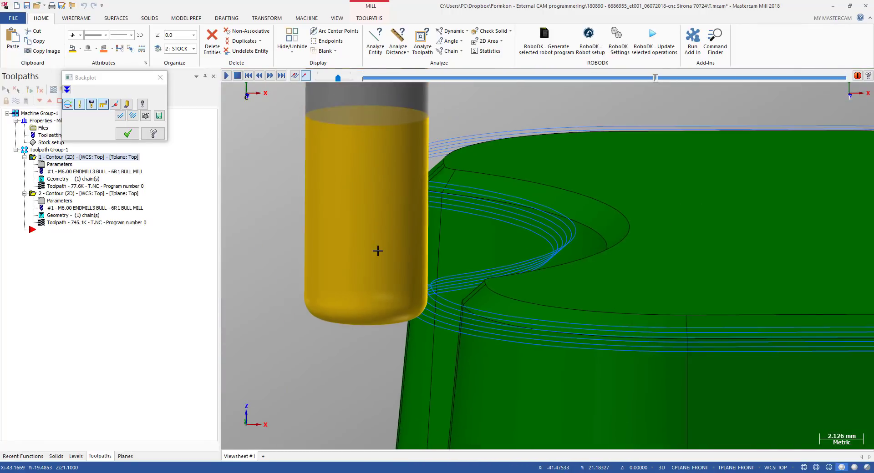
key(b)
key(s)
key(s)
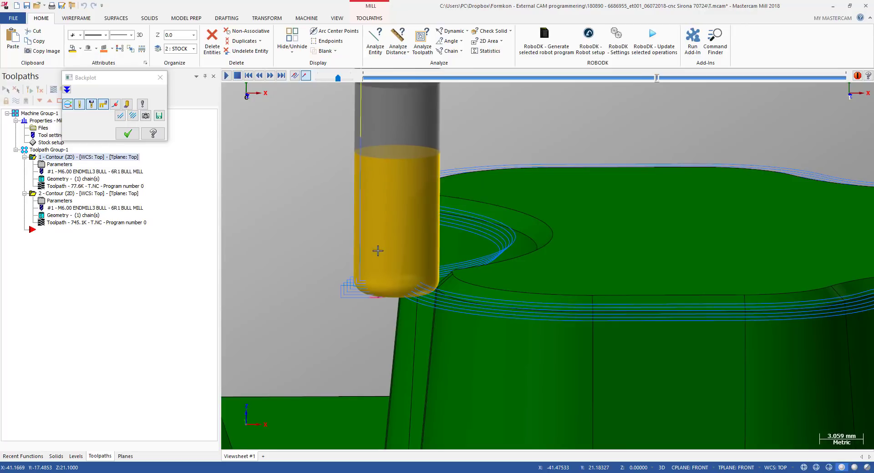
scroll(406, 256, up, 3)
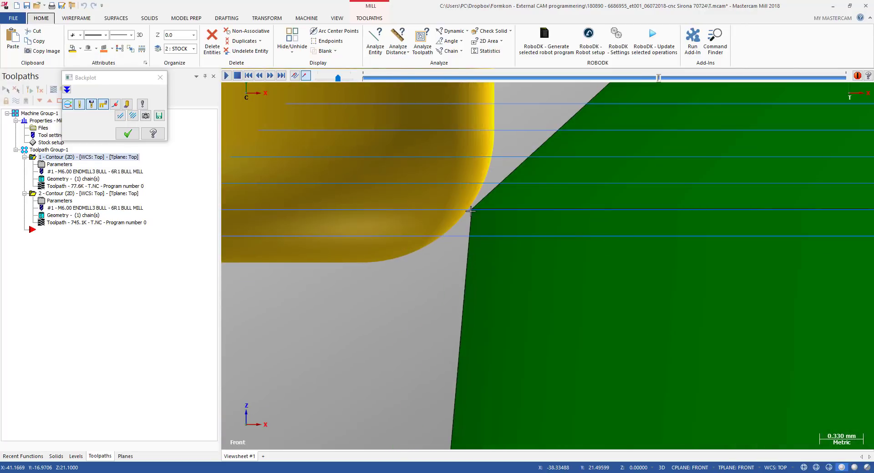
key(alt)
scroll(416, 253, down, 5)
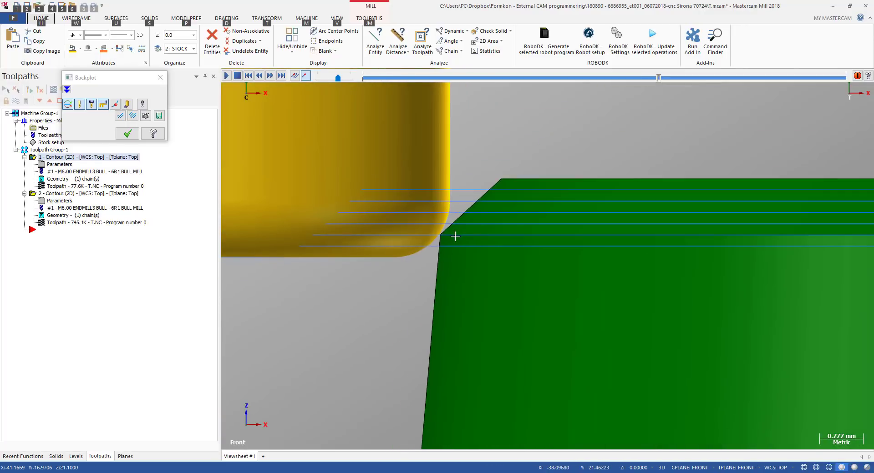
scroll(453, 237, up, 3)
scroll(451, 227, up, 3)
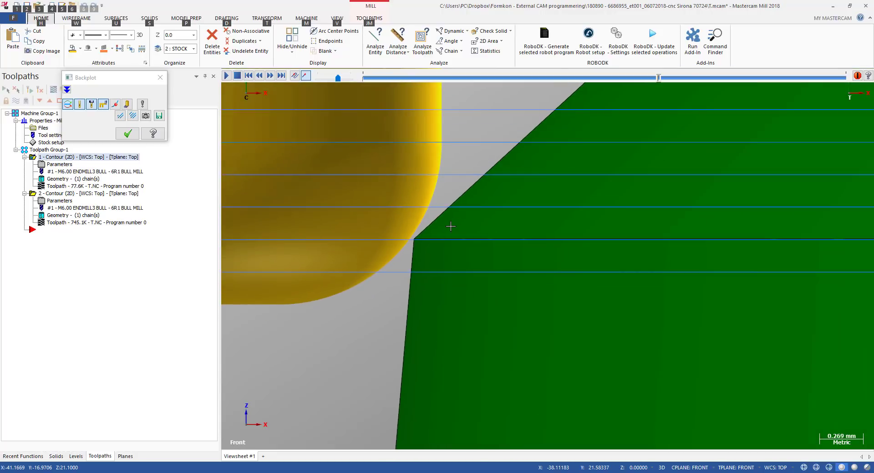
scroll(433, 226, down, 3)
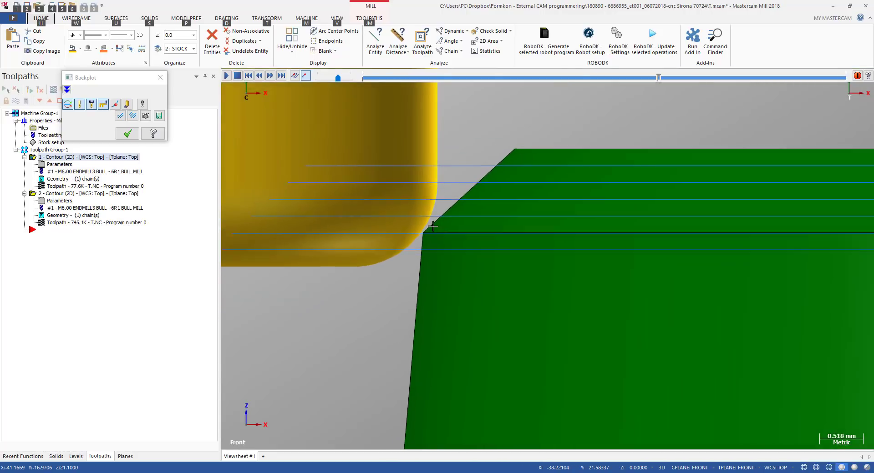
scroll(414, 242, up, 4)
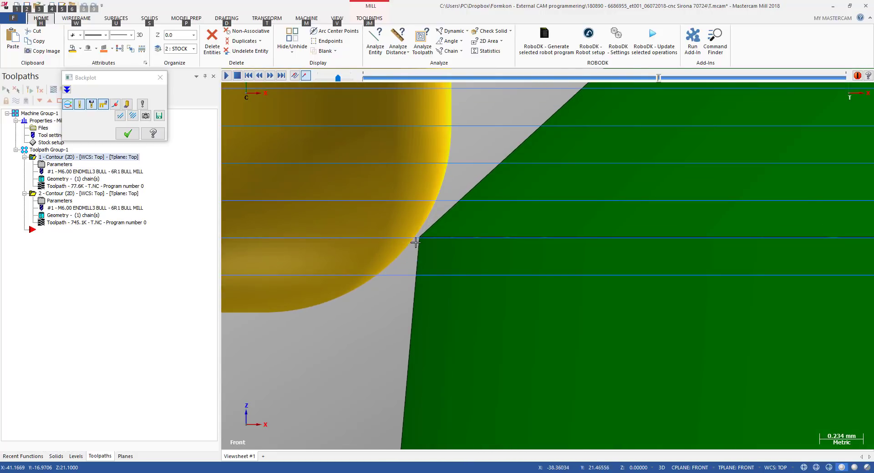
scroll(423, 241, down, 5)
scroll(444, 235, down, 6)
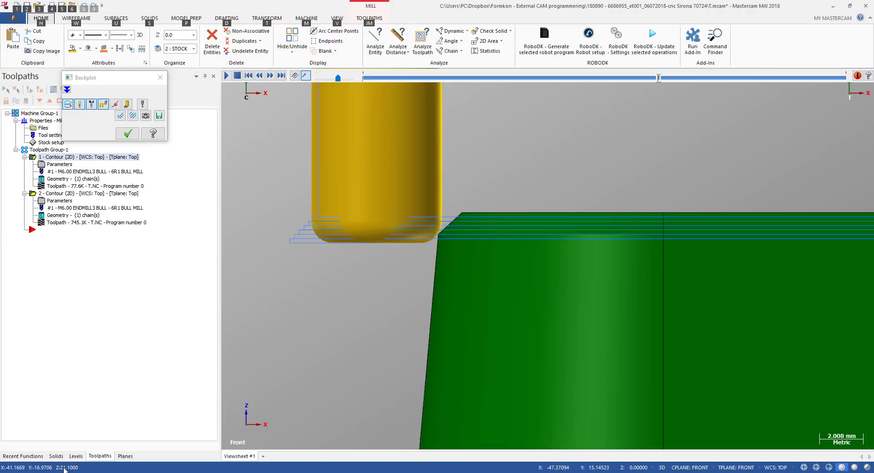
scroll(401, 246, up, 2)
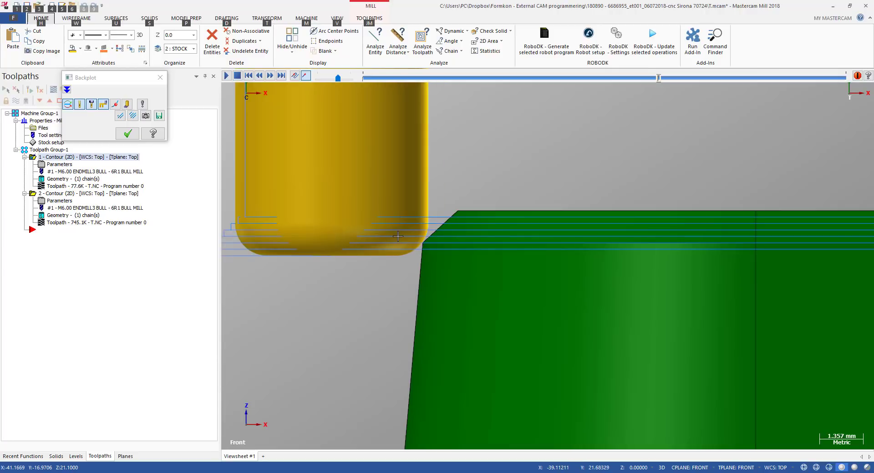
scroll(445, 232, down, 2)
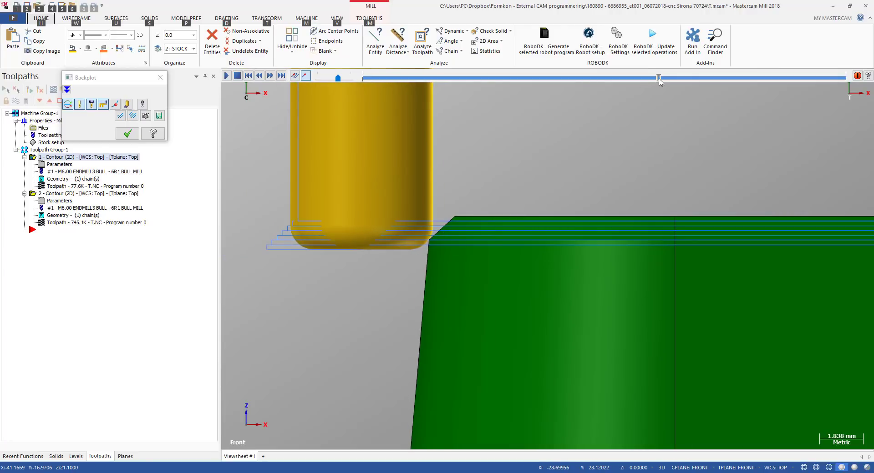
drag(658, 79, 743, 86)
middle_drag(448, 246, 462, 266)
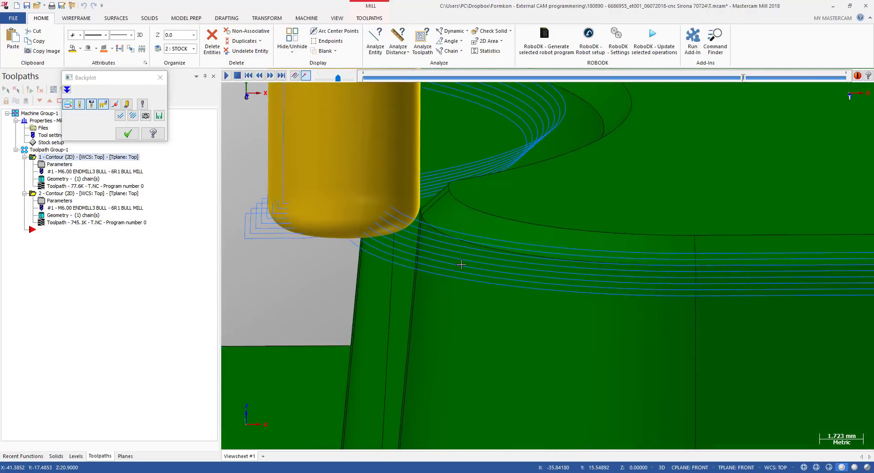
key(alt+2)
scroll(419, 232, up, 4)
key(Escape)
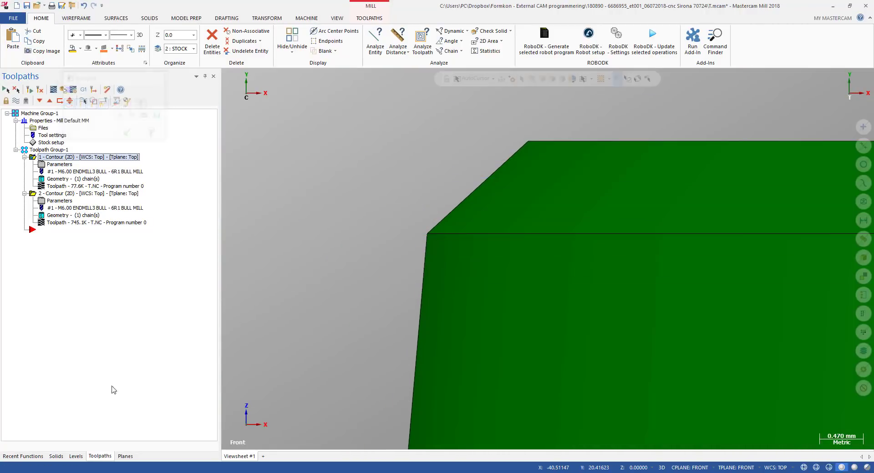
Reopen the first contour's linking parameters, accept the dialog, and regenerate the toolpath
click(55, 164)
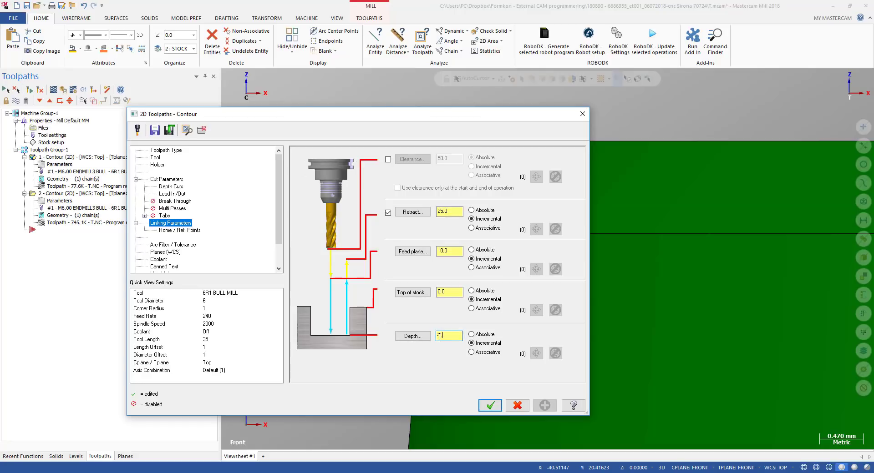
key(Return)
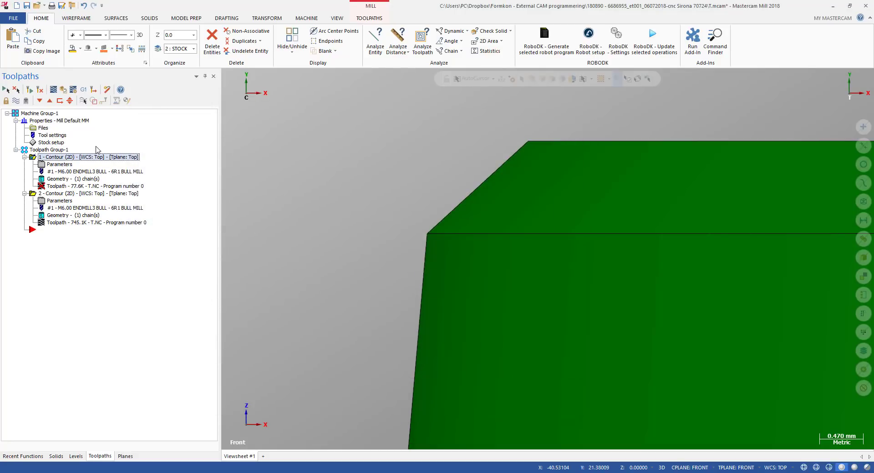
click(39, 91)
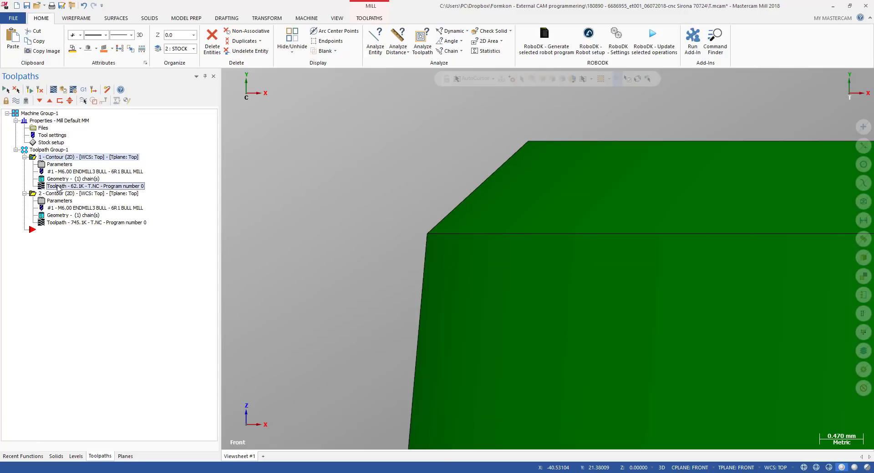
Backplot the first contour again, scrub to its end, inspect the passes at the wall top in front view, and close the backplot
key(alt+t)
drag(363, 78, 798, 82)
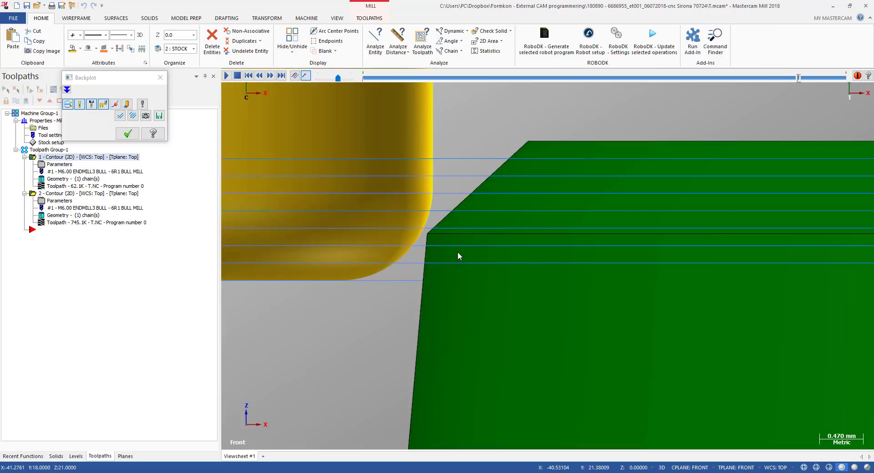
scroll(448, 254, down, 7)
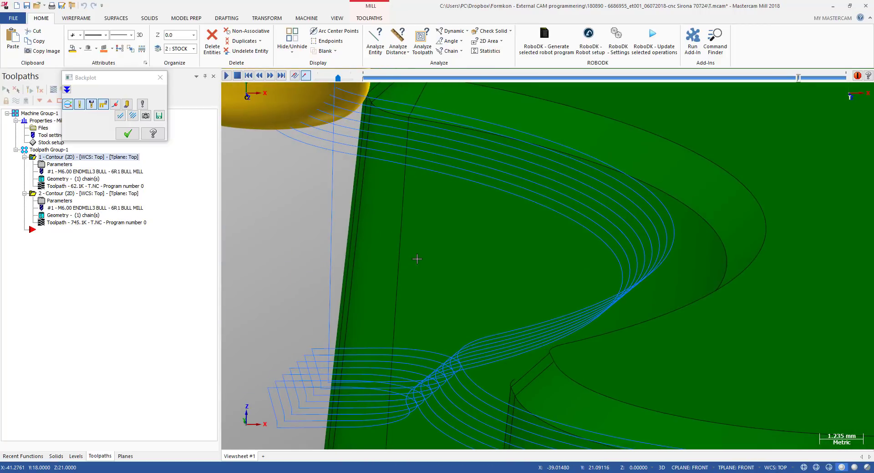
click(421, 327)
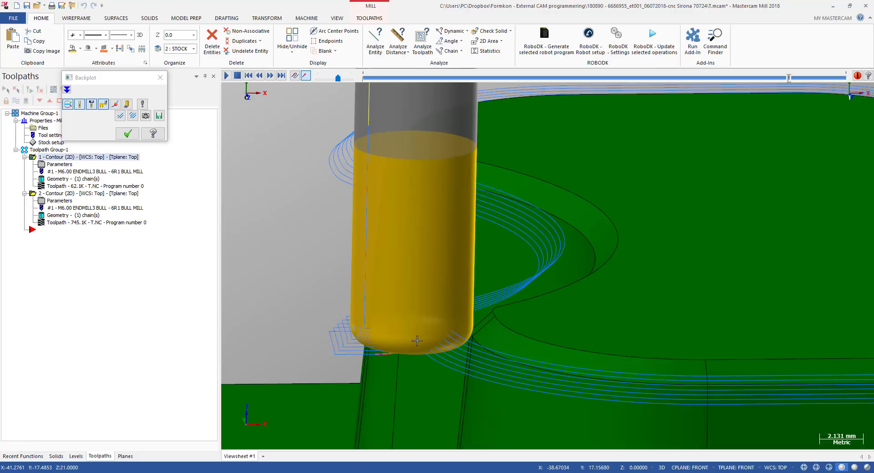
key(alt+2)
scroll(440, 239, up, 2)
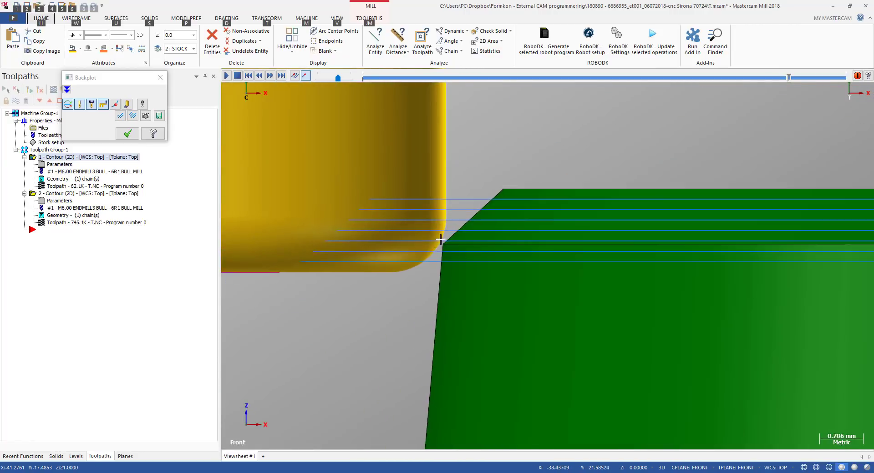
scroll(441, 240, up, 2)
scroll(435, 250, up, 1)
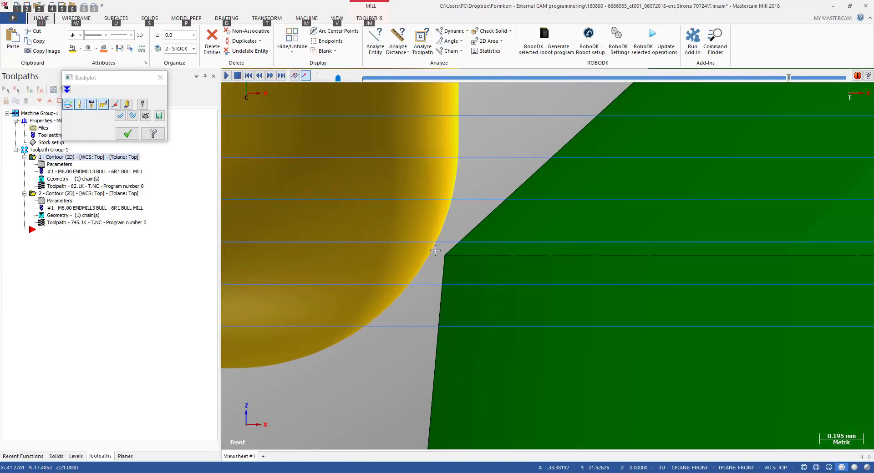
scroll(435, 250, down, 3)
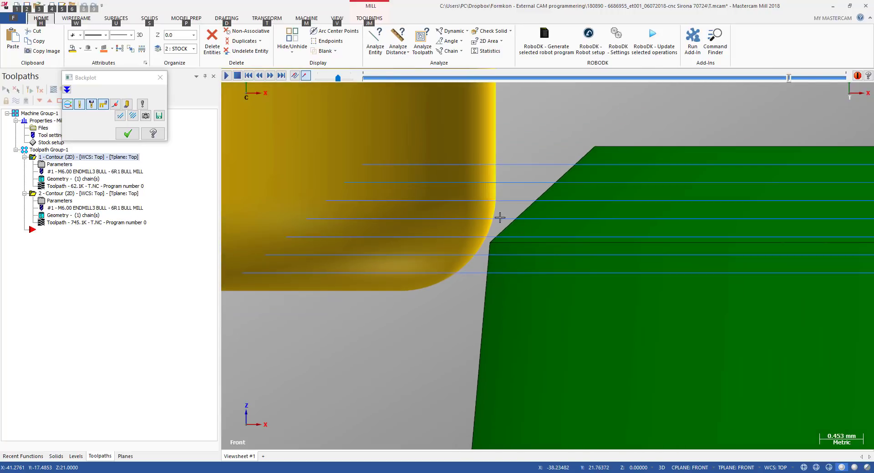
scroll(500, 218, up, 2)
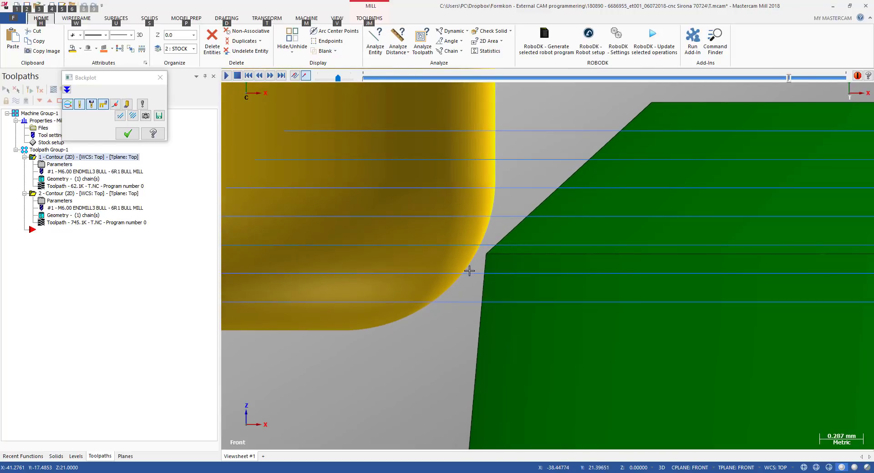
scroll(476, 248, down, 9)
mouse_move(480, 238)
middle_down()
mouse_move(486, 248)
mouse_move(478, 246)
middle_up()
key(Escape)
Set the first contour's max rough step in its depth cuts to 1 and accept the dialog
click(60, 165)
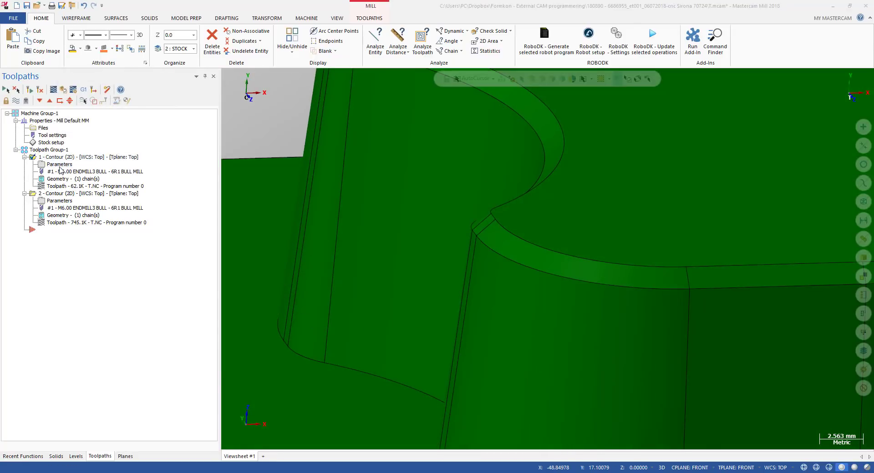
click(165, 179)
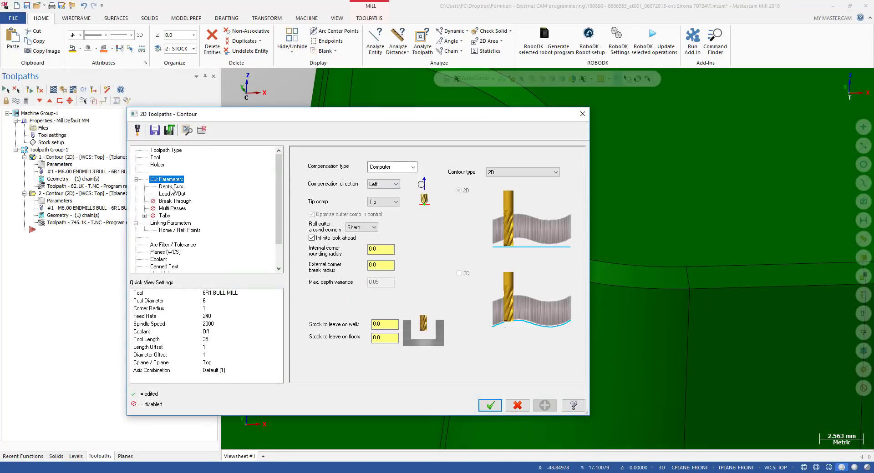
click(172, 187)
click(388, 194)
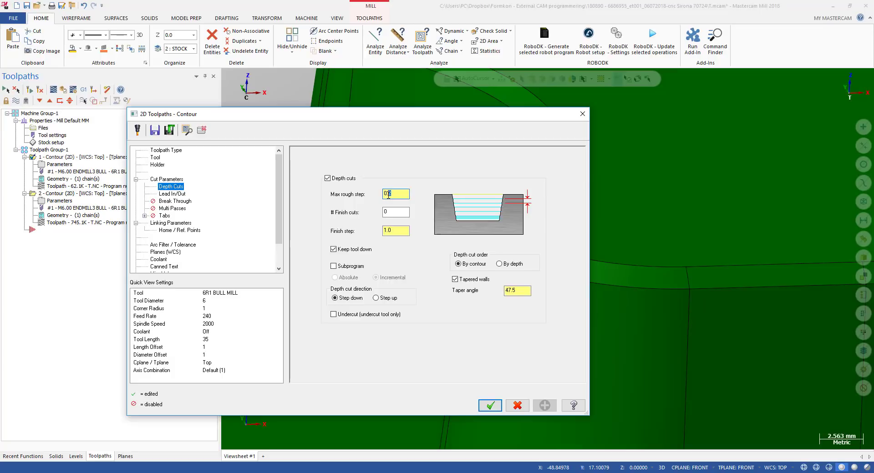
text(1)
click(489, 405)
key(alt+2)
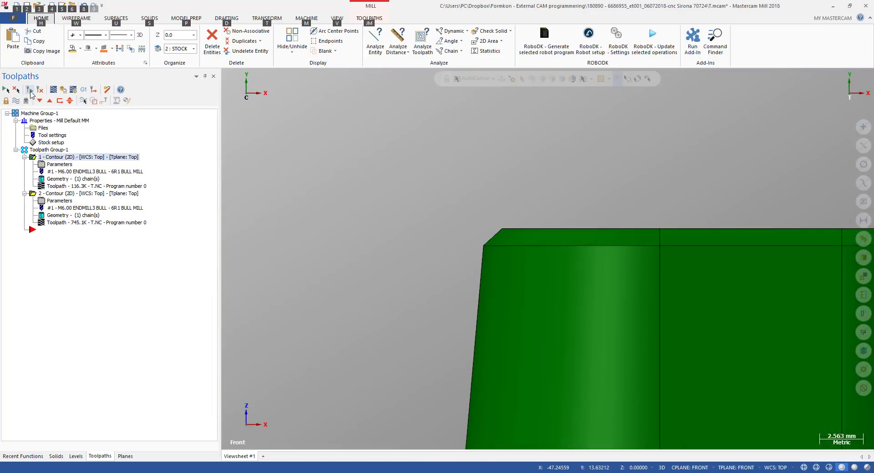
Backplot the first contour, scrub to its end, inspect the passes along the tapered wall, and close the backplot
click(53, 89)
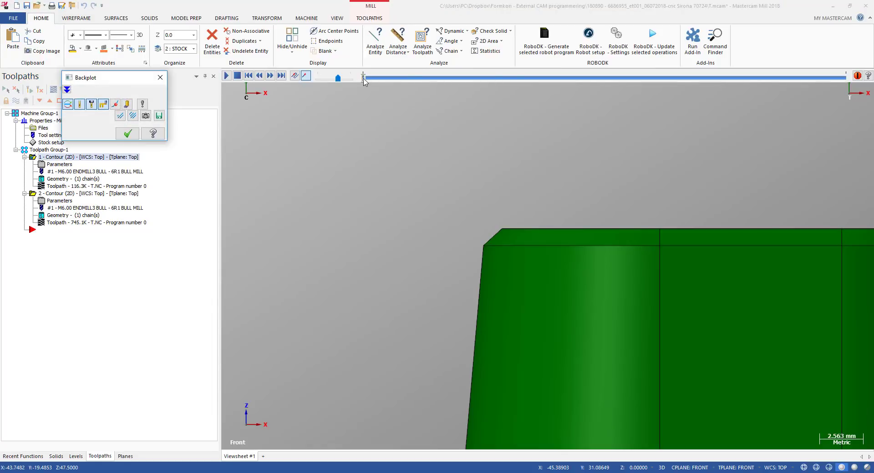
drag(364, 79, 850, 88)
scroll(378, 182, down, 2)
middle_drag(379, 184, 391, 282)
scroll(392, 281, down, 3)
mouse_move(479, 291)
middle_down()
mouse_move(468, 302)
mouse_move(466, 293)
middle_up()
key(Escape)
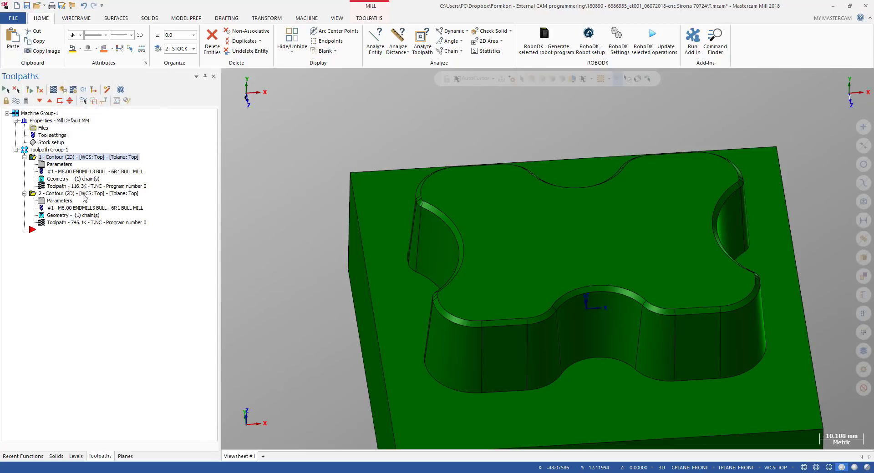
Reopen the second contour's depth cut parameters, accept the dialog, and regenerate its toolpath
click(58, 203)
click(389, 193)
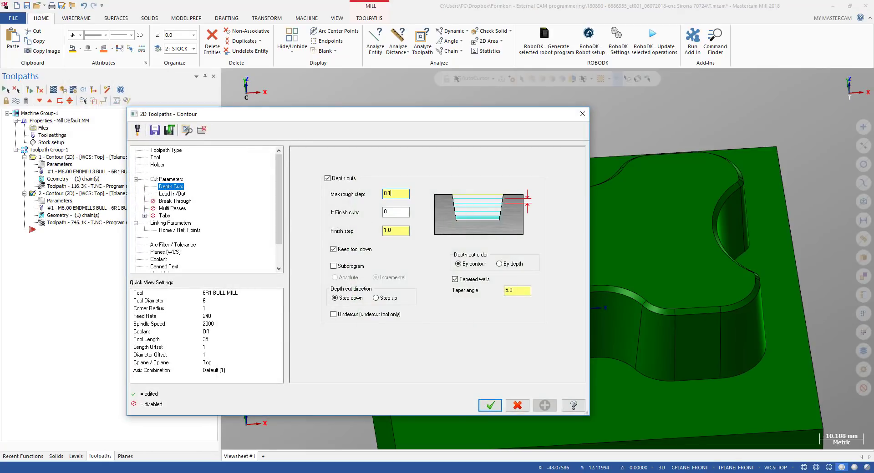
click(490, 405)
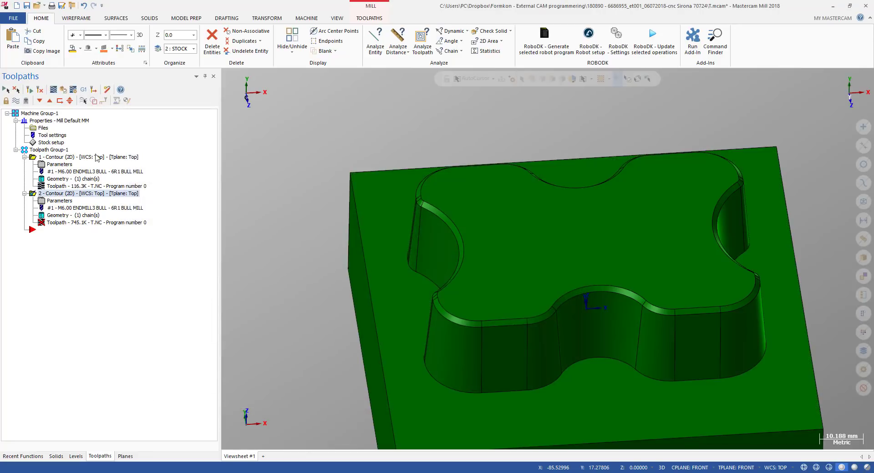
click(29, 89)
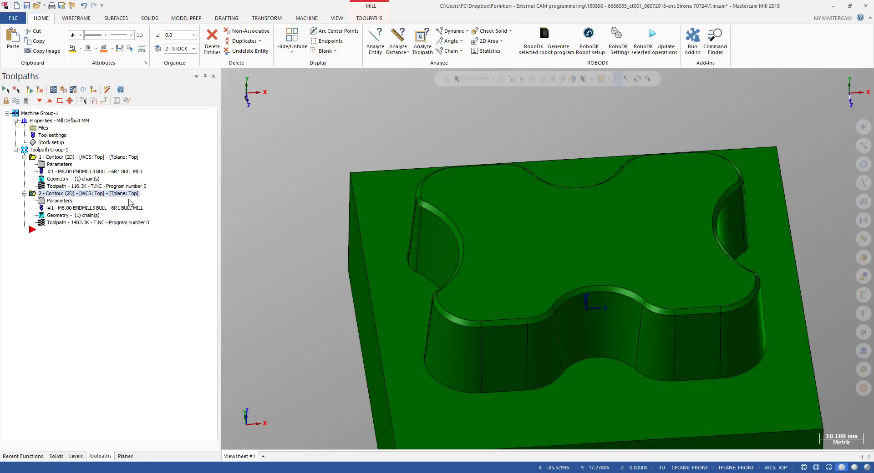
Inspect the part and pocket walls in front and isometric views
key(alt+2)
scroll(439, 245, up, 2)
scroll(428, 245, down, 3)
middle_drag(468, 236, 474, 250)
key(alt+2)
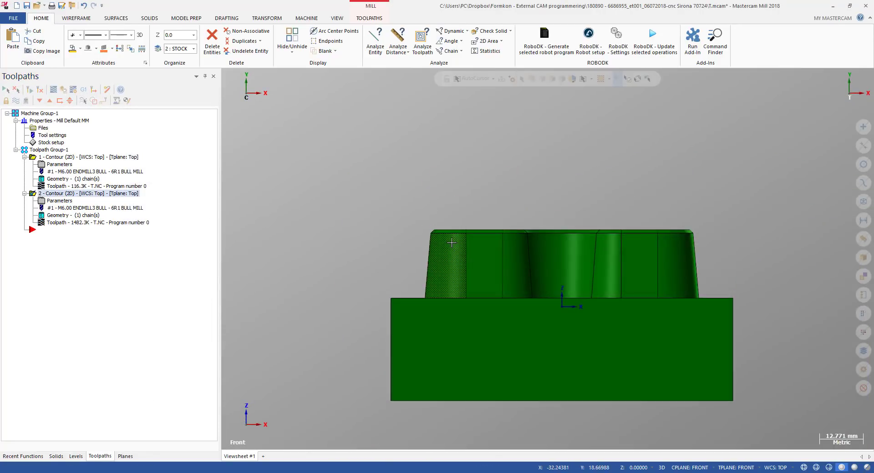
scroll(450, 241, up, 3)
scroll(401, 221, down, 3)
key(alt+7)
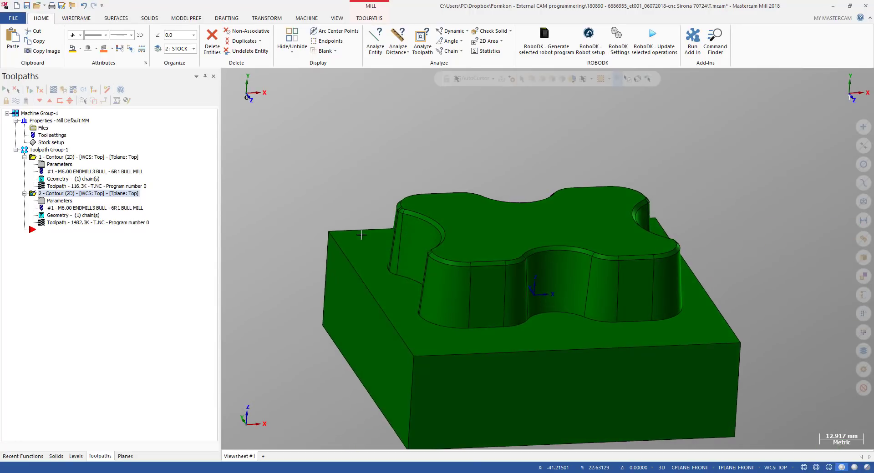
Backplot the second contour, scrub toward its end, inspect the passes in a rotated view, and close the backplot
click(24, 157)
click(58, 194)
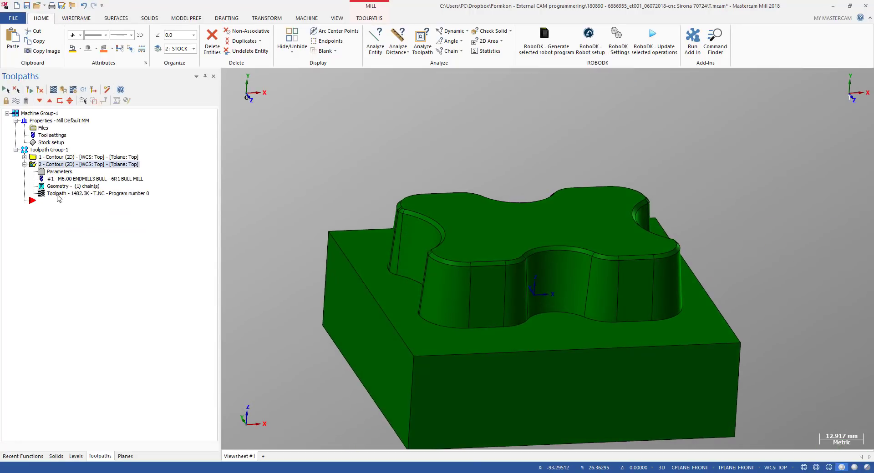
drag(364, 80, 723, 86)
middle_drag(366, 268, 349, 294)
key(Escape)
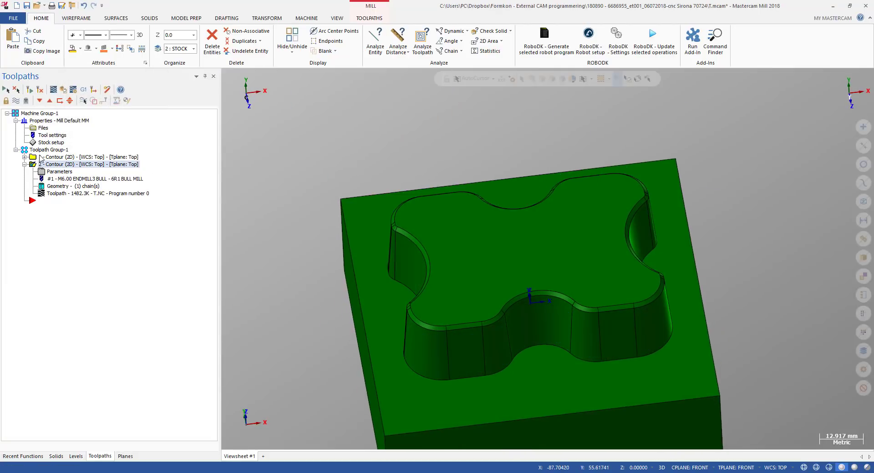
Select both contour operations and launch verification of their toolpaths
click(41, 151)
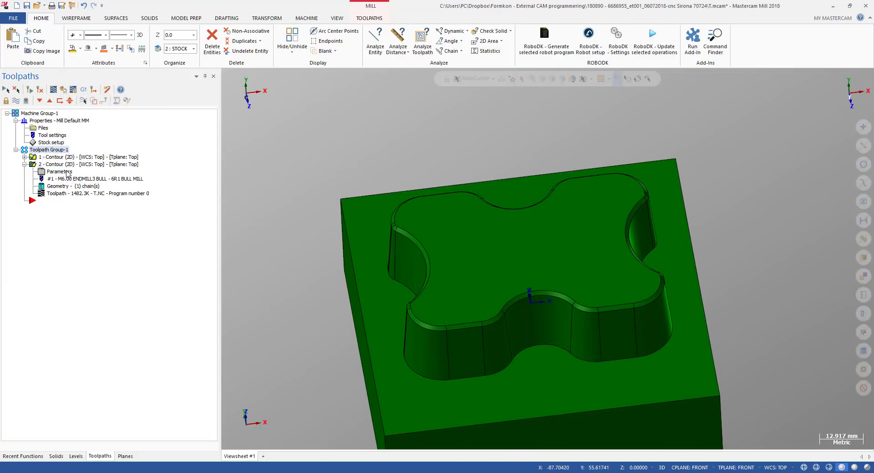
click(64, 90)
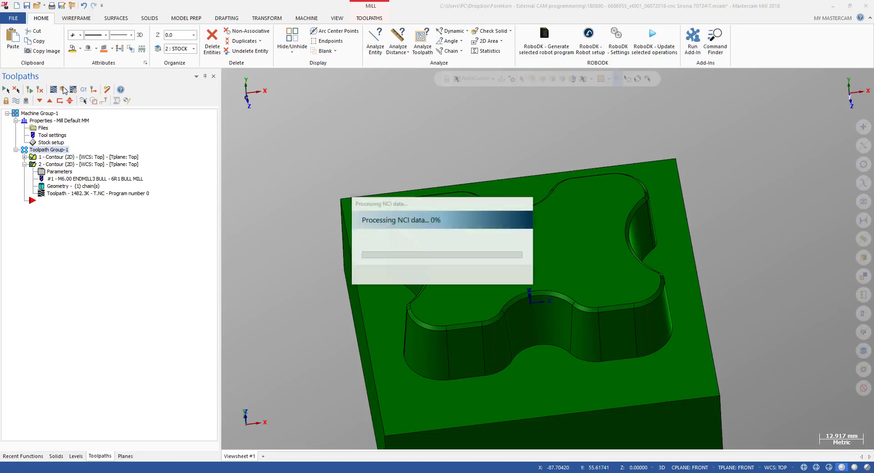
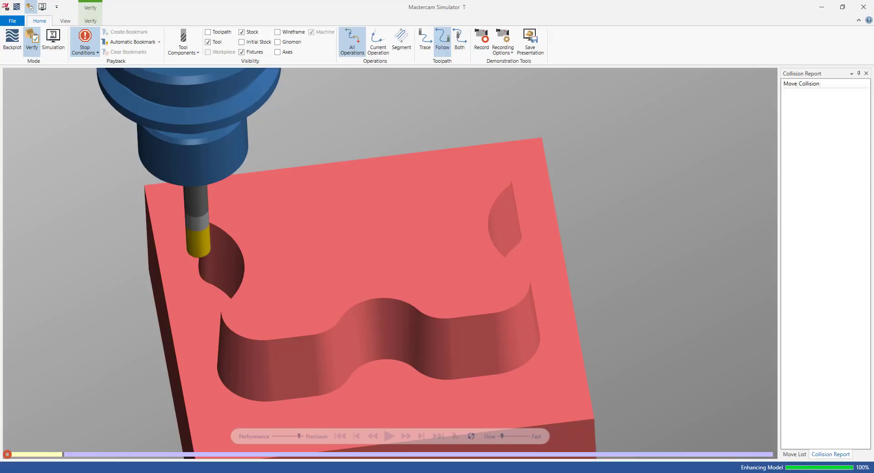
Start the verification playback of both contours and zoom in on the cut along the pocket walls
scroll(412, 316, down, 2)
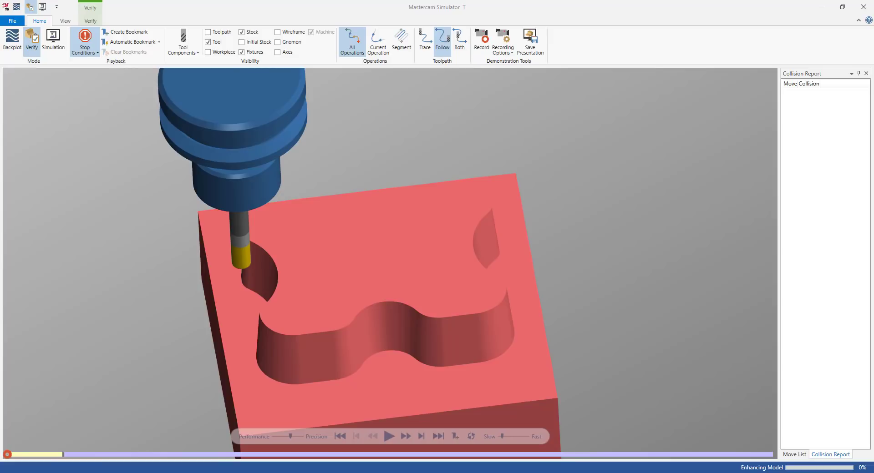
scroll(491, 244, down, 2)
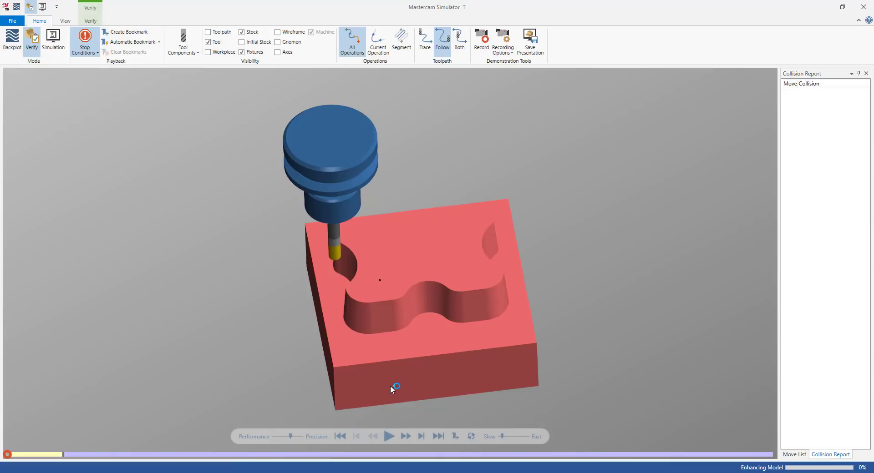
middle_drag(390, 386, 351, 416)
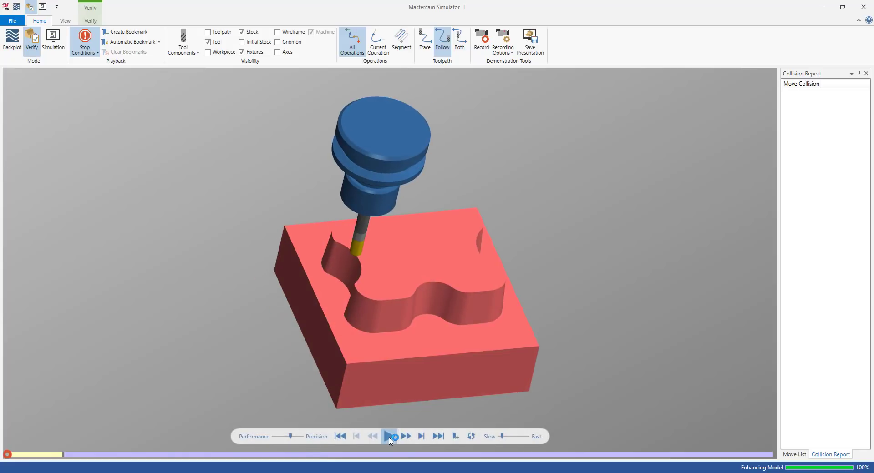
key(space)
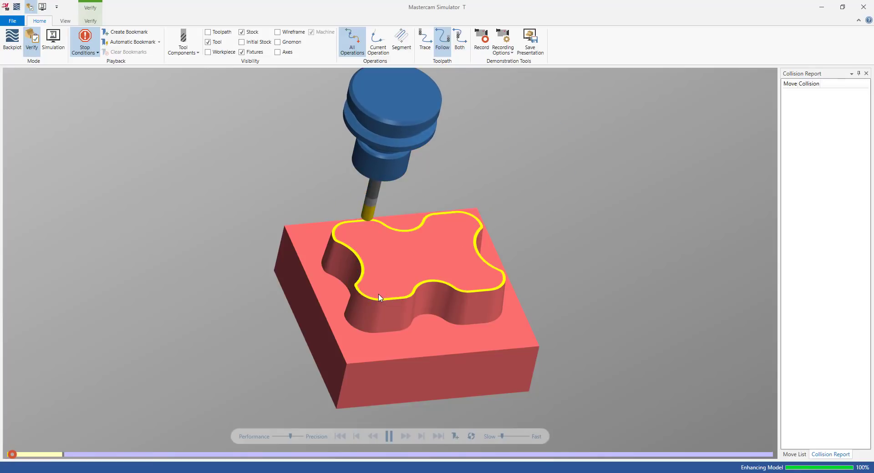
scroll(380, 298, up, 2)
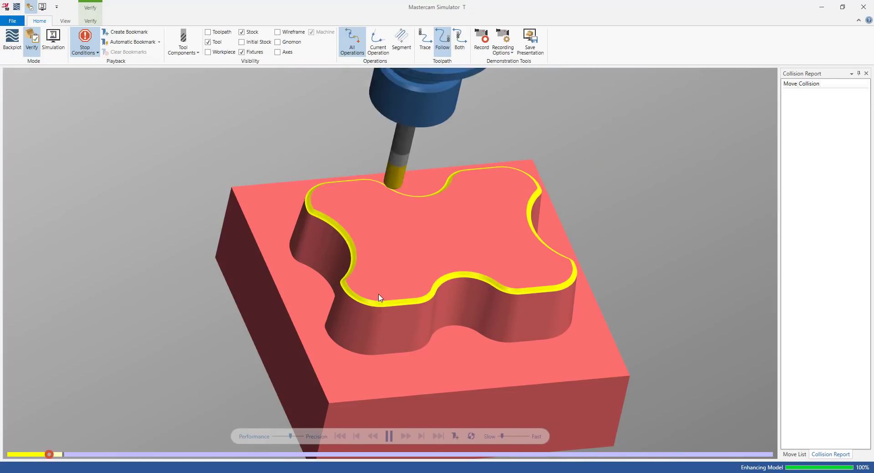
scroll(381, 295, up, 2)
scroll(381, 293, up, 2)
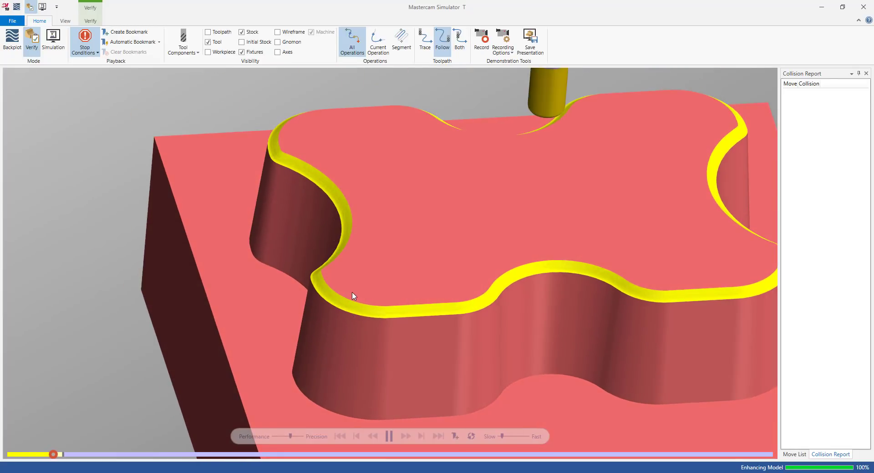
scroll(337, 289, down, 4)
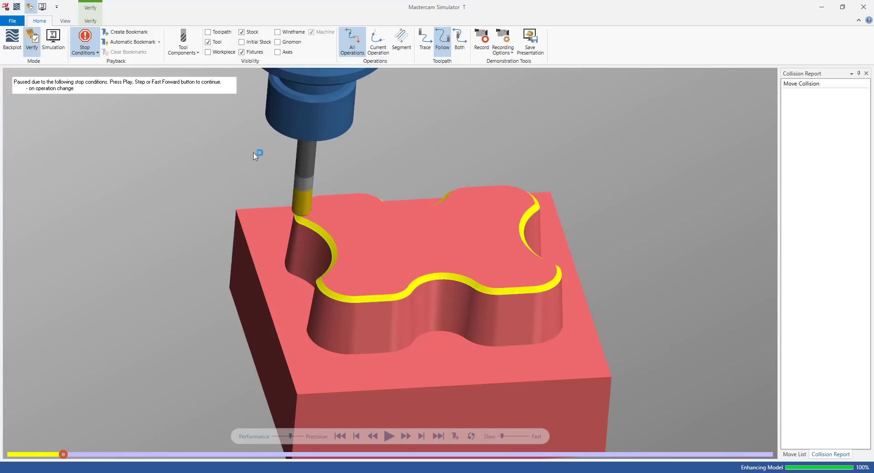
Show the workpiece overlay and zoom and rotate around the pocket walls to compare the cut against it
click(223, 53)
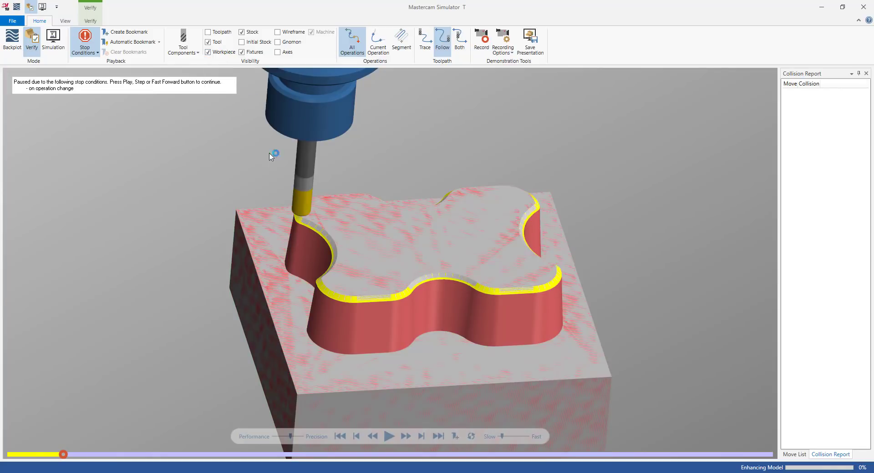
scroll(355, 273, up, 5)
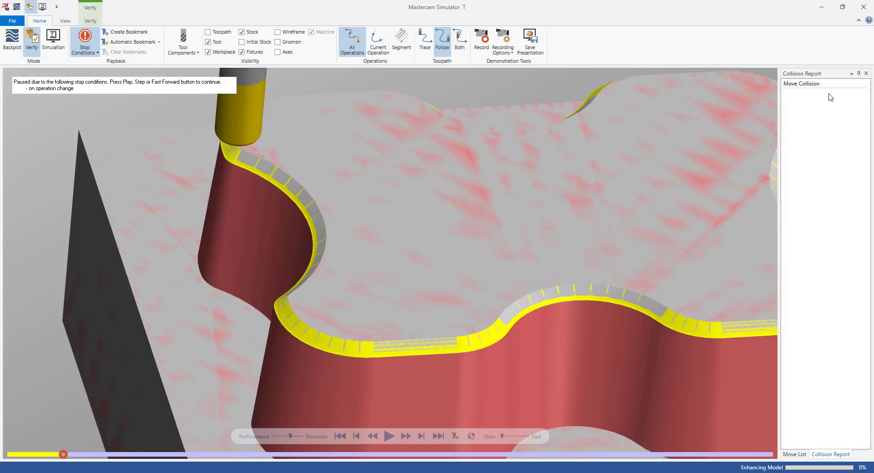
scroll(345, 316, down, 2)
middle_drag(345, 316, 327, 232)
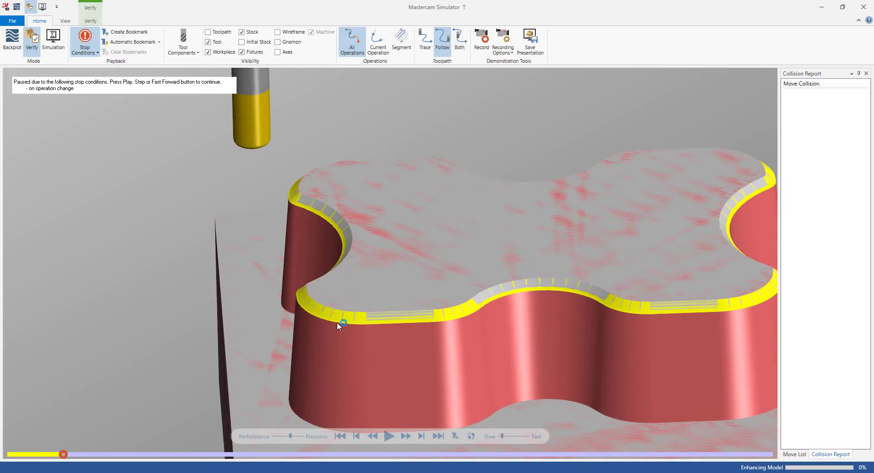
scroll(305, 201, up, 6)
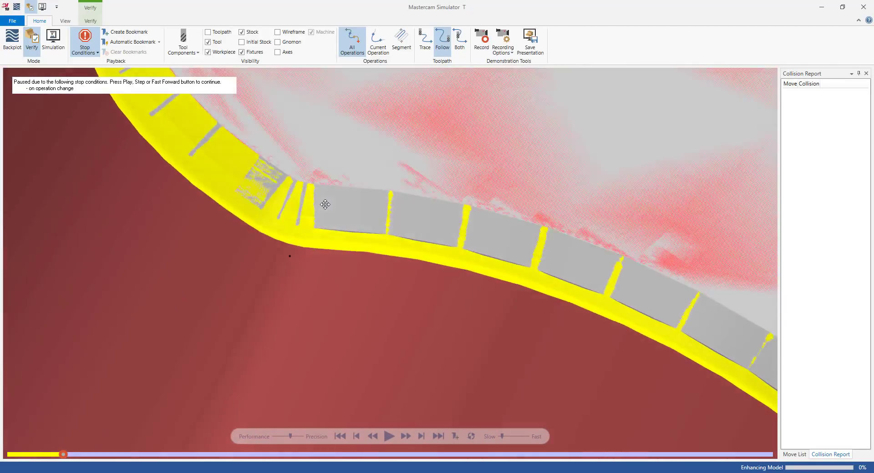
scroll(235, 248, down, 8)
middle_drag(325, 204, 282, 258)
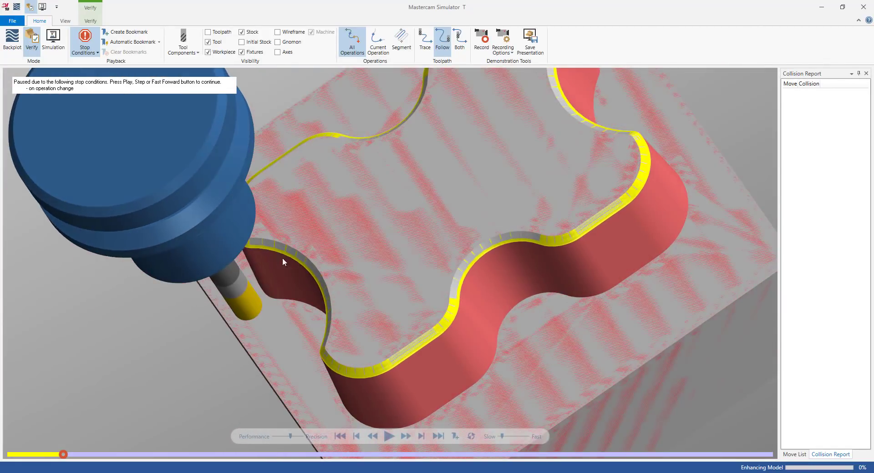
Hide the workpiece, step the simulation forward, and resume playback into the second contour
click(234, 53)
click(233, 54)
click(231, 55)
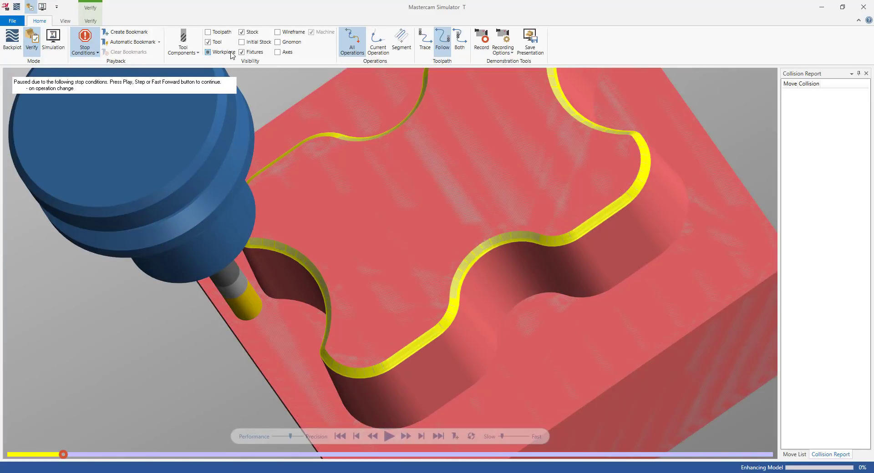
middle_drag(289, 252, 298, 233)
key(s)
key(s)
key(s)
key(s)
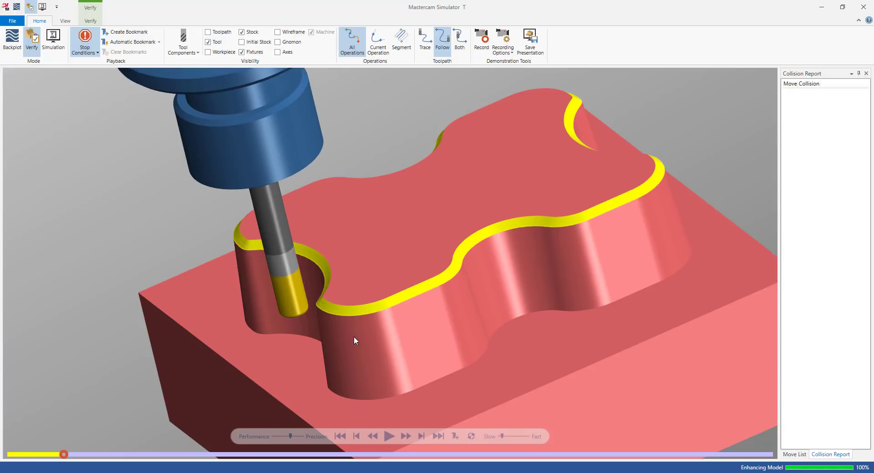
click(388, 435)
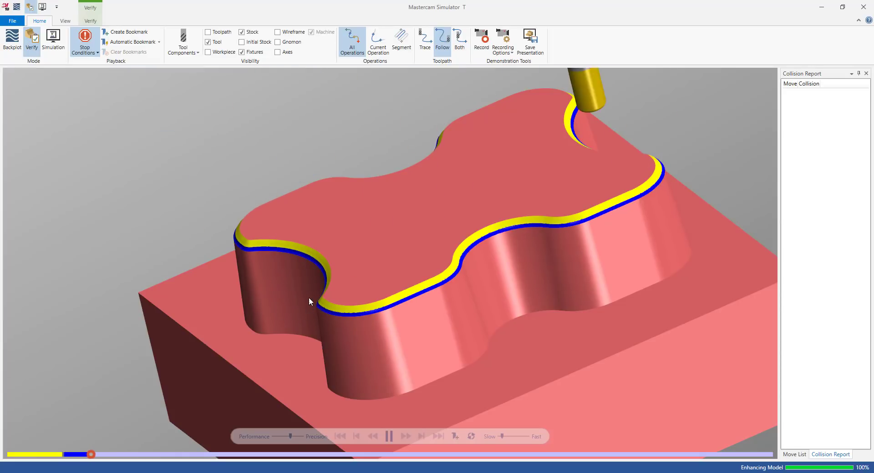
Inspect the second contour's passes from several angles while toggling the workpiece overlay on and off
scroll(318, 299, up, 2)
middle_drag(333, 317, 391, 182)
scroll(343, 286, down, 5)
scroll(394, 183, up, 4)
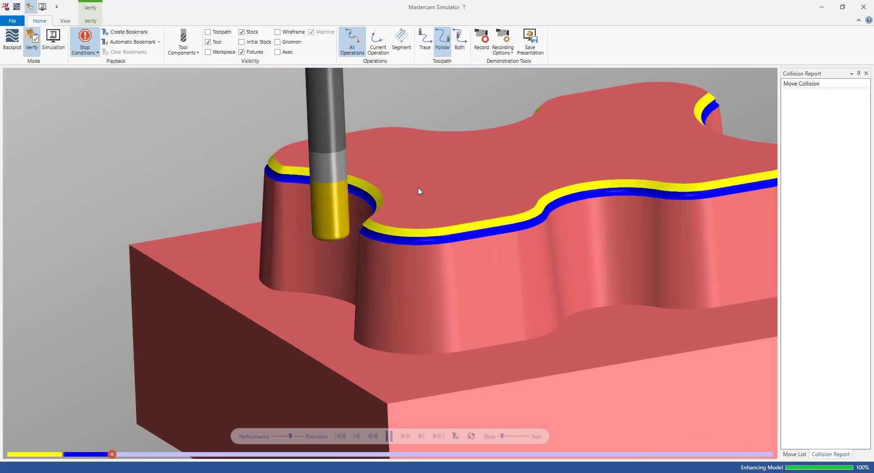
click(227, 52)
scroll(259, 193, down, 2)
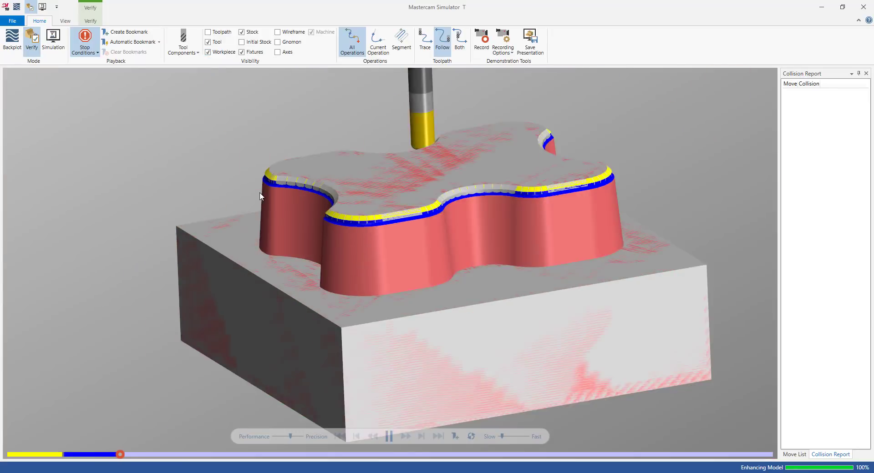
scroll(260, 196, down, 2)
scroll(396, 173, up, 3)
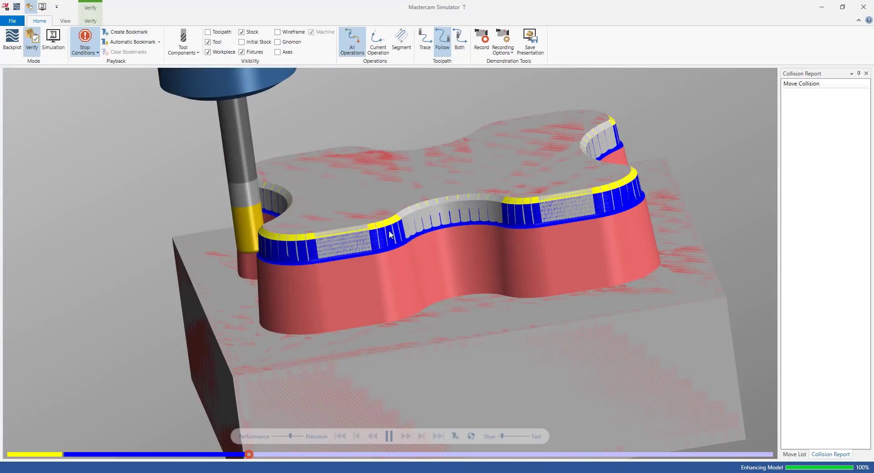
middle_drag(390, 233, 368, 226)
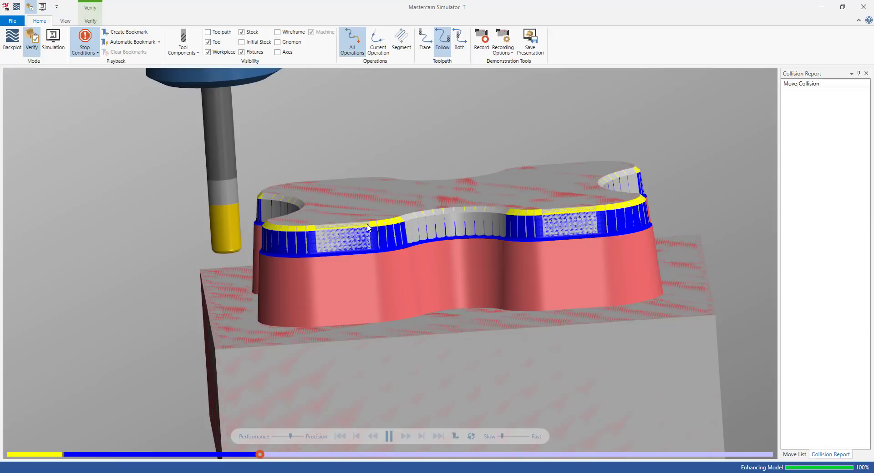
scroll(368, 226, down, 3)
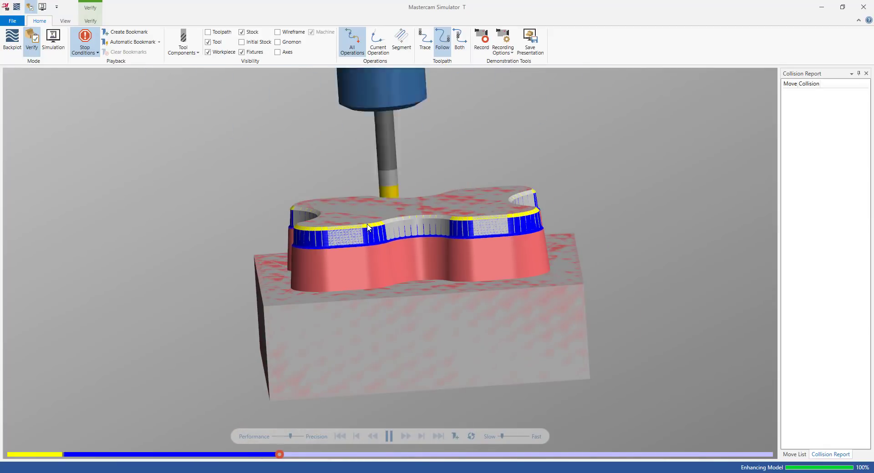
click(218, 53)
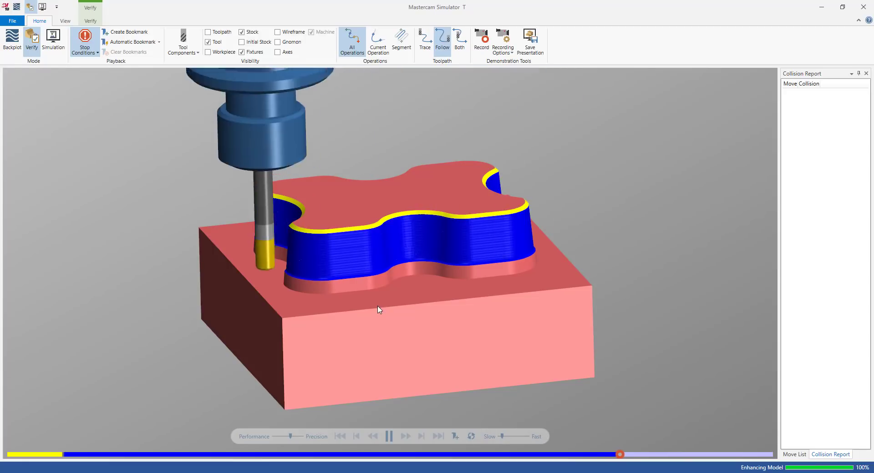
Rotate around the finished walls, toggling the workpiece overlay to check the remaining material
mouse_move(447, 262)
middle_down()
mouse_move(441, 256)
mouse_move(452, 266)
middle_up()
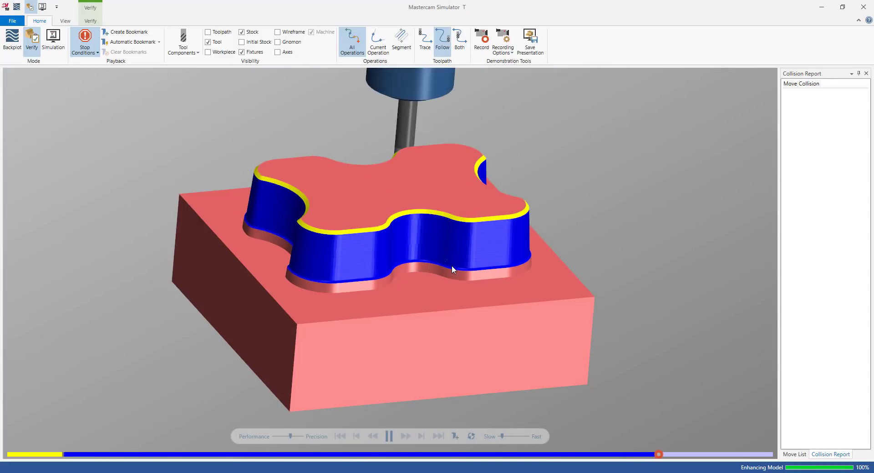
click(224, 53)
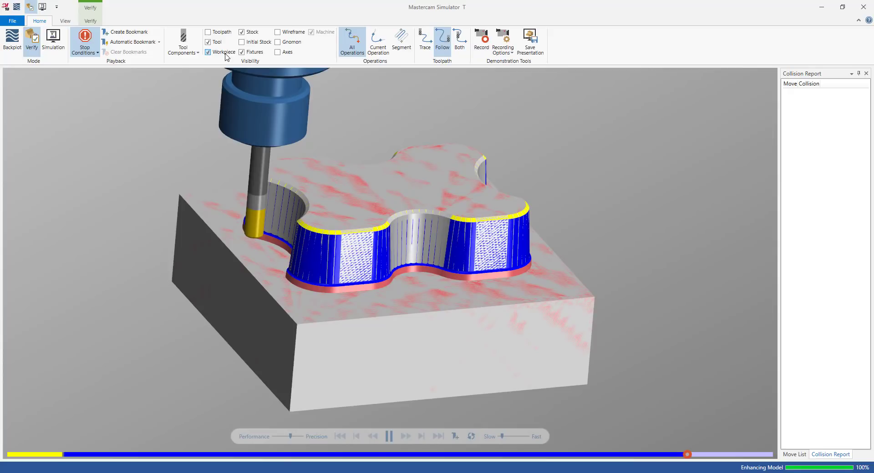
click(225, 53)
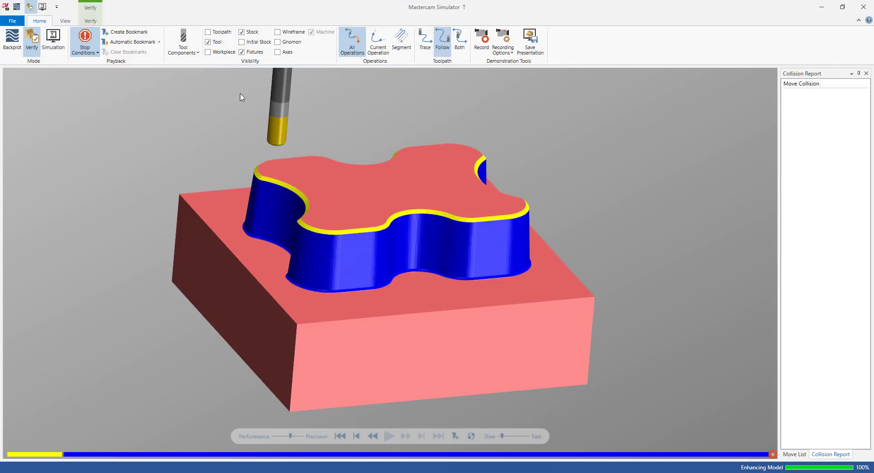
drag(319, 172, 293, 168)
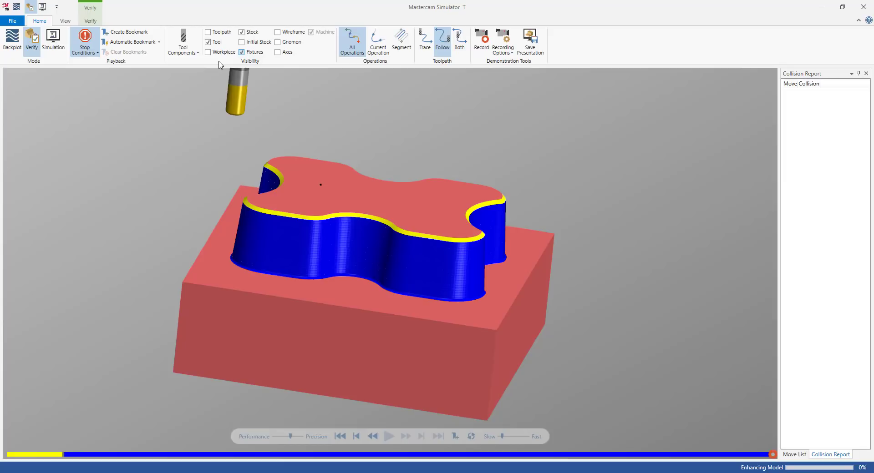
middle_drag(218, 61, 216, 62)
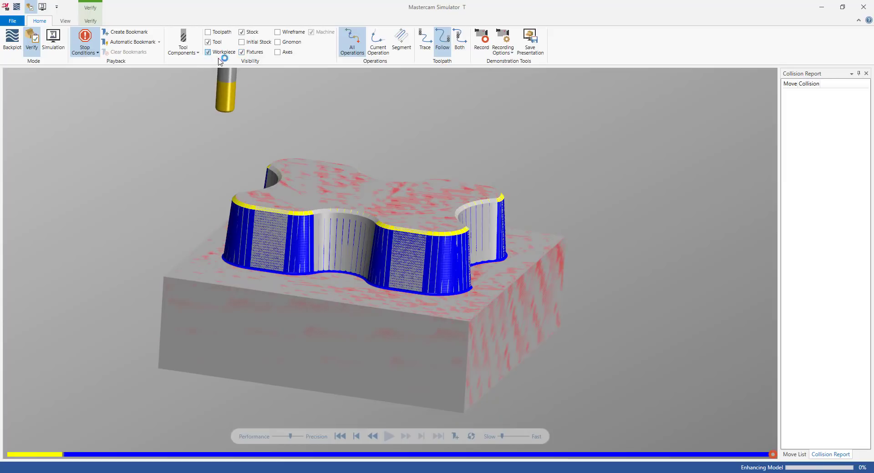
mouse_move(270, 167)
mouse_down()
mouse_move(240, 181)
mouse_move(272, 178)
mouse_up()
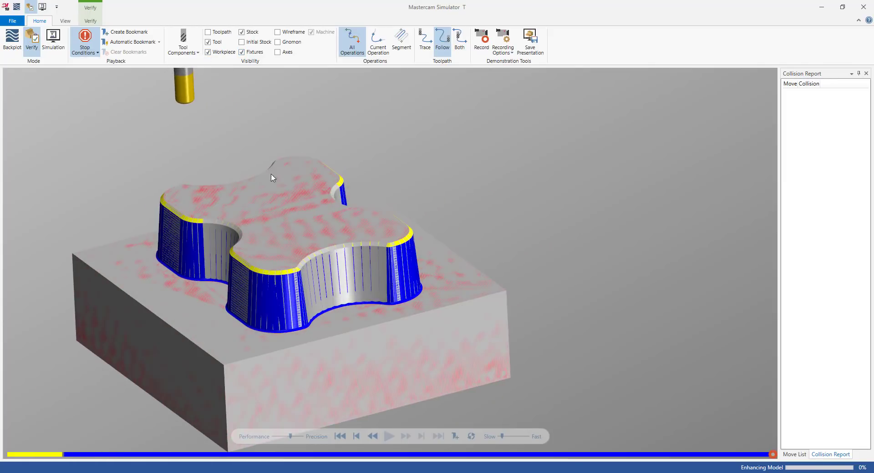
Close the simulator and reorient the part view in the main window
click(863, 7)
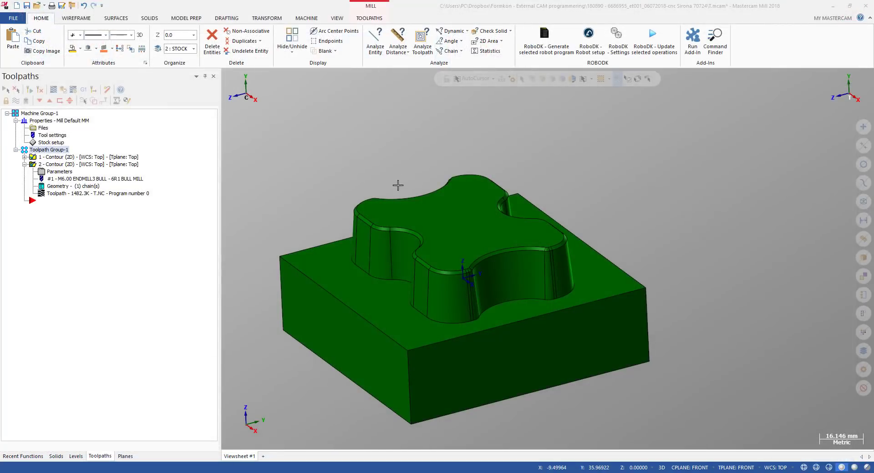
middle_drag(368, 233, 404, 241)
scroll(431, 213, down, 2)
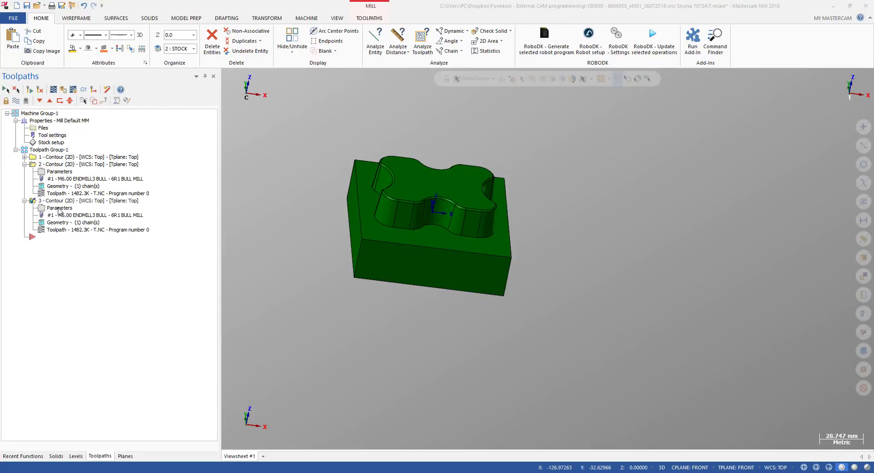
Switch the third contour's tool to the 6 Spherical / Ball-Nosed Endmill, review its cut and linking parameters, and accept
click(59, 210)
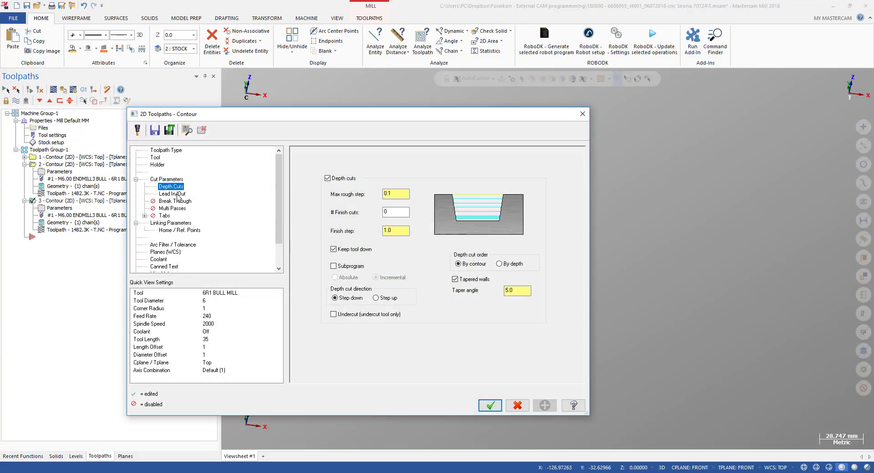
click(156, 157)
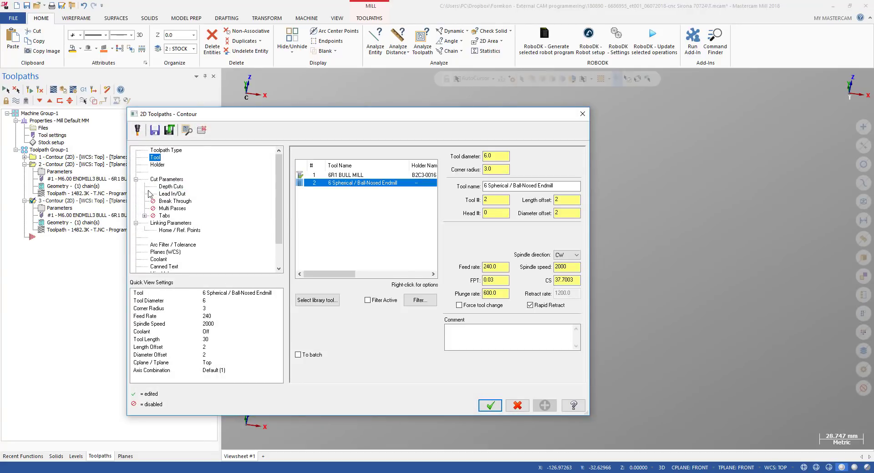
click(165, 181)
click(173, 194)
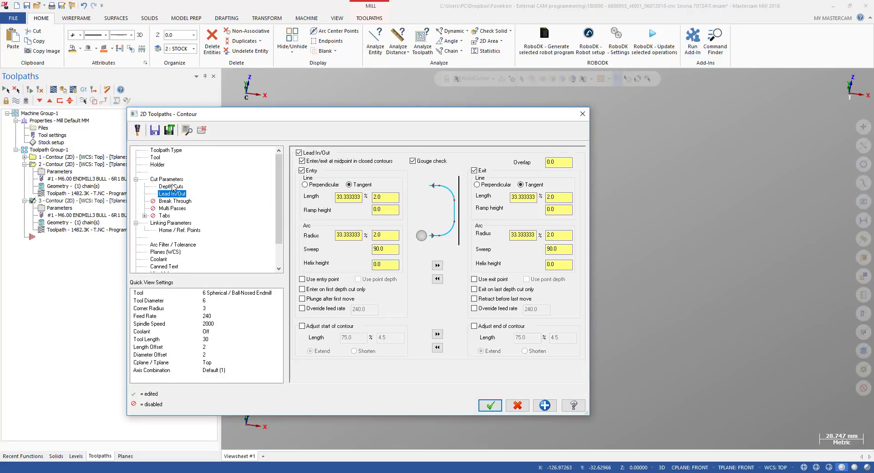
click(172, 182)
click(169, 188)
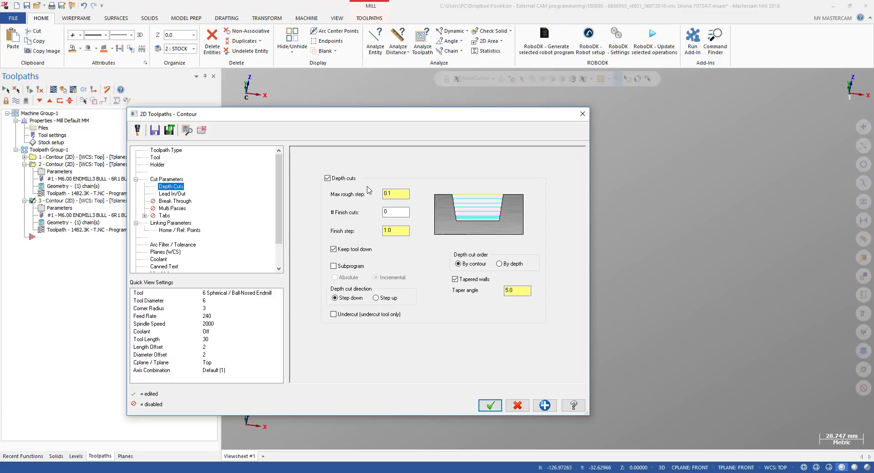
click(170, 223)
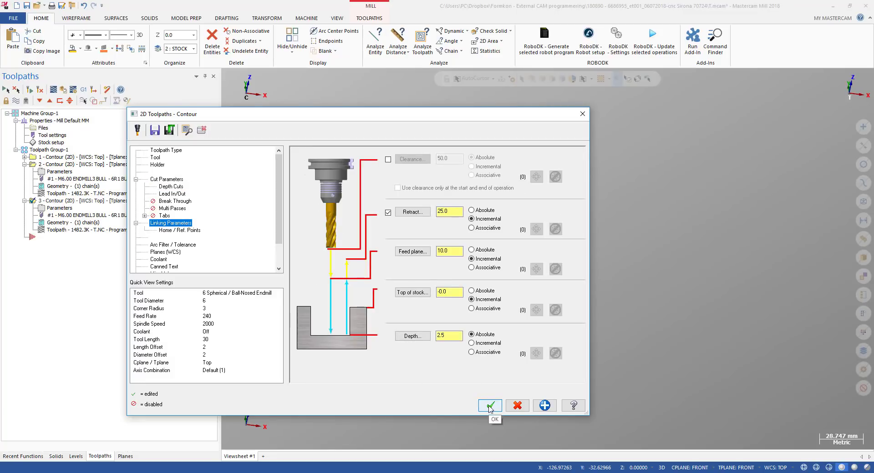
click(490, 405)
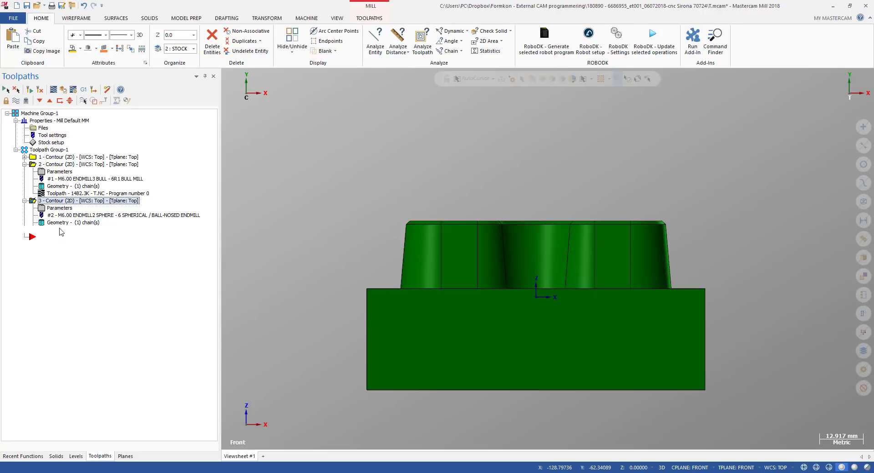
Generate the ball-nose contour toolpath and backplot it, advancing playback partway through the passes
click(60, 228)
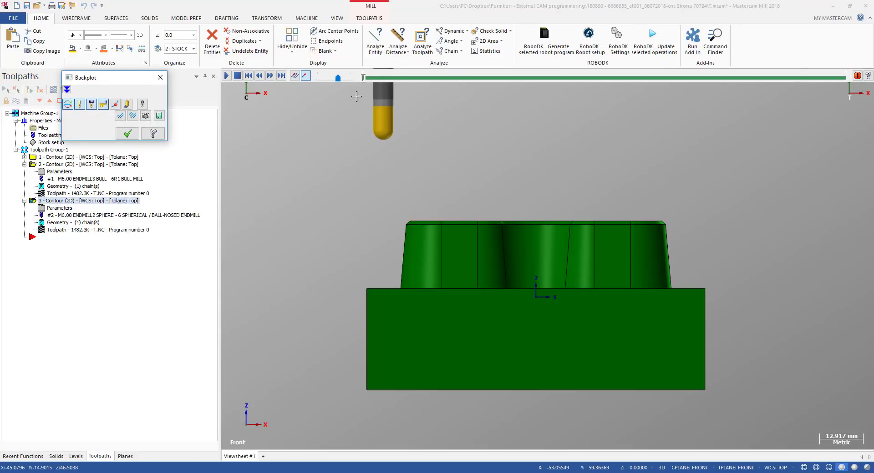
drag(364, 81, 438, 94)
scroll(400, 234, up, 8)
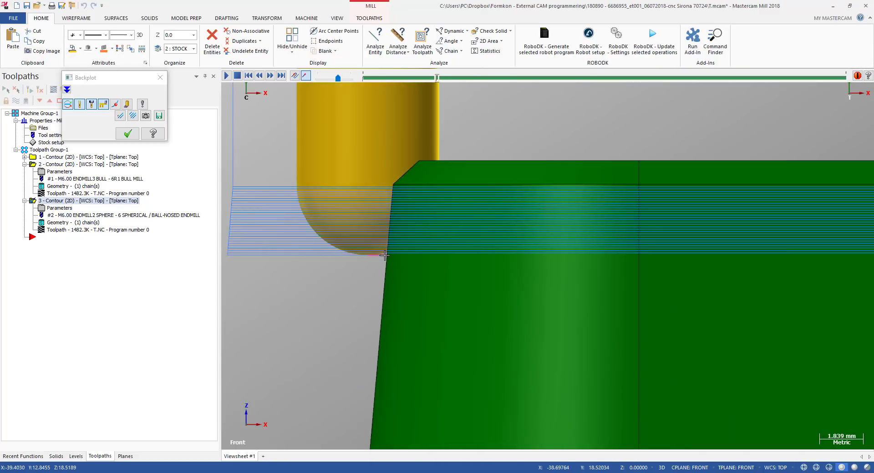
Inspect the ball-nose passes against the tapered wall from front and angled views, zooming in closely
middle_drag(384, 255, 395, 268)
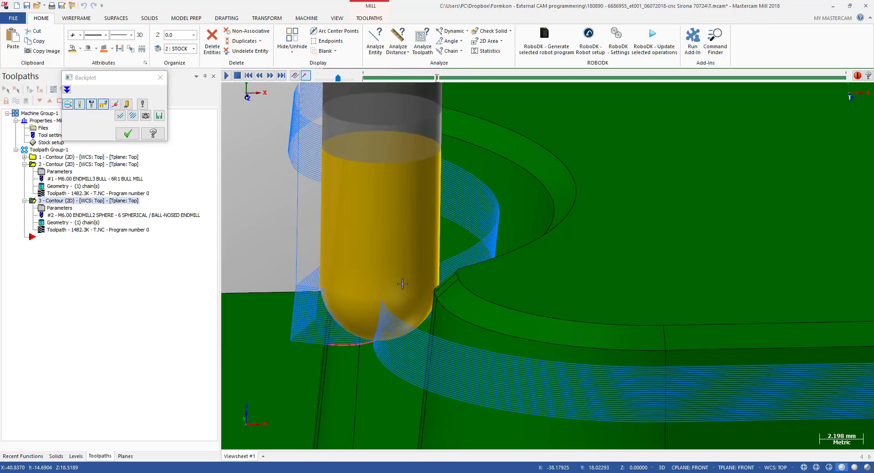
scroll(402, 284, down, 2)
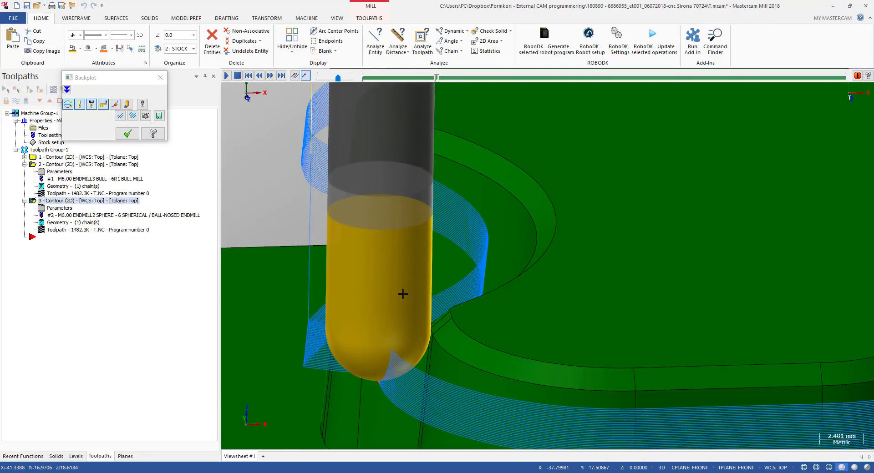
key(alt+2)
scroll(379, 209, up, 5)
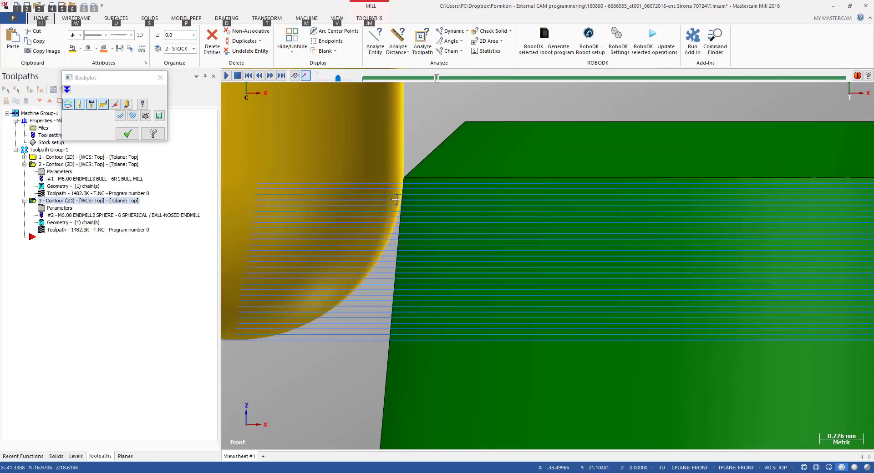
scroll(396, 199, down, 8)
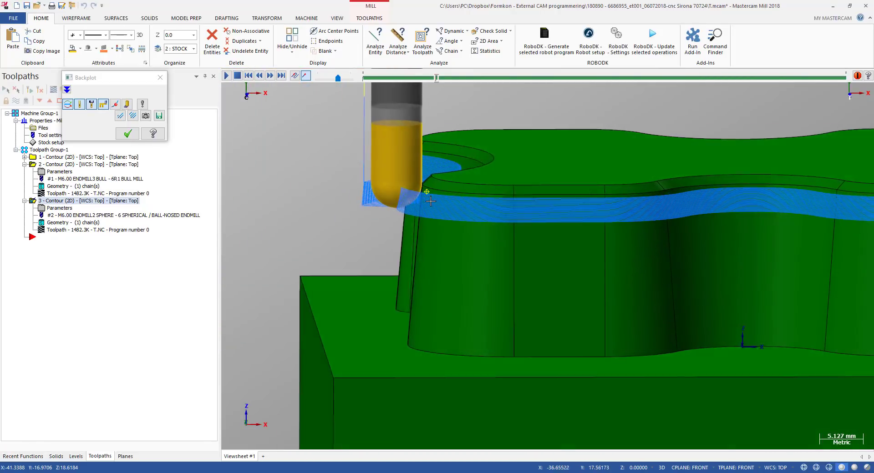
middle_drag(431, 202, 431, 208)
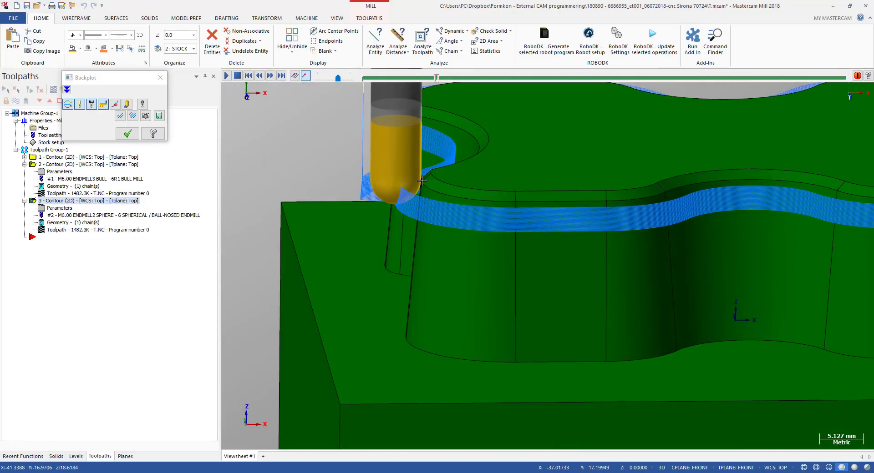
scroll(422, 181, up, 3)
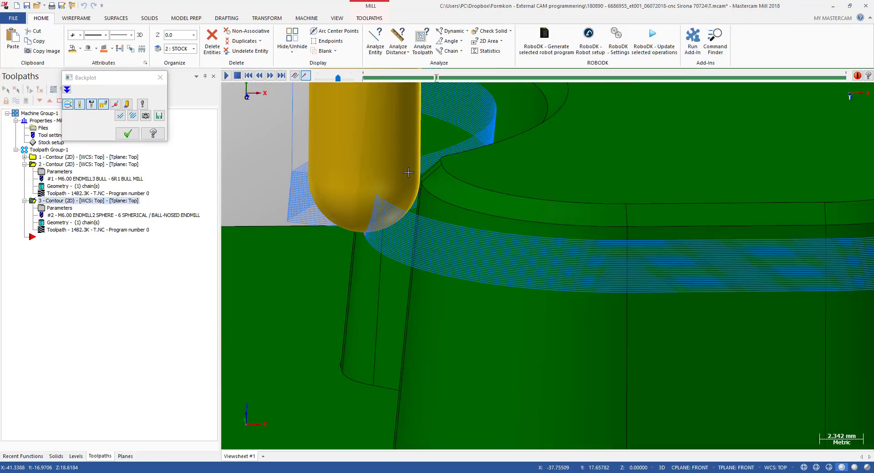
key(alt+2)
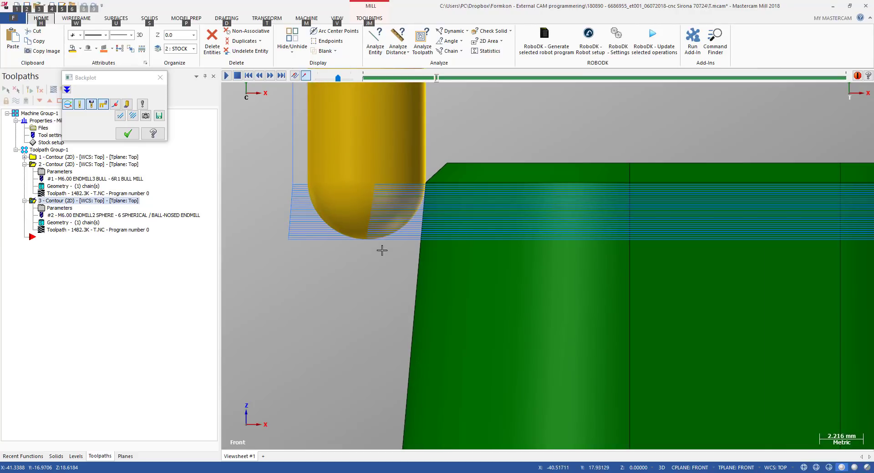
scroll(408, 215, up, 5)
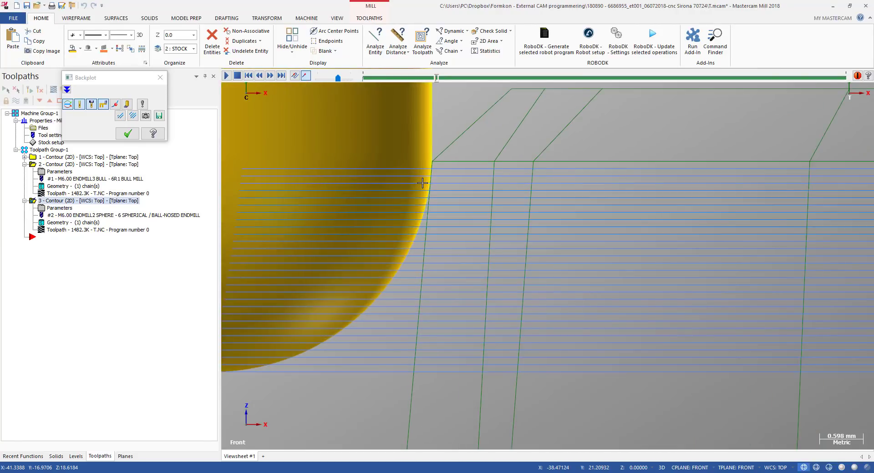
scroll(422, 183, down, 6)
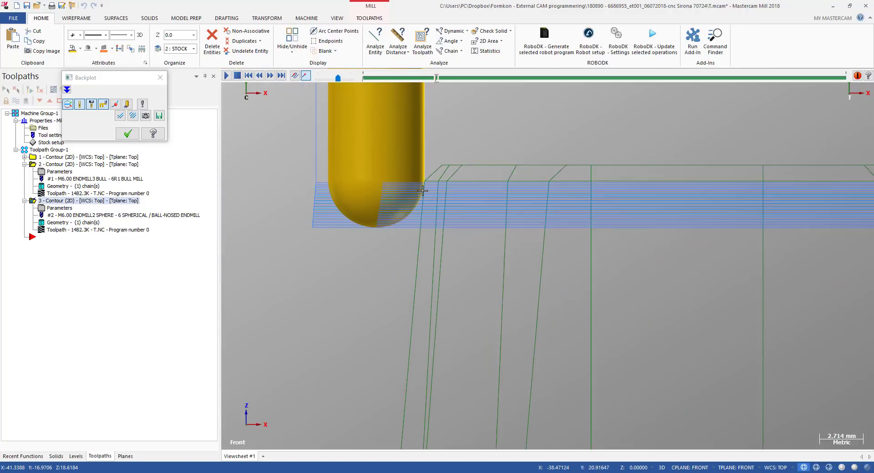
key(alt+s)
scroll(423, 192, down, 1)
mouse_move(423, 192)
middle_down()
mouse_move(425, 220)
mouse_move(372, 245)
middle_up()
scroll(425, 220, down, 2)
scroll(424, 222, down, 2)
scroll(376, 240, down, 4)
mouse_move(358, 296)
middle_down()
mouse_move(417, 246)
mouse_move(497, 234)
mouse_move(404, 227)
mouse_move(411, 272)
mouse_move(498, 255)
mouse_move(475, 244)
mouse_move(383, 243)
middle_up()
scroll(328, 304, up, 3)
key(alt+2)
scroll(330, 300, up, 5)
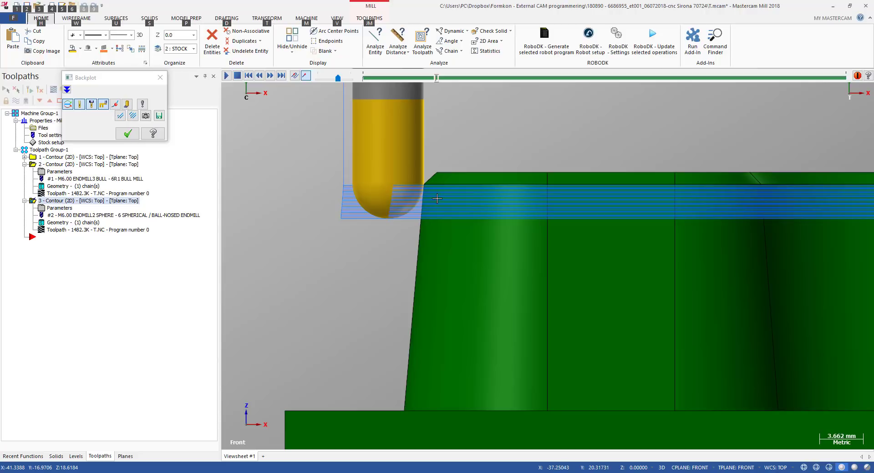
scroll(437, 199, up, 8)
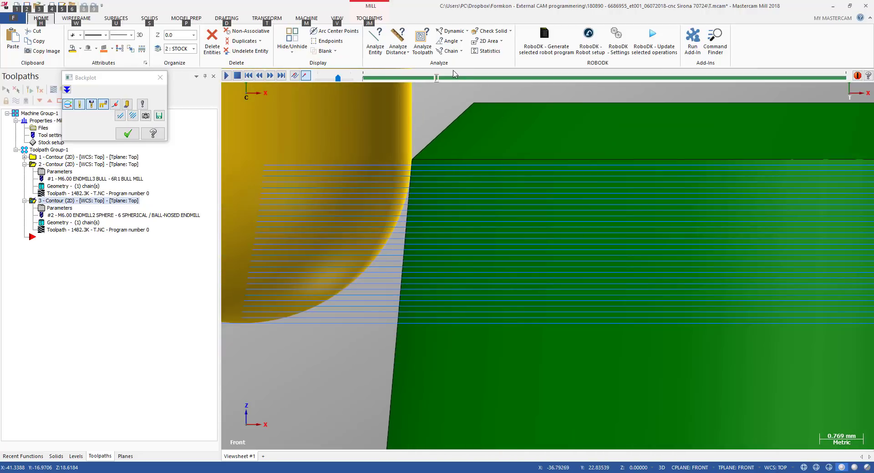
Advance the backplot further and re-examine the wall coverage from front and rotated views
click(455, 77)
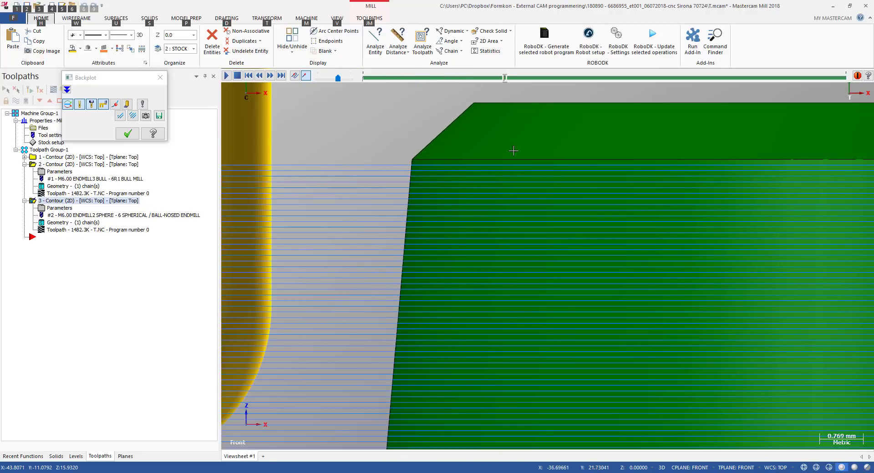
scroll(513, 155, down, 4)
middle_drag(547, 258, 449, 224)
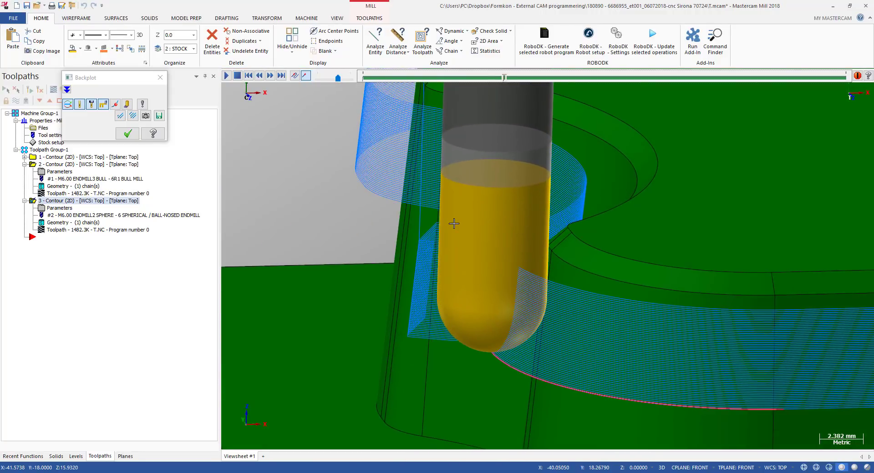
key(alt+2)
scroll(484, 210, up, 3)
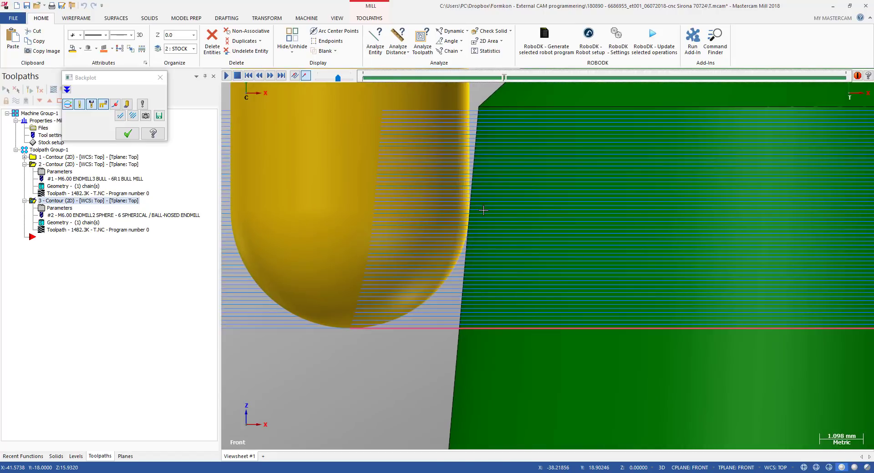
scroll(484, 206, down, 5)
middle_drag(483, 206, 536, 231)
key(alt+2)
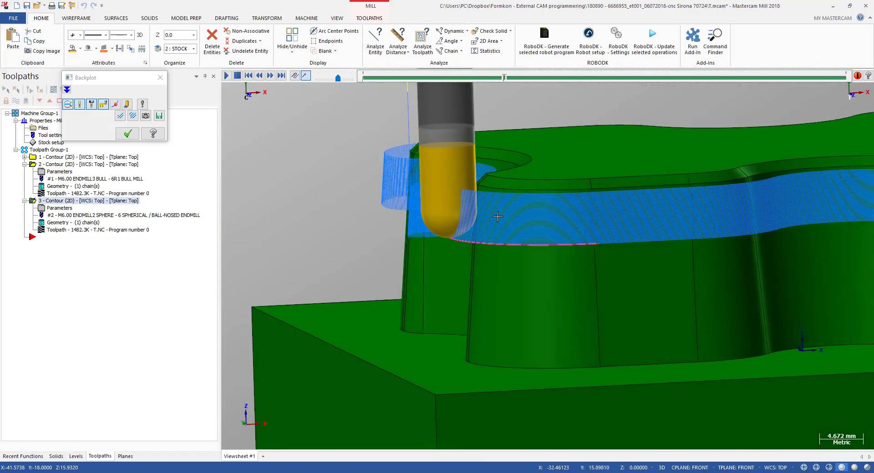
scroll(504, 204, up, 6)
key(alt+s)
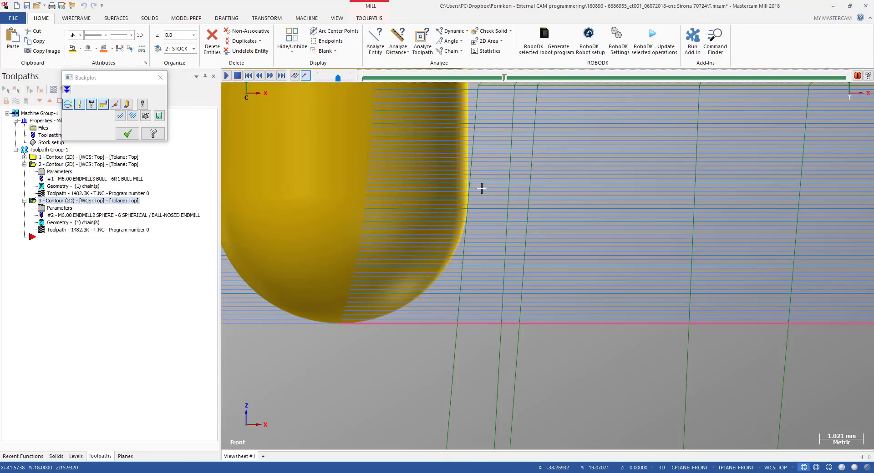
scroll(479, 187, down, 3)
scroll(461, 233, up, 2)
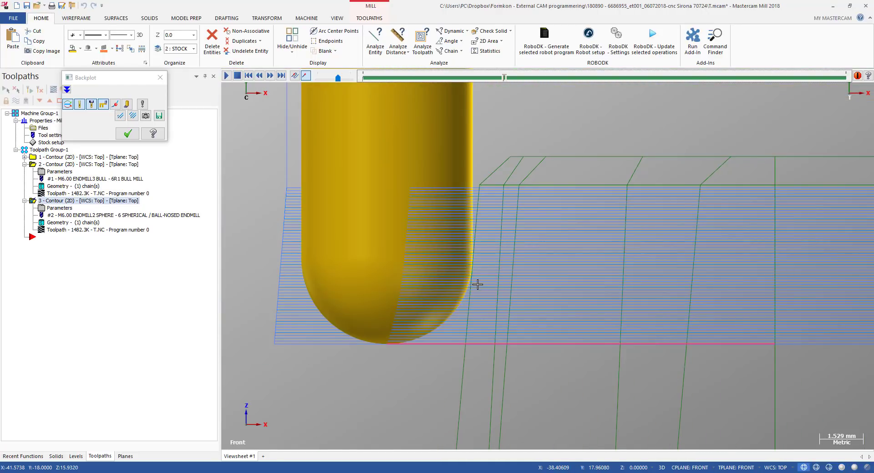
scroll(483, 257, down, 4)
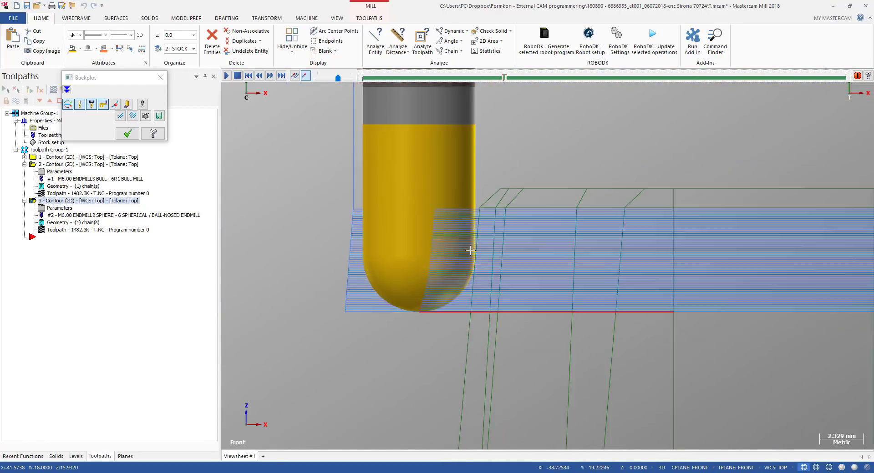
key(alt+s)
middle_drag(450, 245, 384, 251)
scroll(384, 252, down, 4)
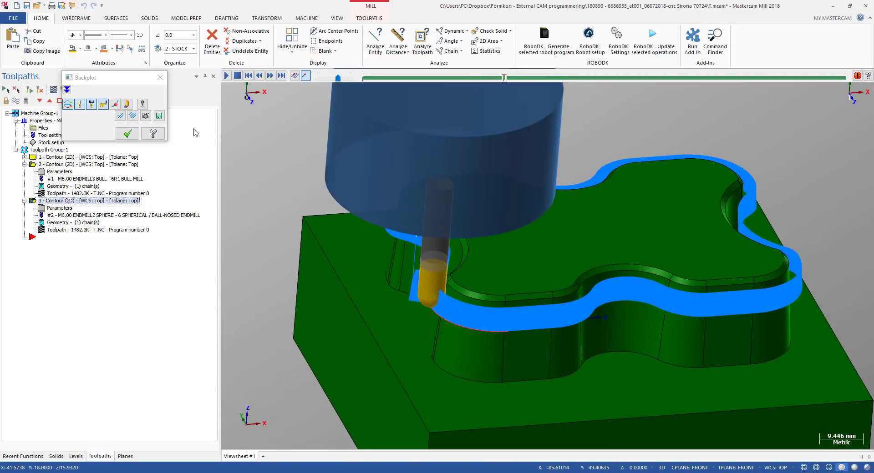
Close the backplot and review the part from top, angled and front orientations
click(159, 79)
scroll(384, 233, down, 2)
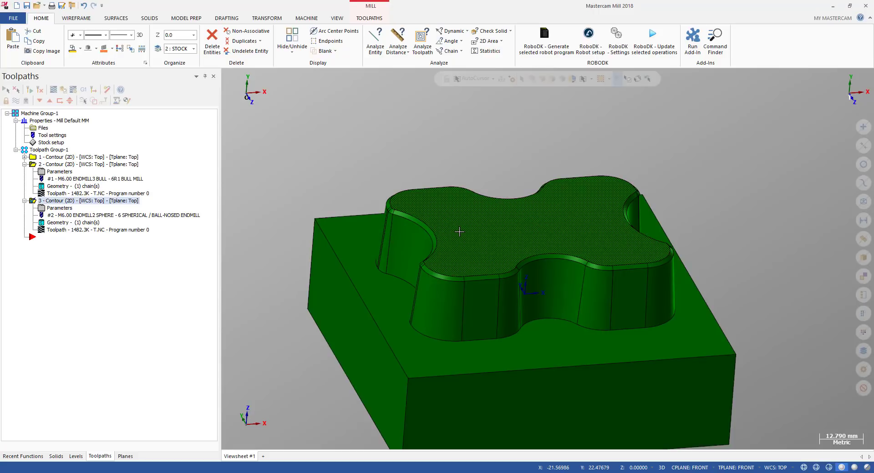
scroll(461, 222, down, 2)
key(alt+p)
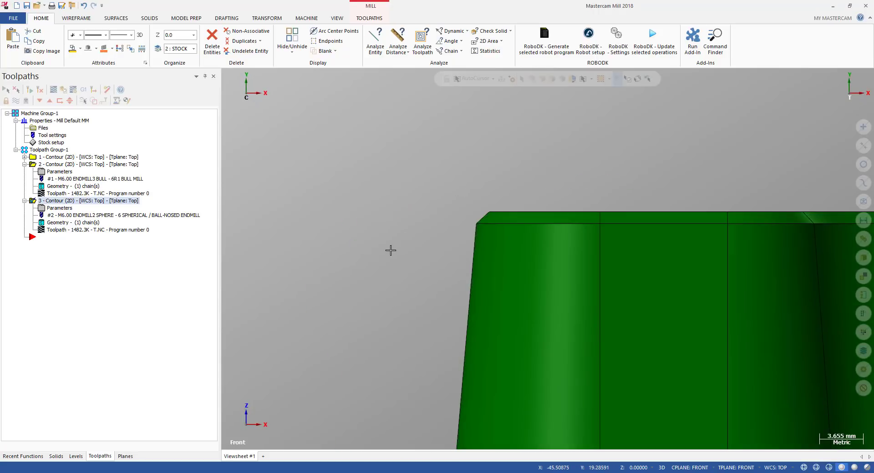
key(alt+p)
key(alt)
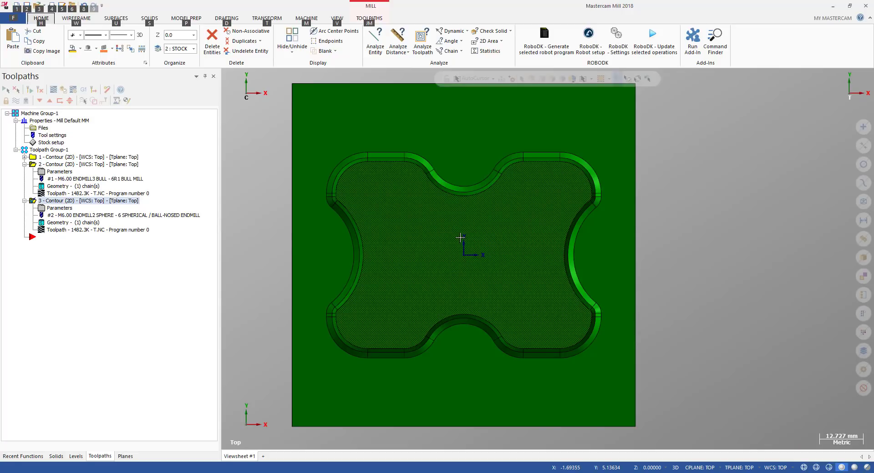
mouse_move(460, 239)
middle_down()
mouse_move(464, 212)
mouse_move(474, 213)
middle_up()
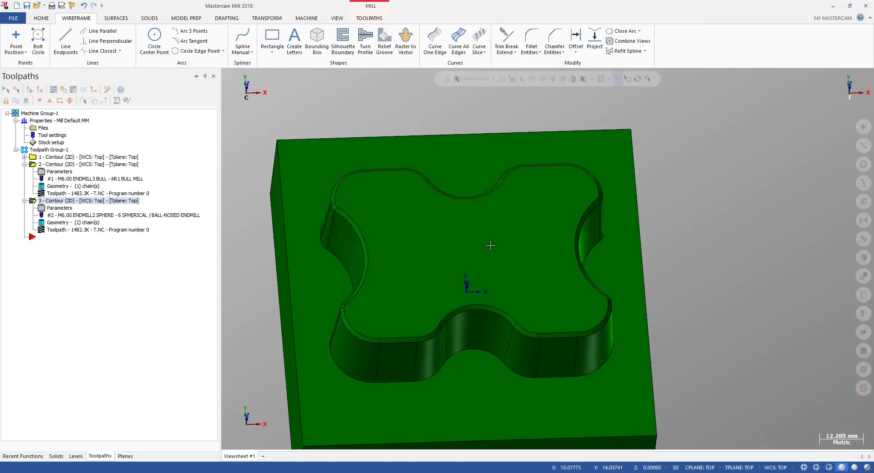
key(alt+2)
scroll(388, 234, up, 5)
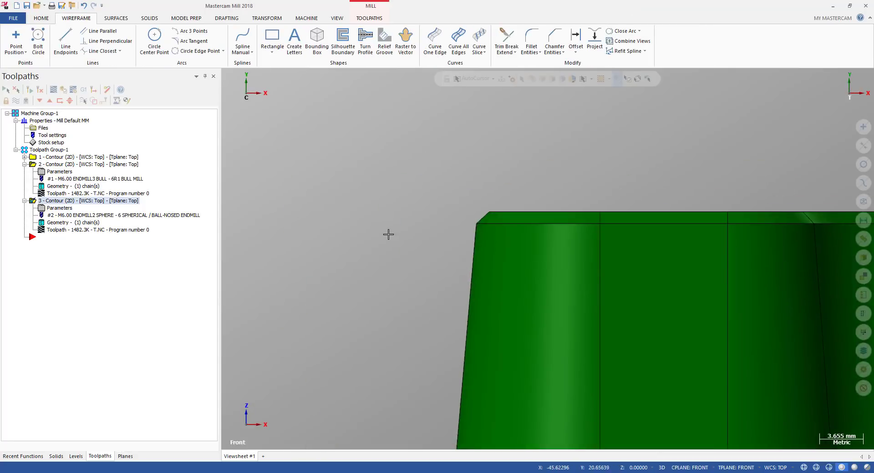